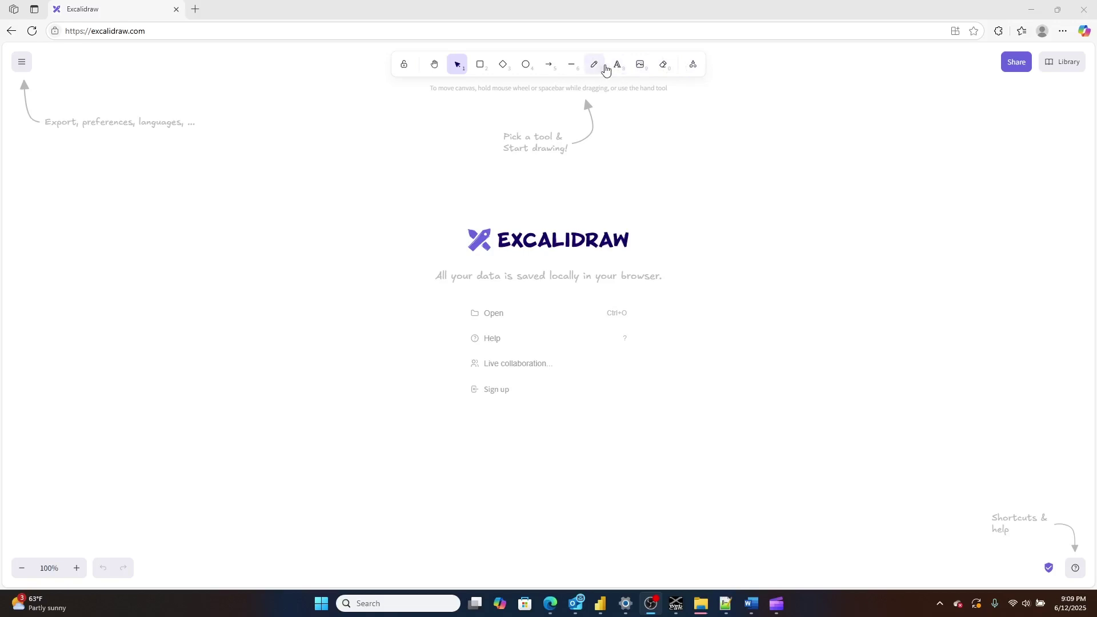
Add the text "Power BI Screens" as a title near the upper-left of the empty canvas
click(616, 65)
click(191, 140)
click(281, 146)
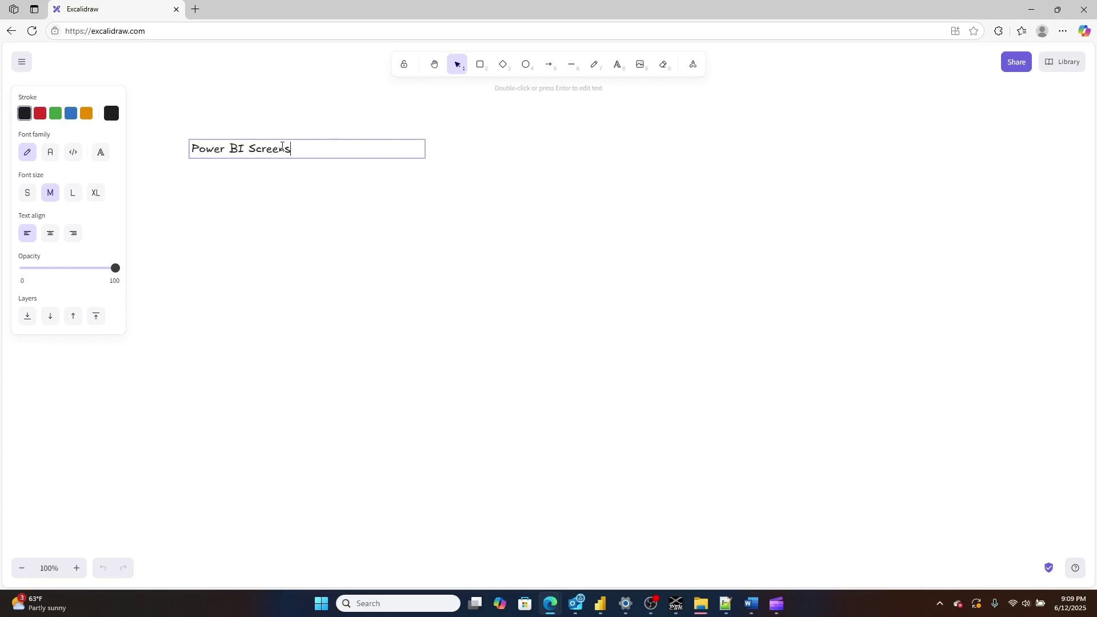
click(608, 406)
Switch to the Document2 requirements in Word, review the output, user inputs and division list, and return to the Excalidraw canvas
mouse_move(751, 605)
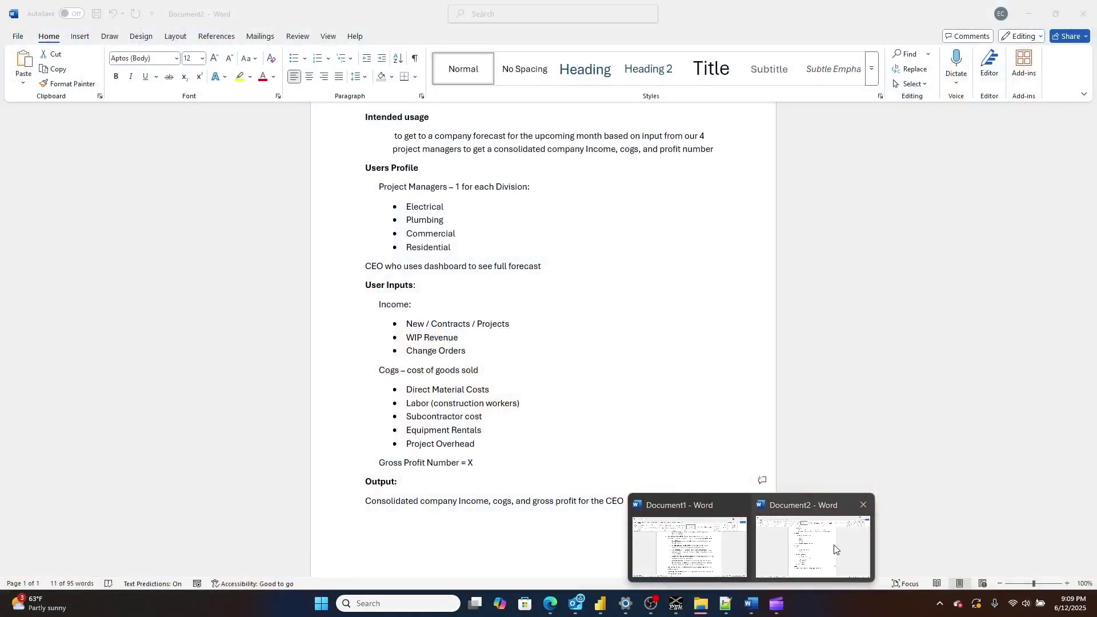
click(834, 549)
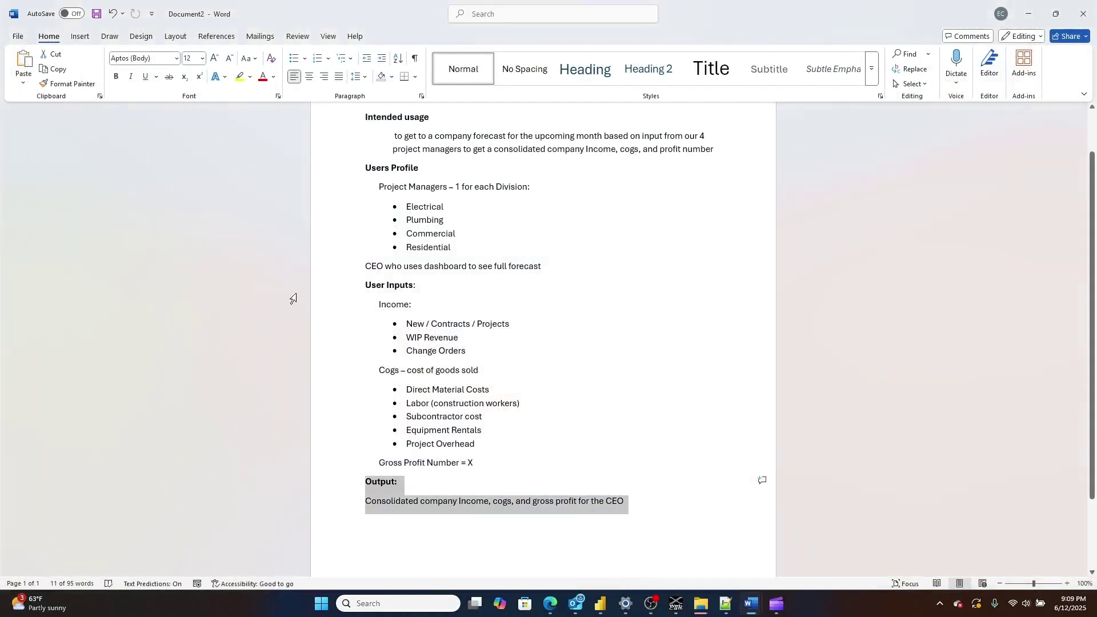
click(433, 251)
drag(365, 285, 504, 440)
click(385, 501)
drag(364, 482, 633, 505)
click(514, 501)
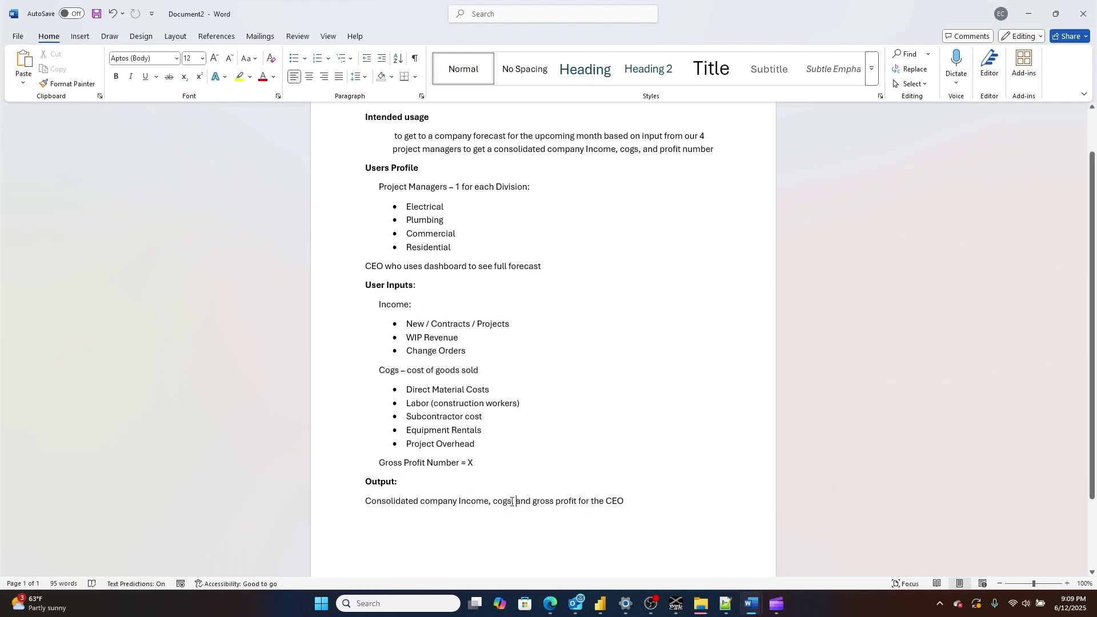
drag(607, 501, 640, 502)
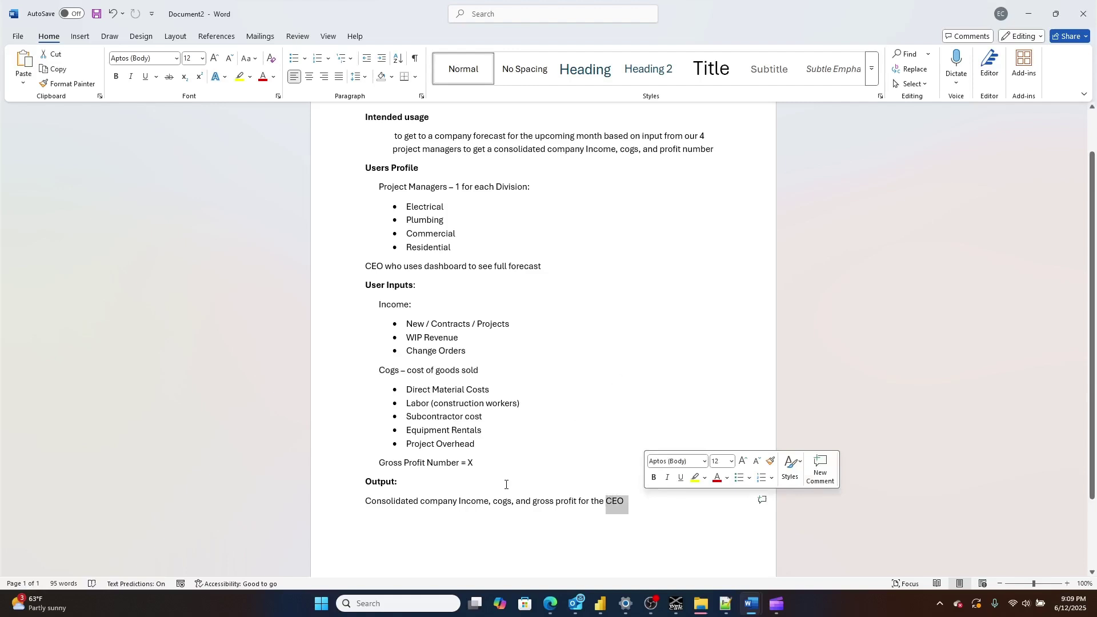
click(500, 392)
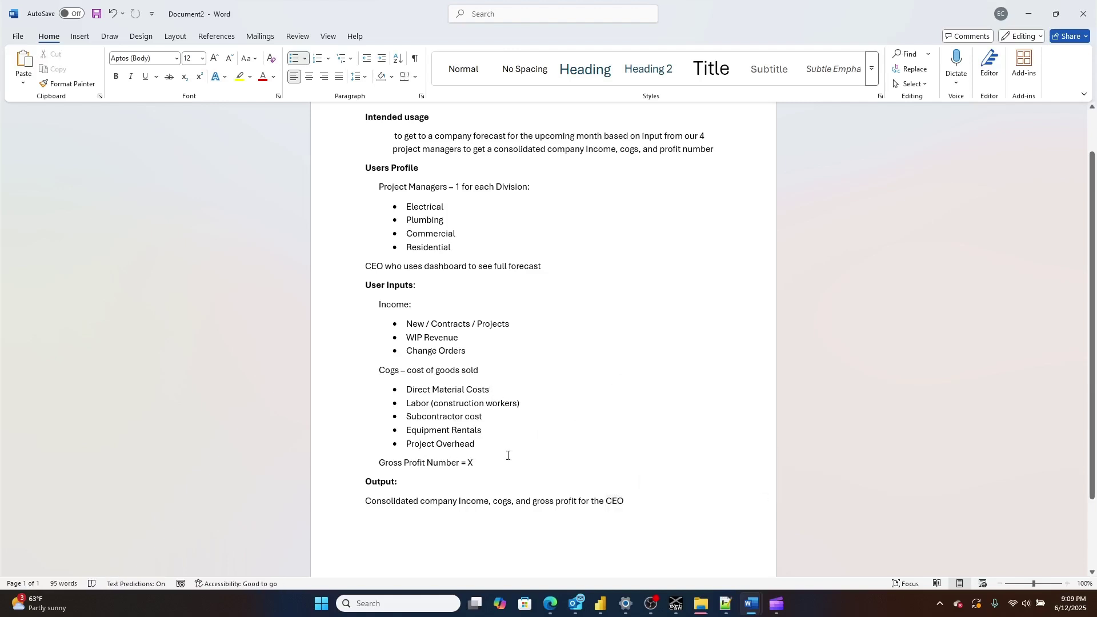
drag(508, 455, 374, 316)
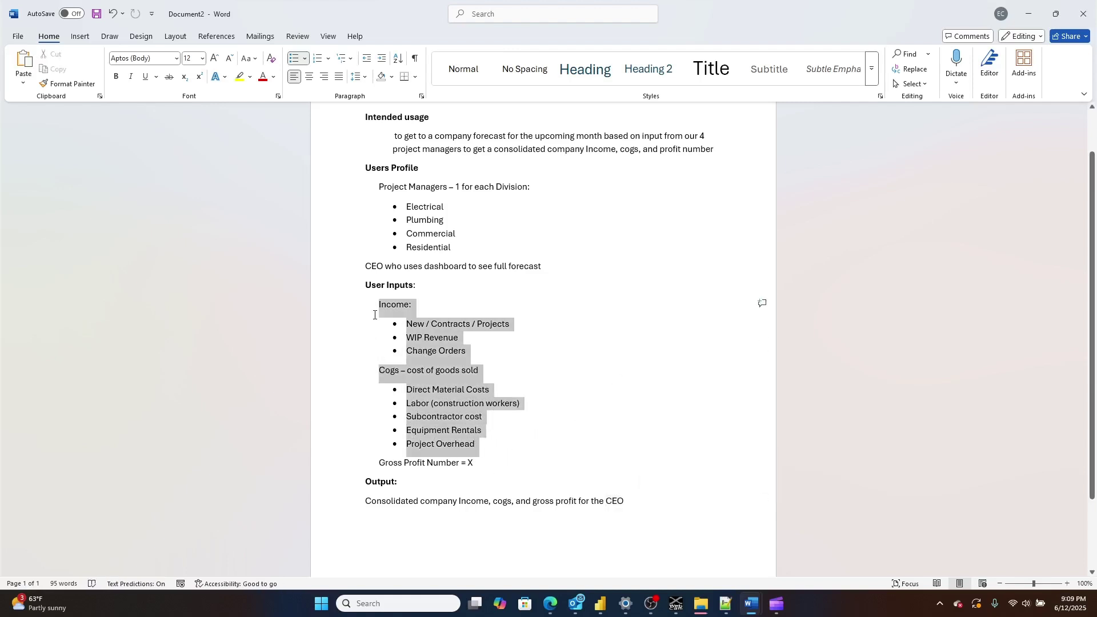
click(369, 325)
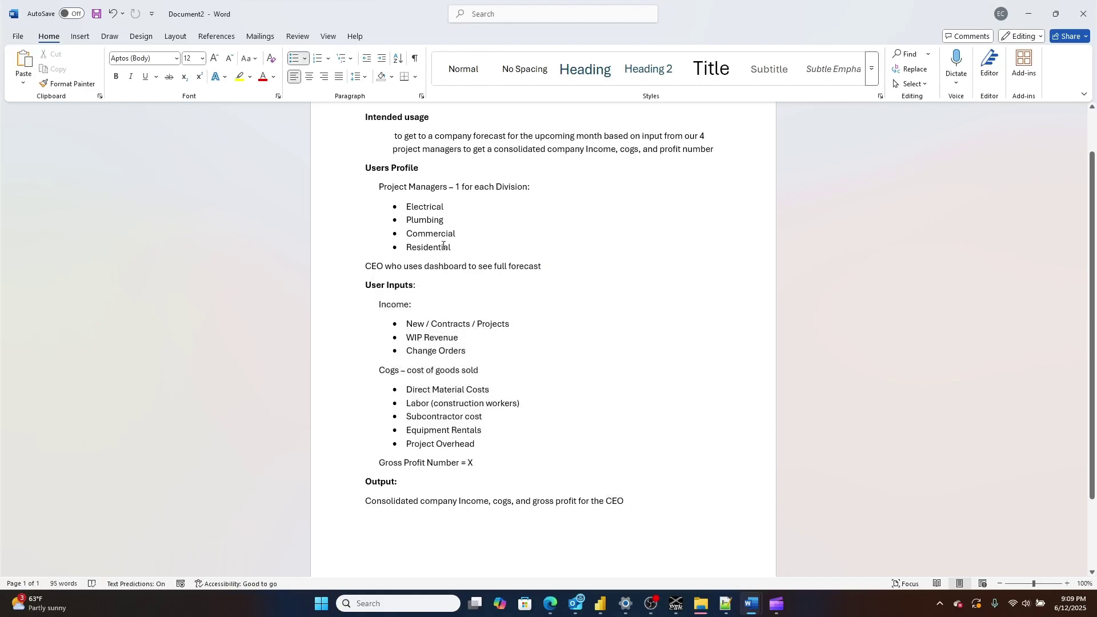
drag(444, 246, 399, 206)
click(1028, 13)
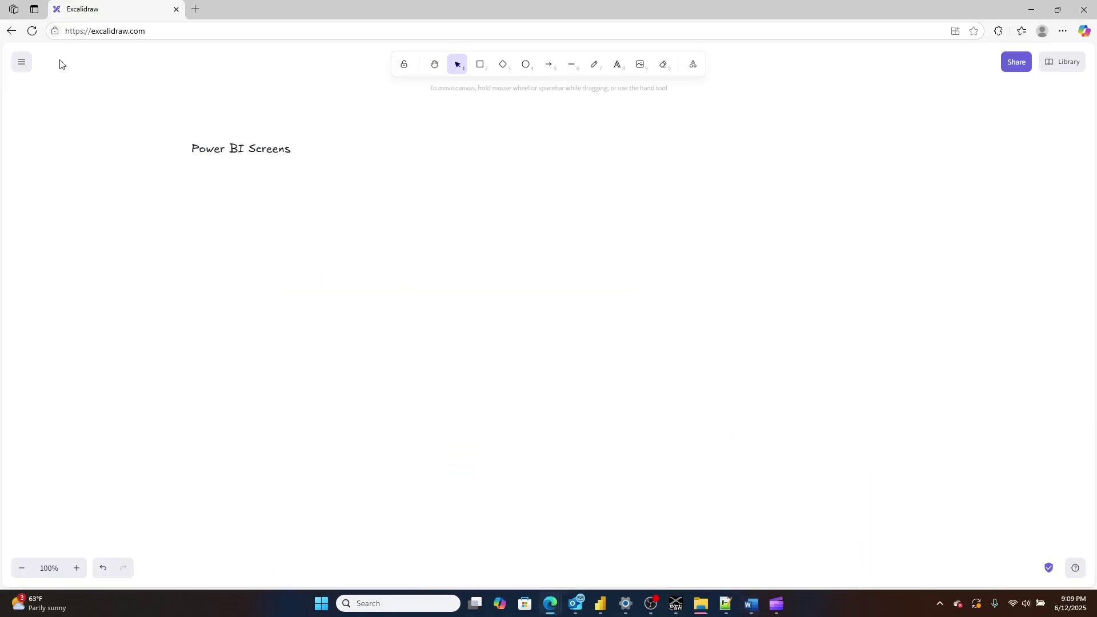
Draw a rounded rectangle below the "Power BI Screens" title to represent the first report screen
click(480, 65)
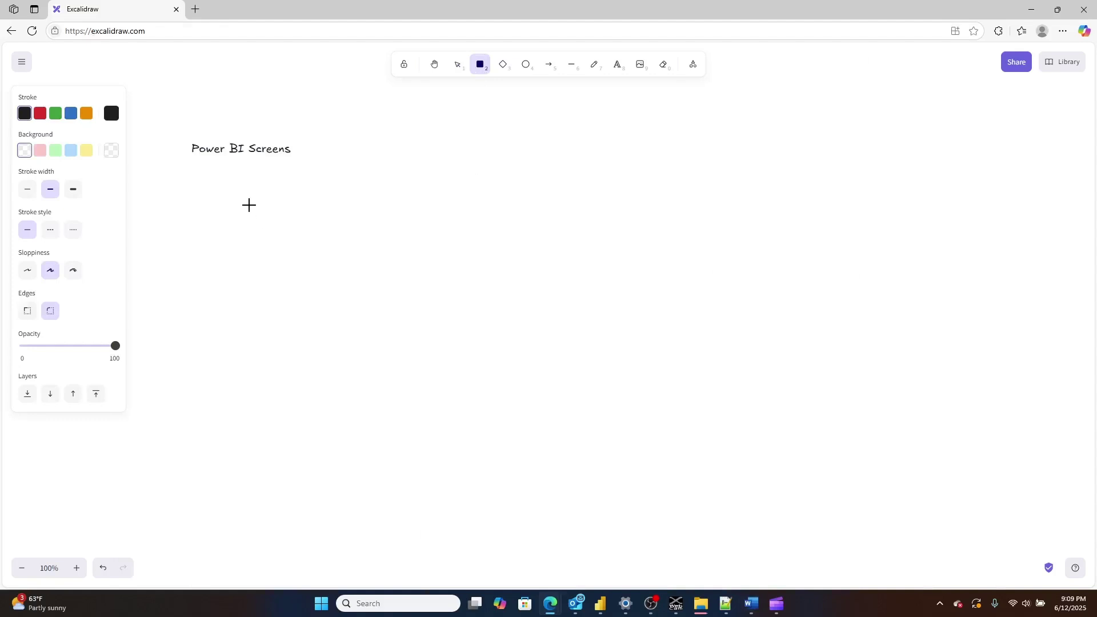
mouse_move(240, 189)
mouse_down()
mouse_move(306, 282)
mouse_move(421, 264)
mouse_move(428, 336)
mouse_up()
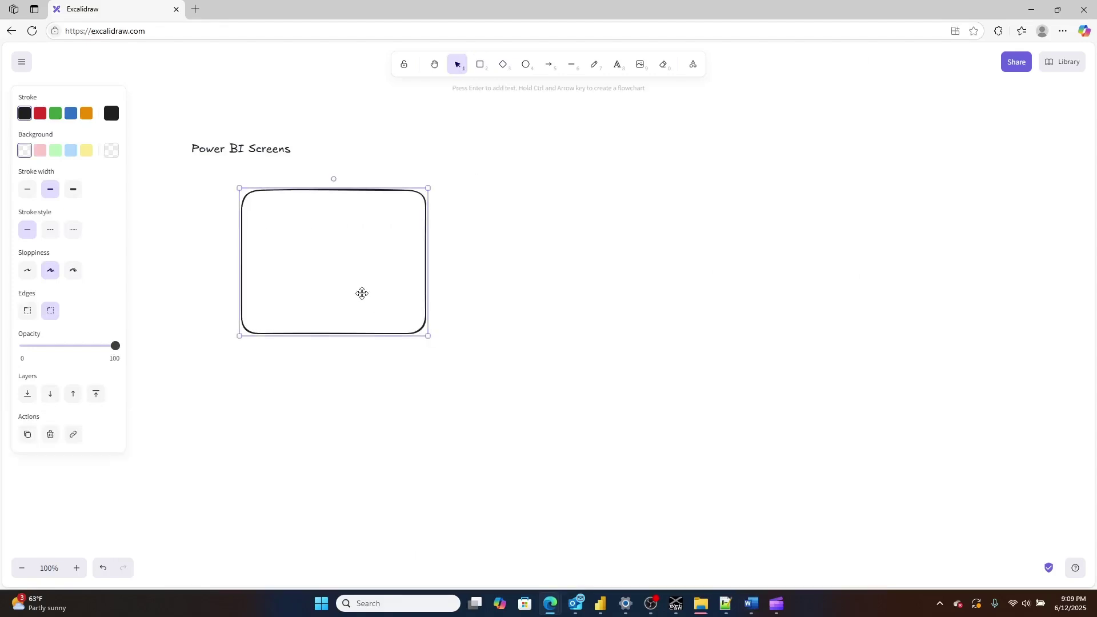
click(334, 273)
Place a copy of the title text under the rectangle and reword it as "Summary"
click(249, 150)
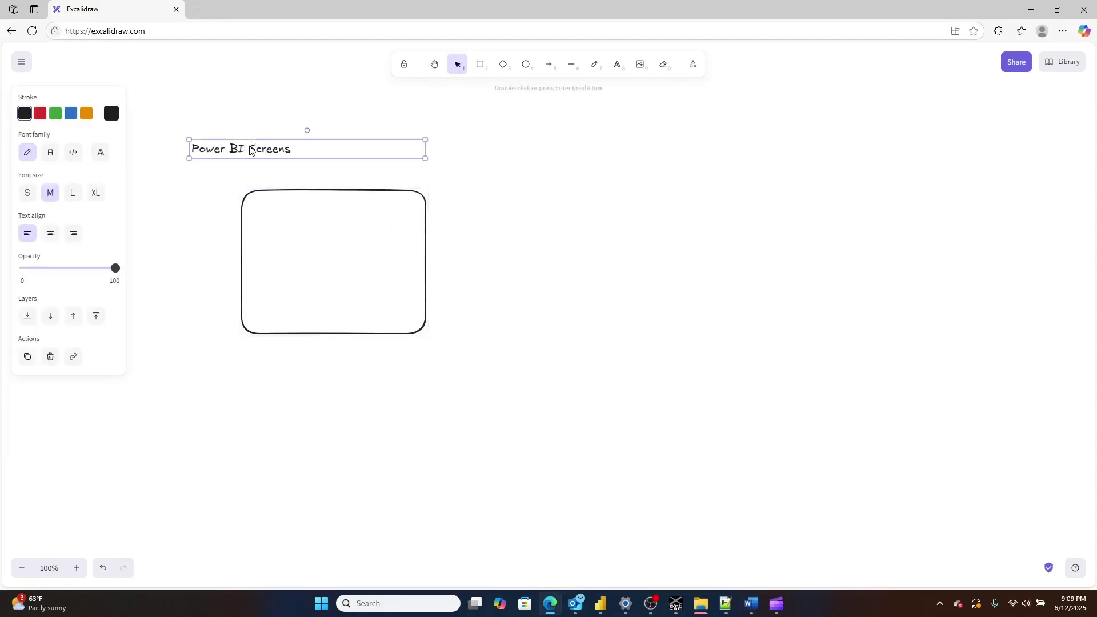
text(Power BI Screens)
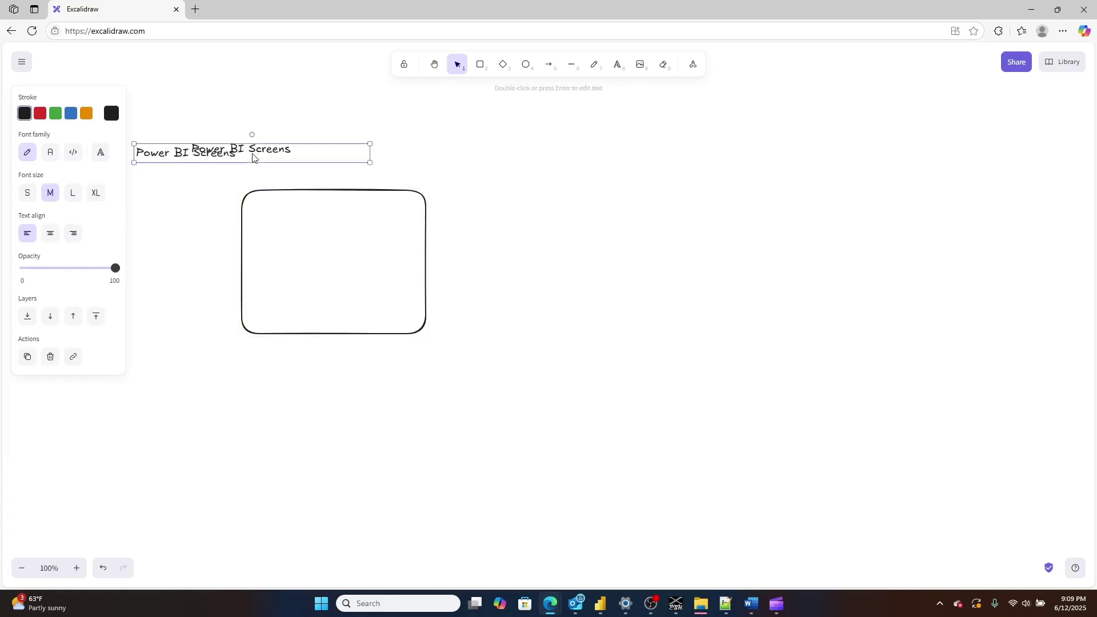
drag(267, 158, 384, 362)
double_click(293, 355)
text(Summary)
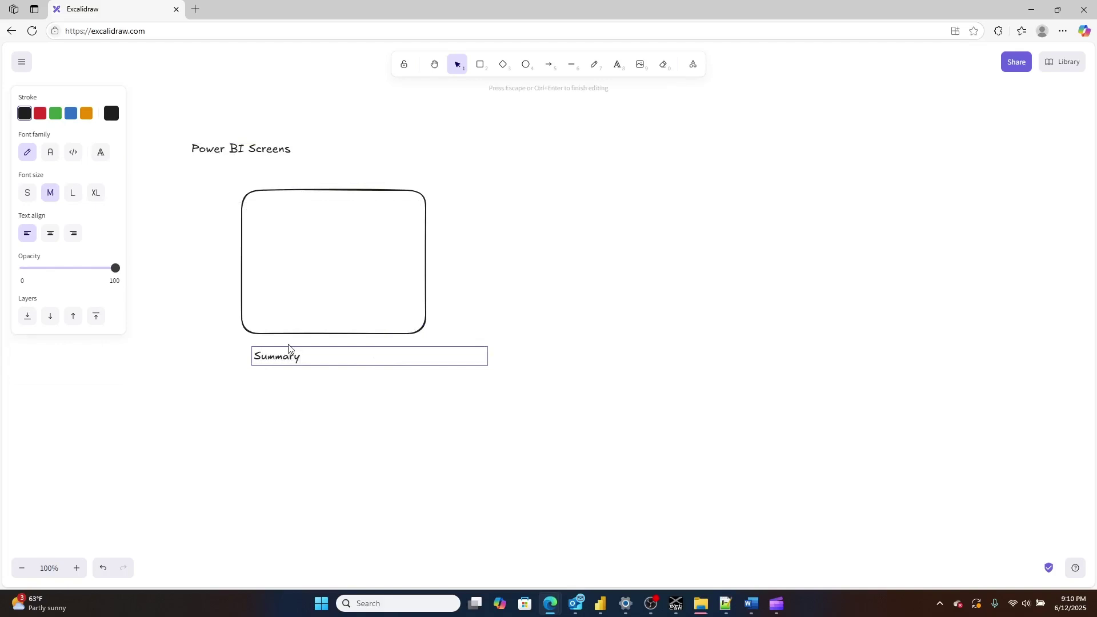
click(497, 369)
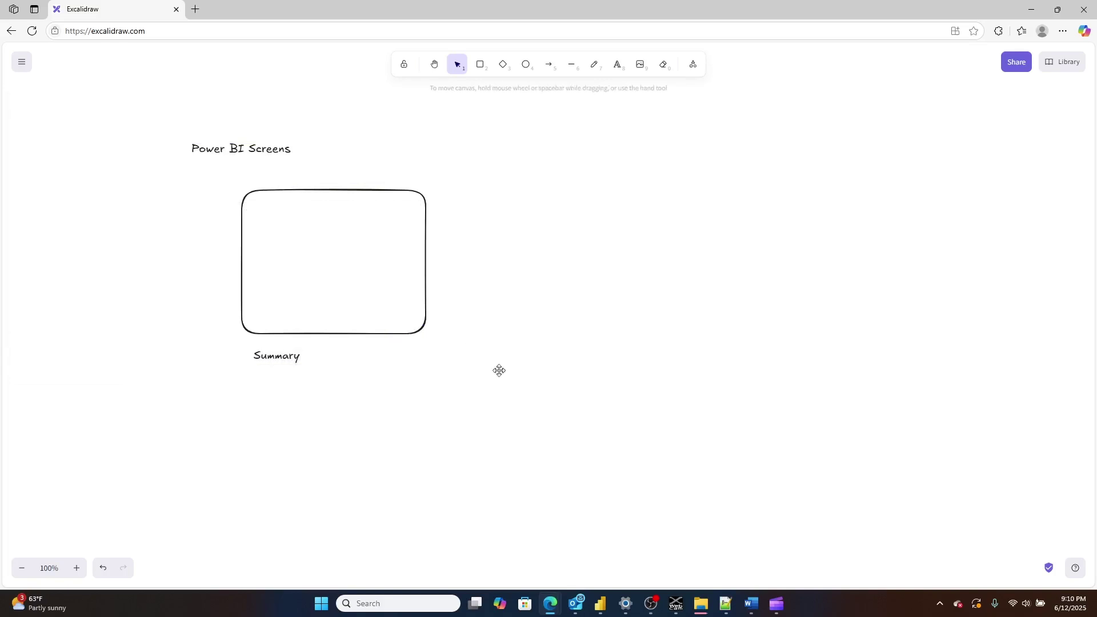
click(465, 354)
click(486, 293)
Duplicate the Summary rectangle and place the copy to the right of it, slightly higher
click(360, 338)
key(ctrl+v)
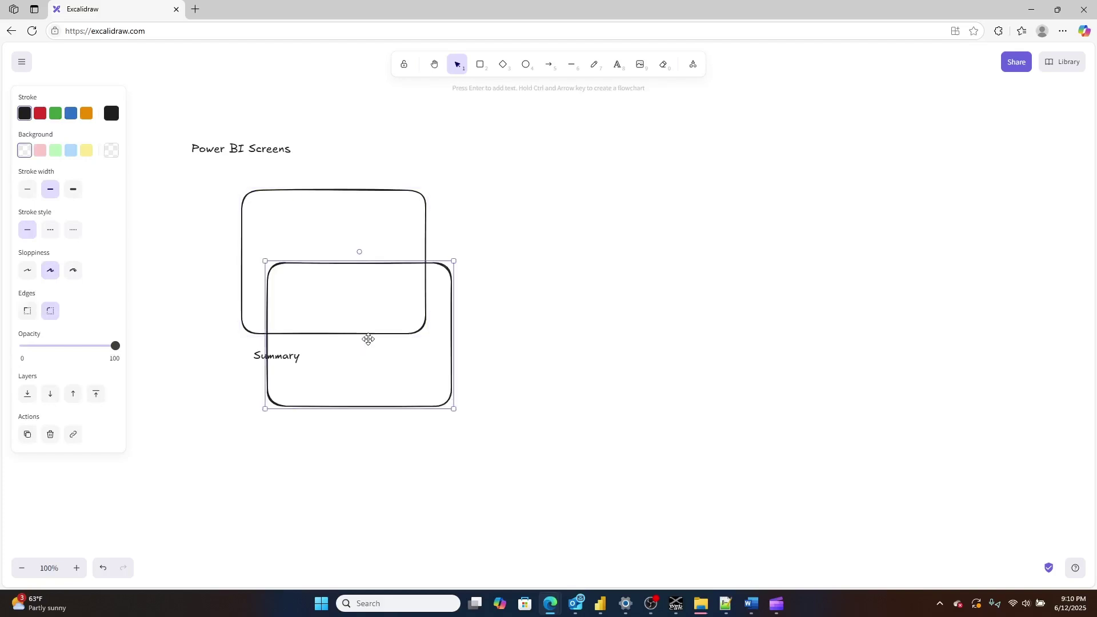
drag(427, 403, 705, 264)
Place a copy of the "Summary" label under the second rectangle and reword it as "New Project Budget Input screen"
click(286, 359)
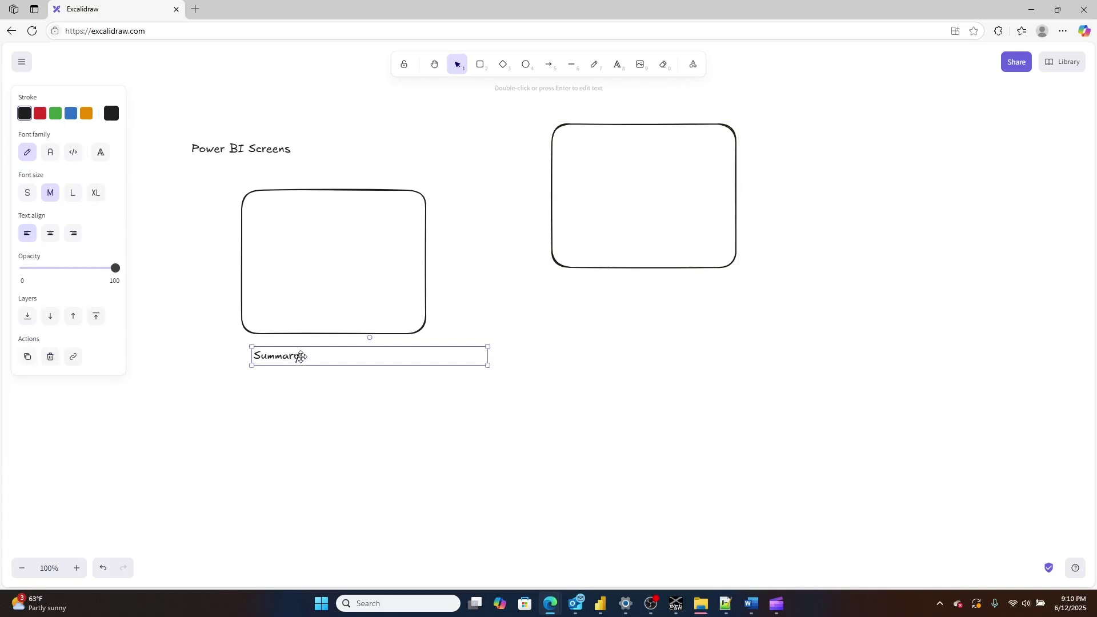
key(ctrl+v)
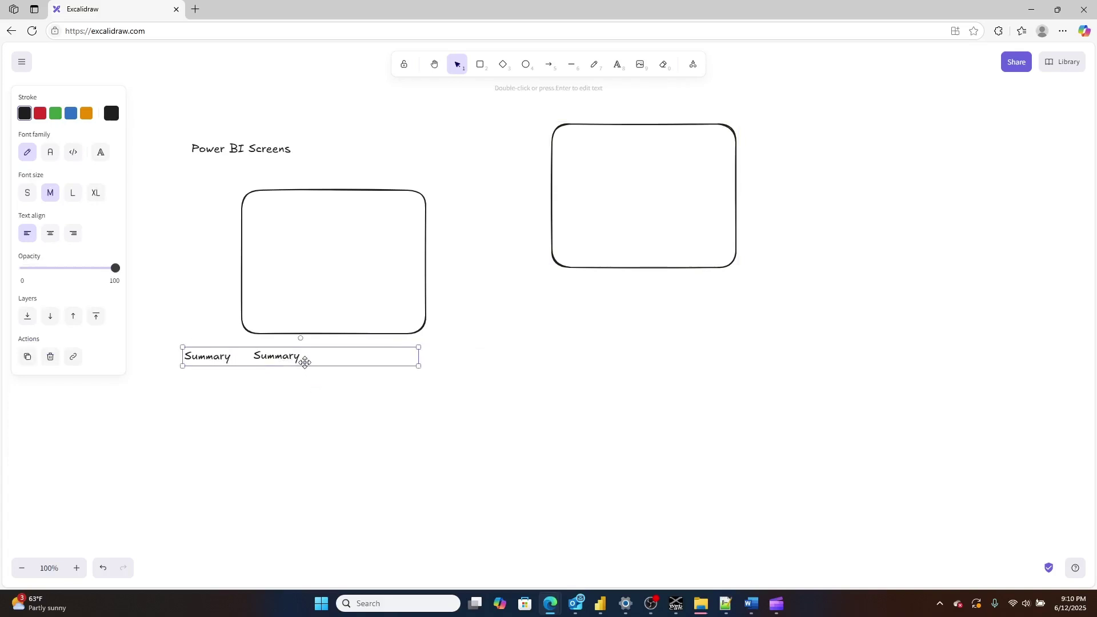
drag(303, 359, 694, 292)
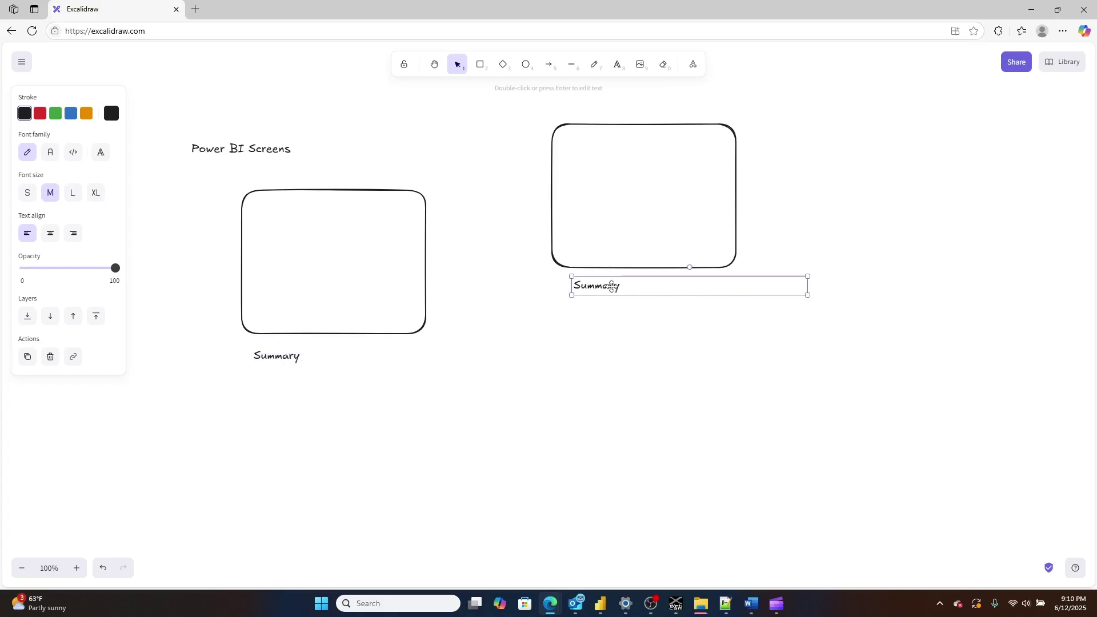
double_click(578, 277)
key(BackSpace)
text(New Pr)
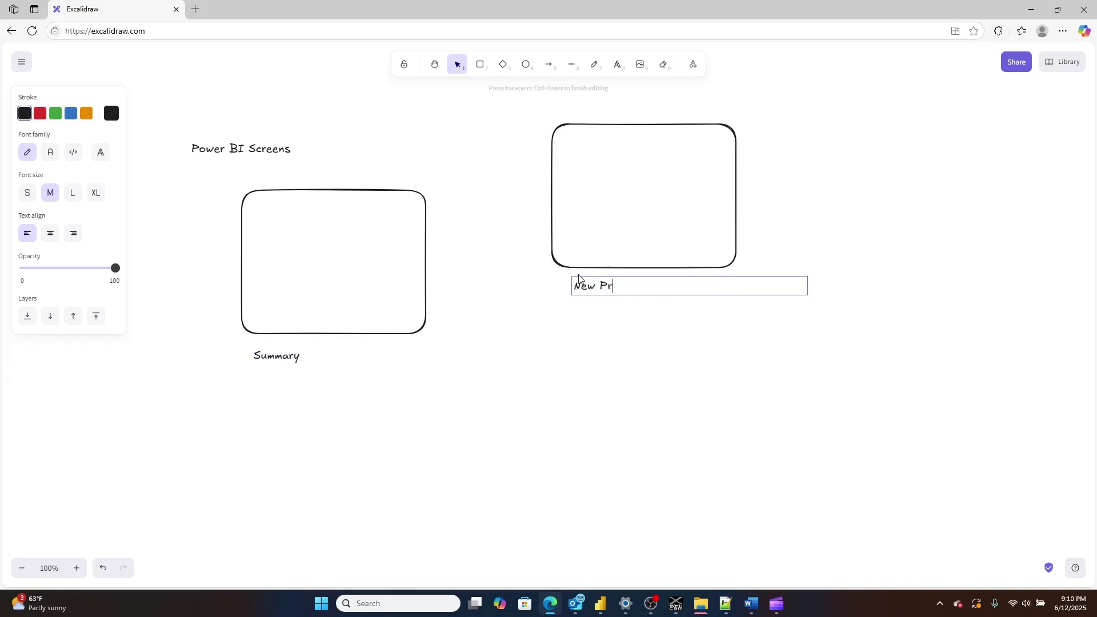
text(oject Budget Input screen)
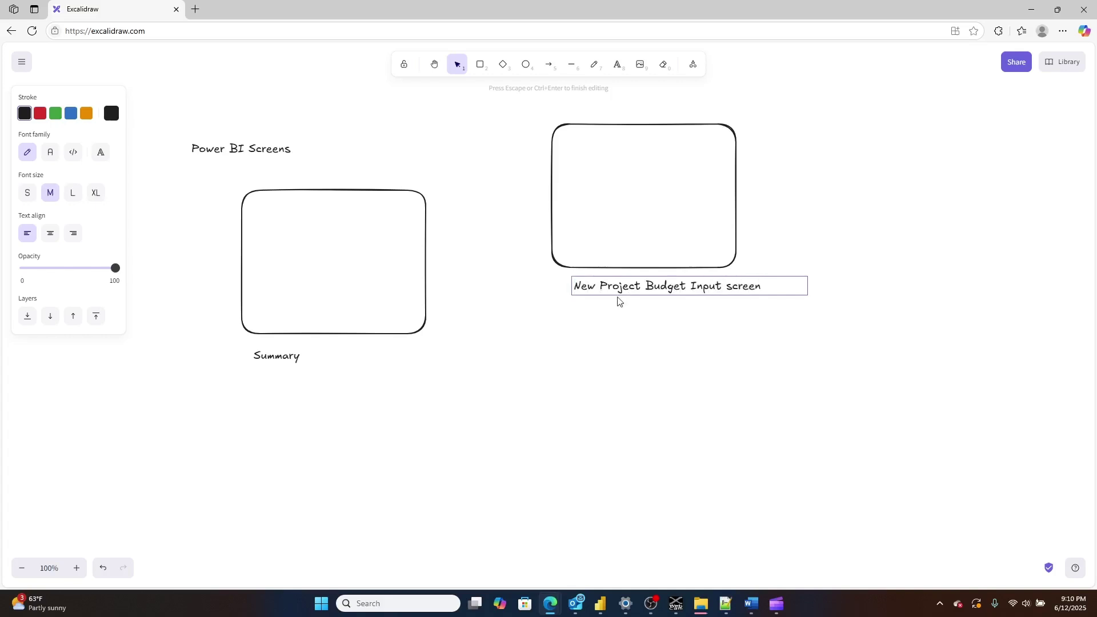
Replace "Project" with "Fiscal Period" in the second rectangle's label
double_click(620, 286)
key(BackSpace)
text(Fiscal )
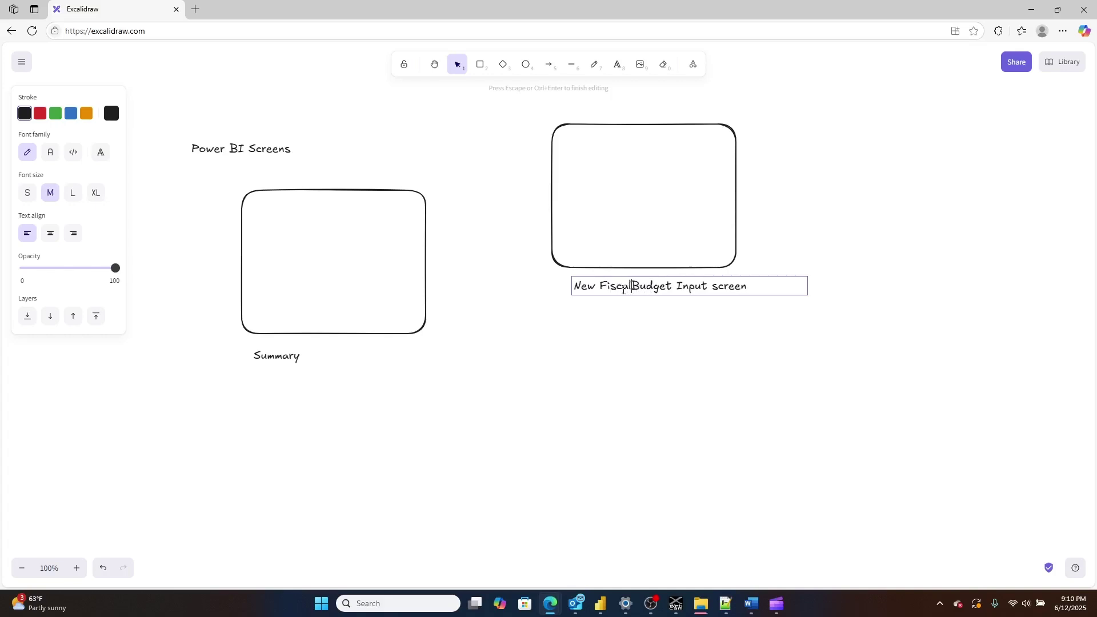
text(Period)
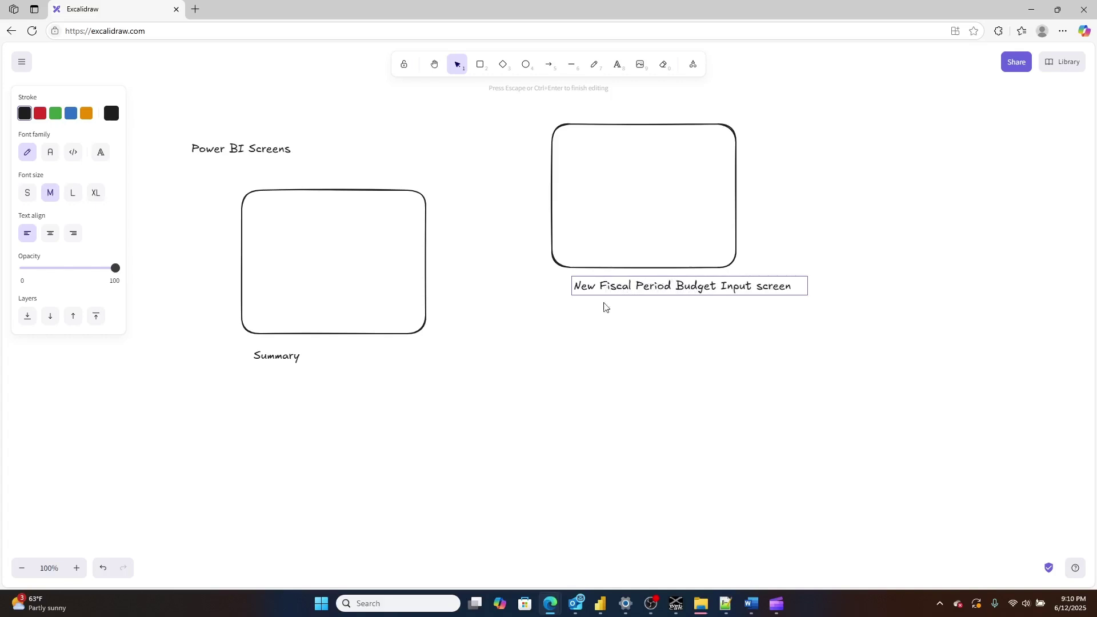
click(624, 268)
click(779, 292)
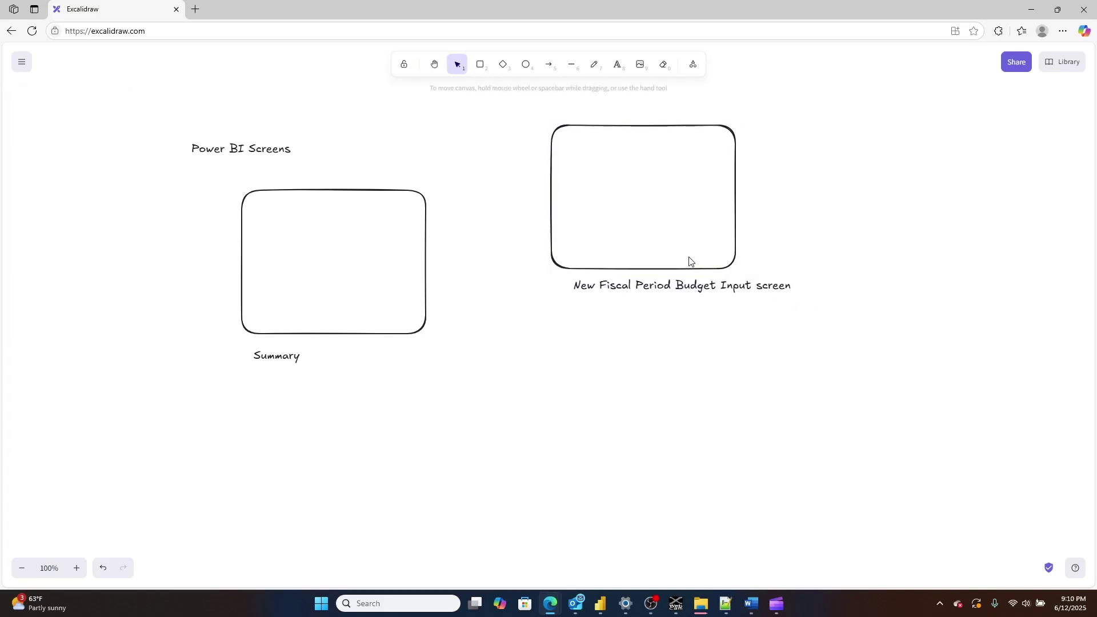
Nudge the budget input rectangle to the right and duplicate it together with its label directly beneath
drag(683, 269, 698, 271)
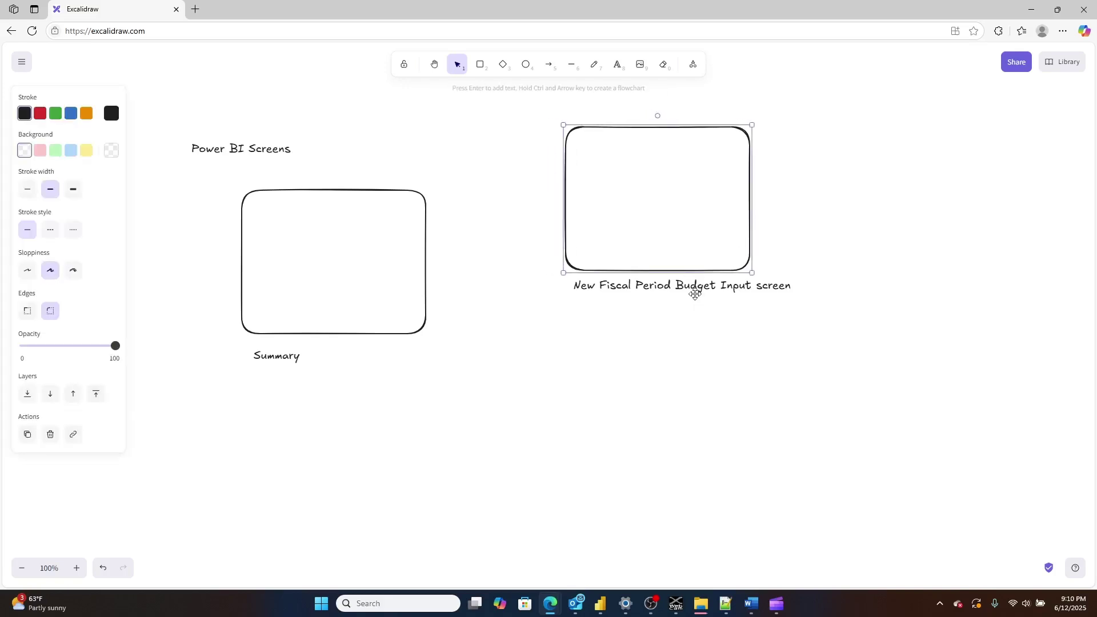
shift+click(695, 294)
drag(687, 295, 706, 477)
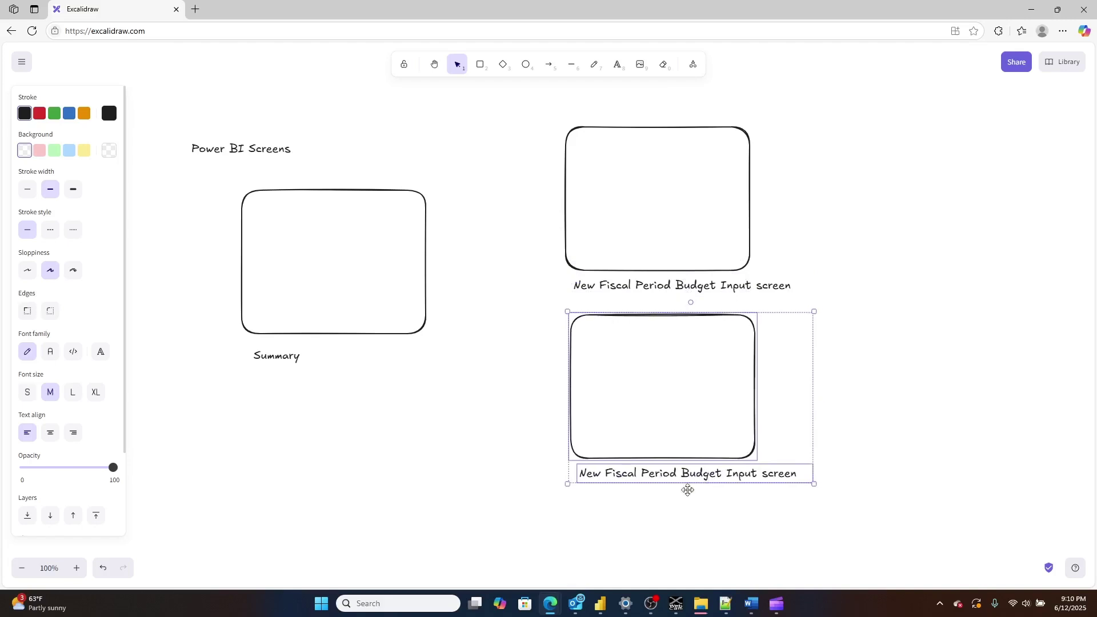
Change the lower copy's label to "Edit period Budget input screen"
double_click(684, 473)
key(BackSpace)
text(Ed)
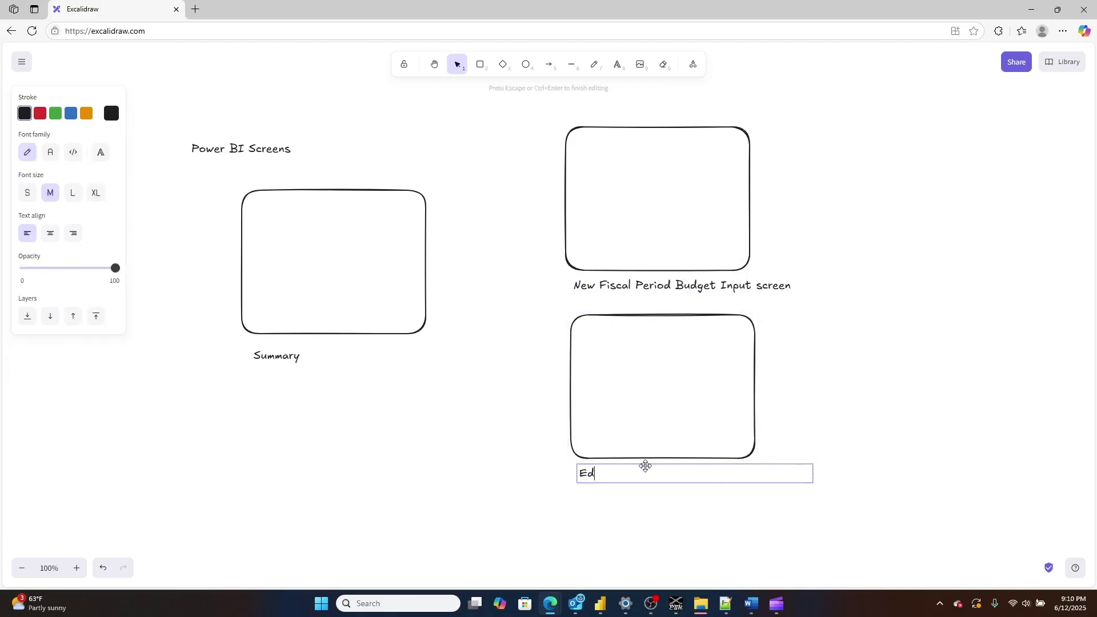
text(it period Budget input screen)
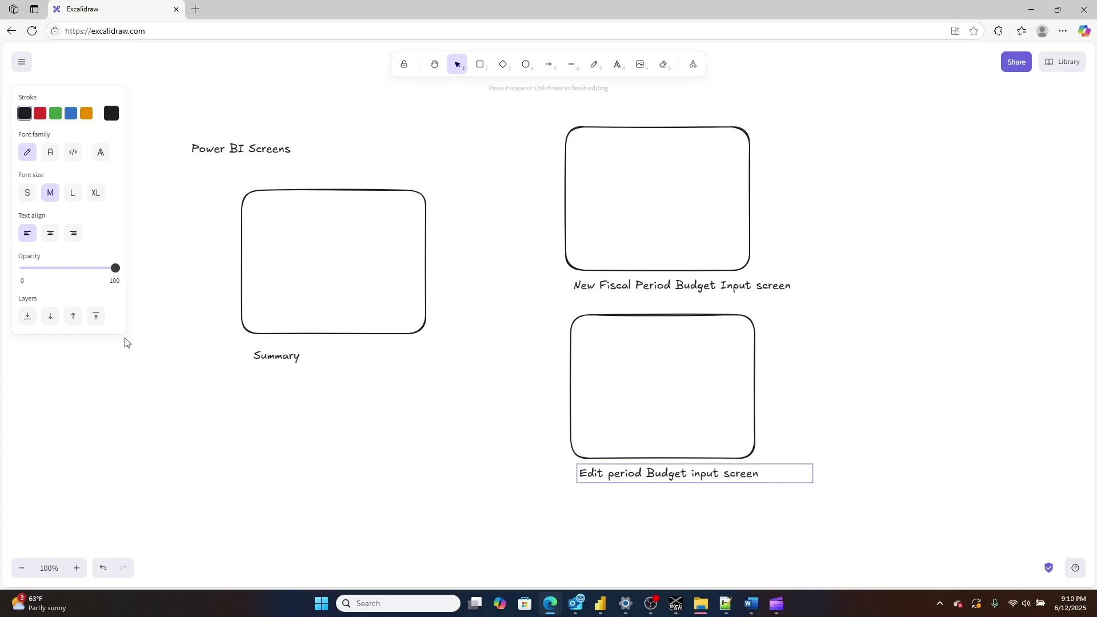
Draw arrows from the Summary rectangle to the new fiscal period and edit period rectangles
click(548, 65)
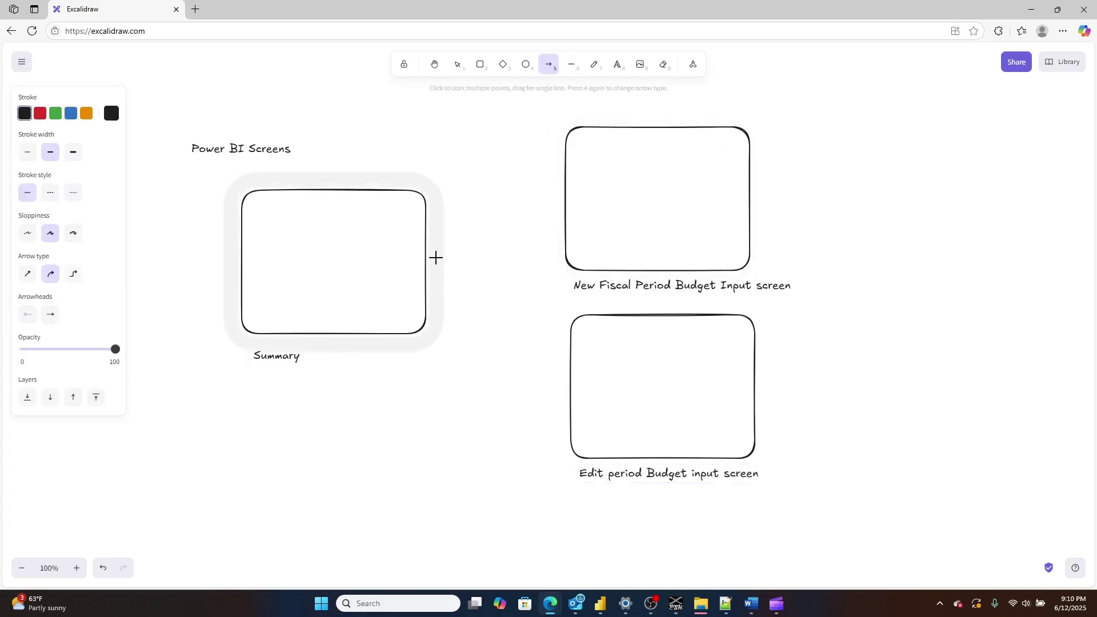
drag(435, 258, 563, 201)
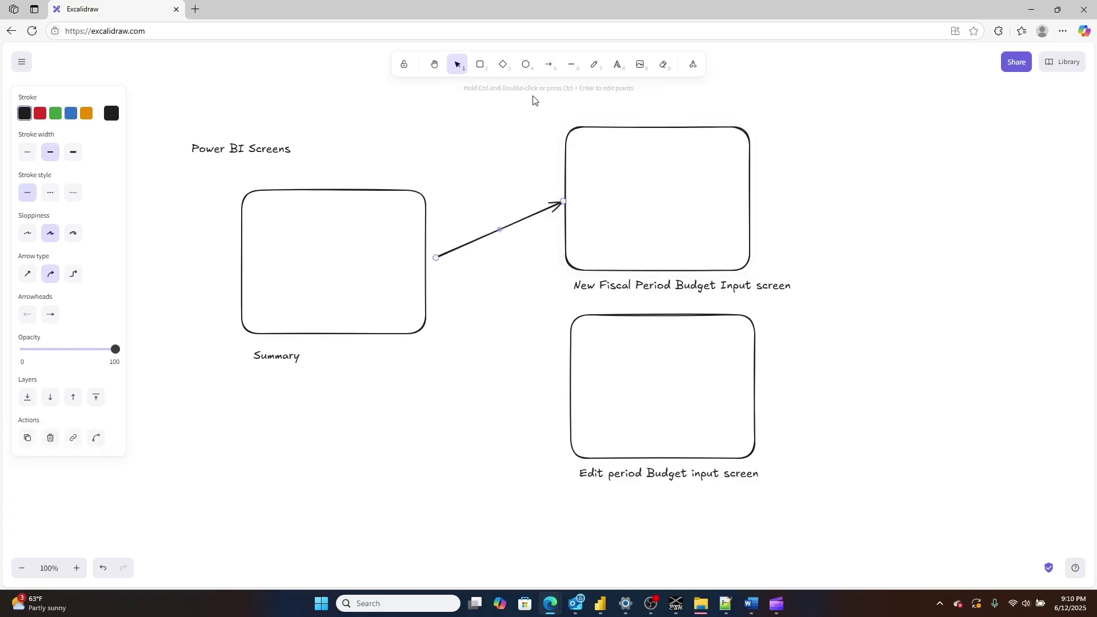
click(550, 64)
drag(445, 279, 558, 370)
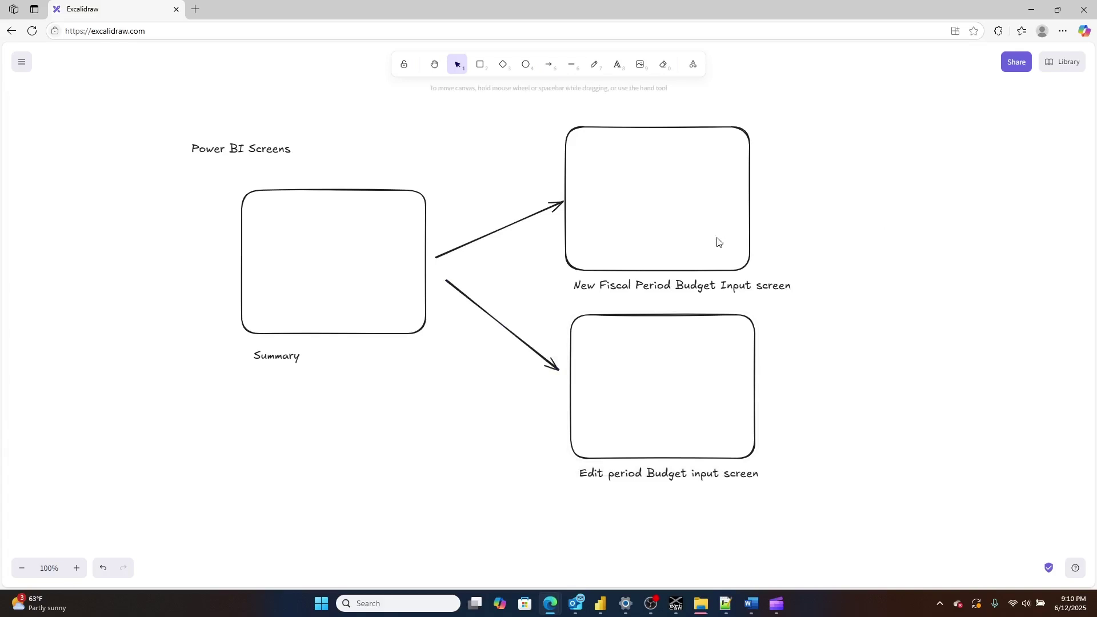
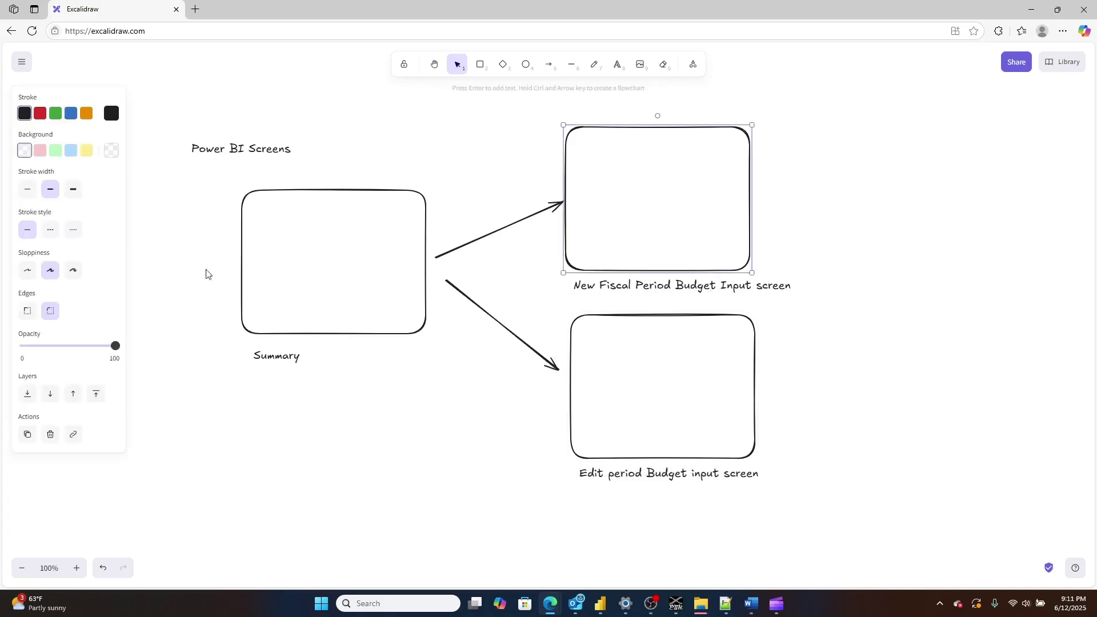
Set the stroke colour of both budget input rectangles to blue
click(69, 116)
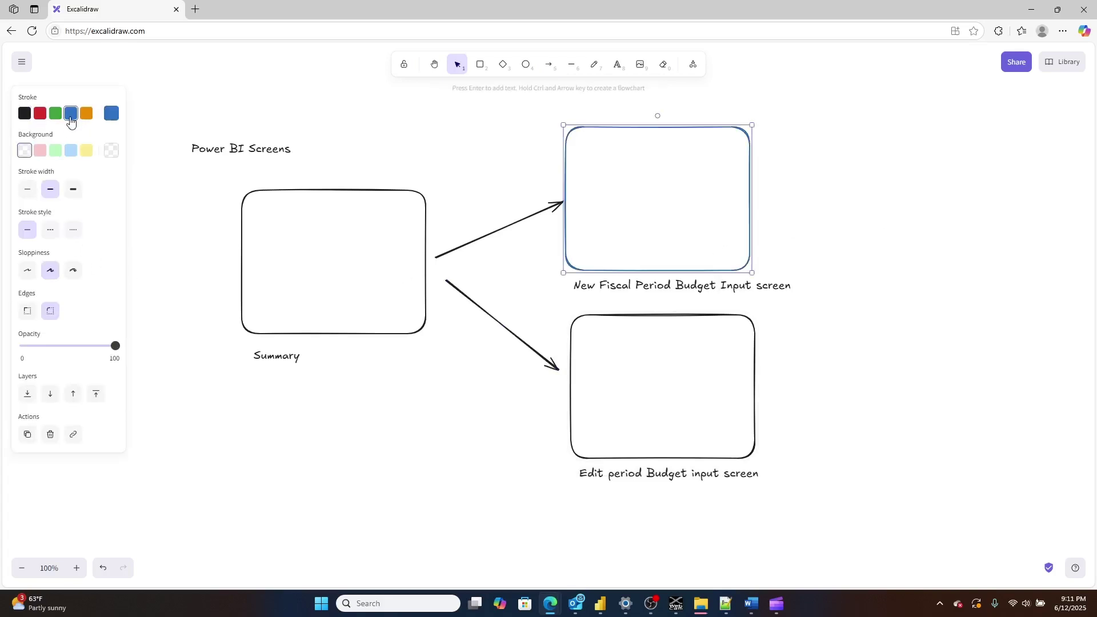
click(613, 340)
click(611, 314)
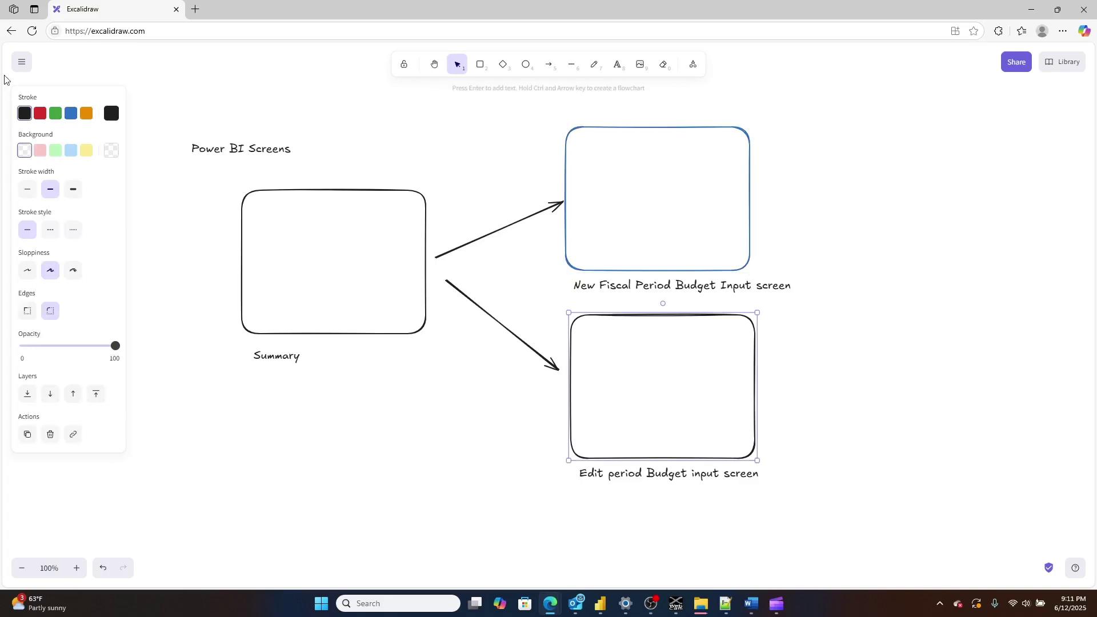
click(70, 113)
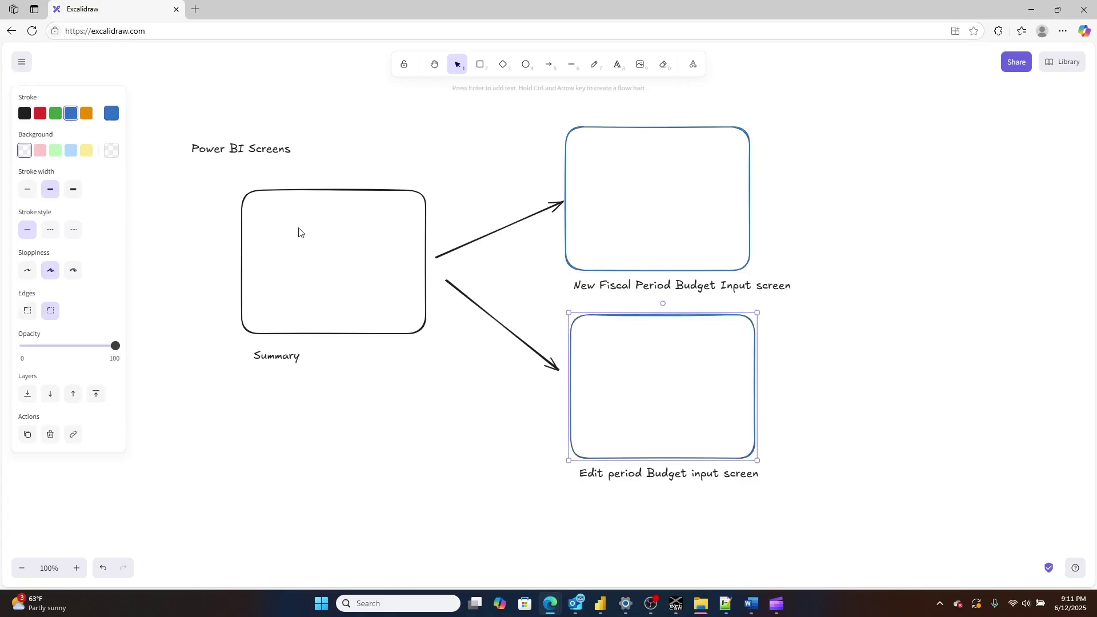
Set the stroke colour of the Summary rectangle to green
click(400, 191)
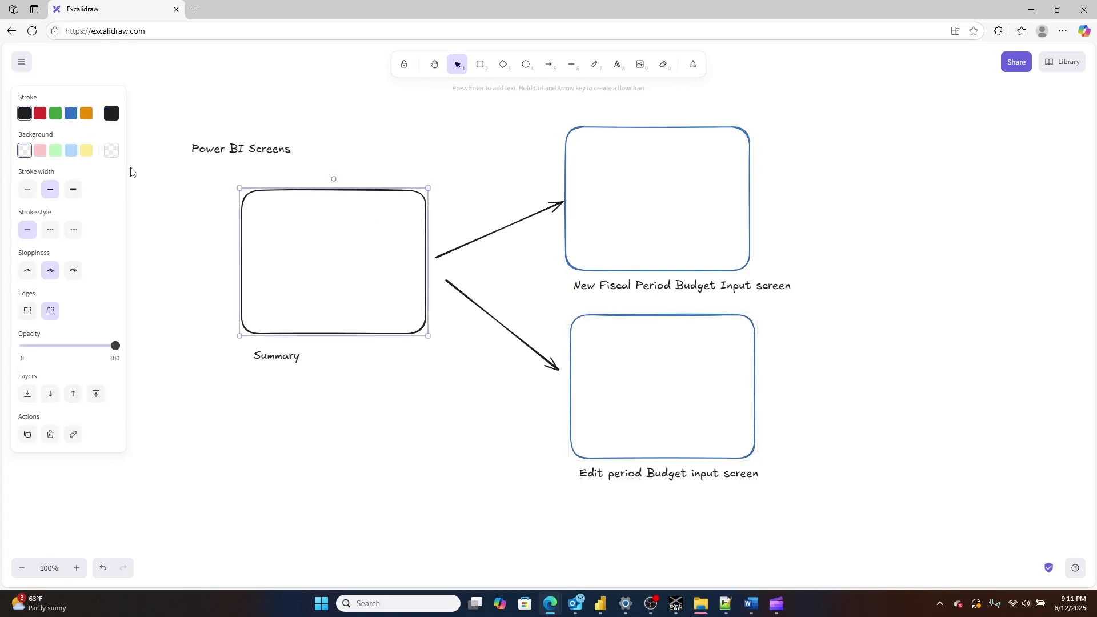
click(55, 113)
click(396, 482)
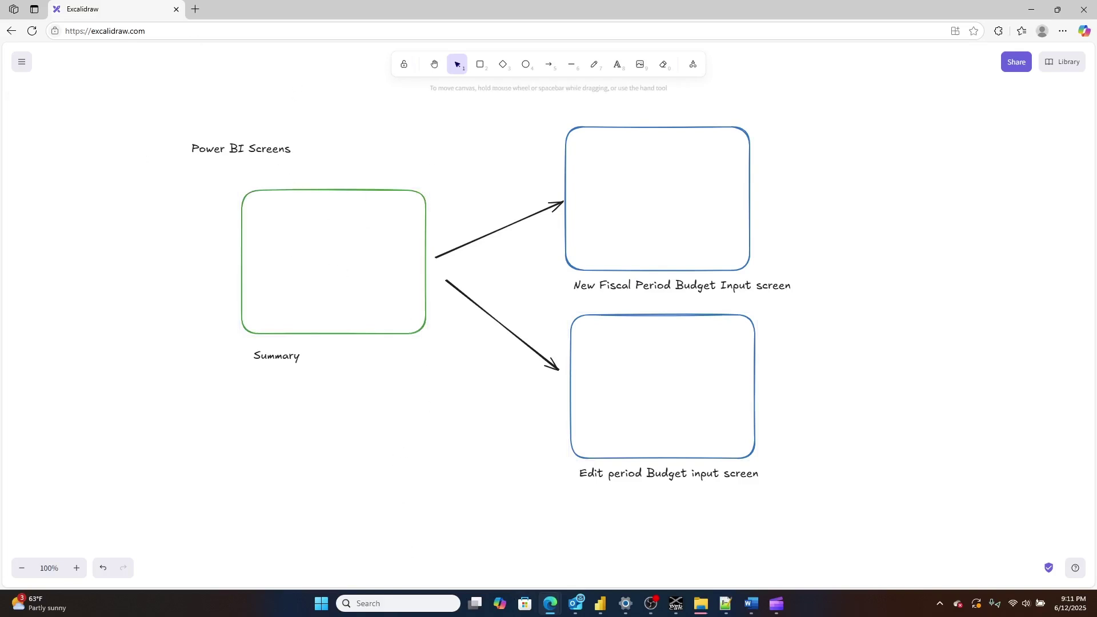
Draw a thin green header bar inside the top of the Summary rectangle and a large box beneath it, shifted toward the right edge
click(480, 64)
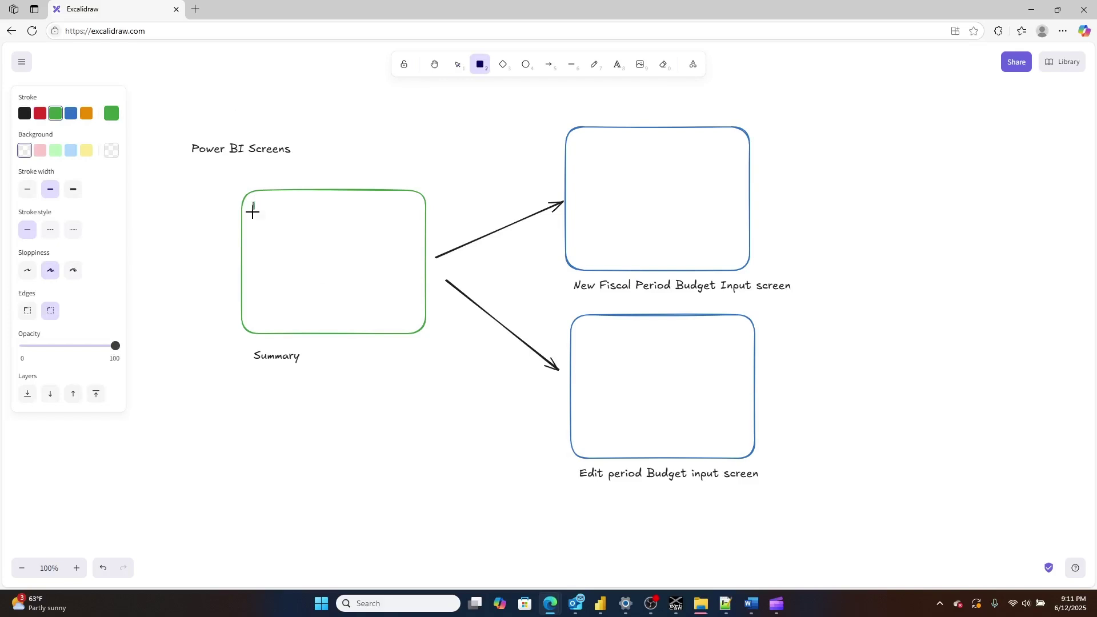
drag(252, 212, 412, 211)
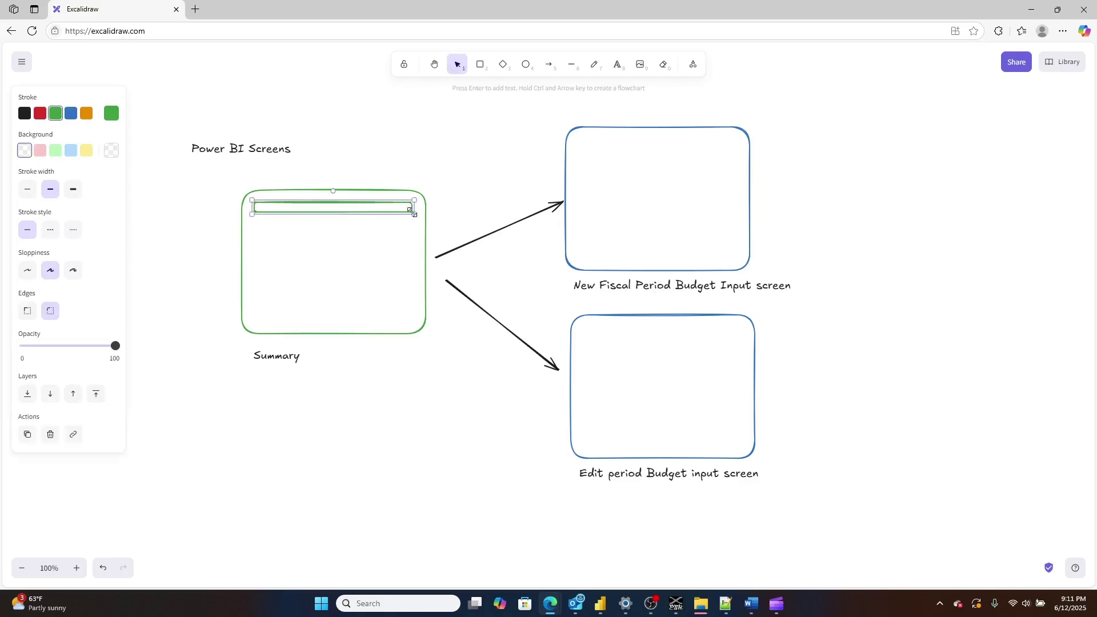
click(494, 110)
click(479, 64)
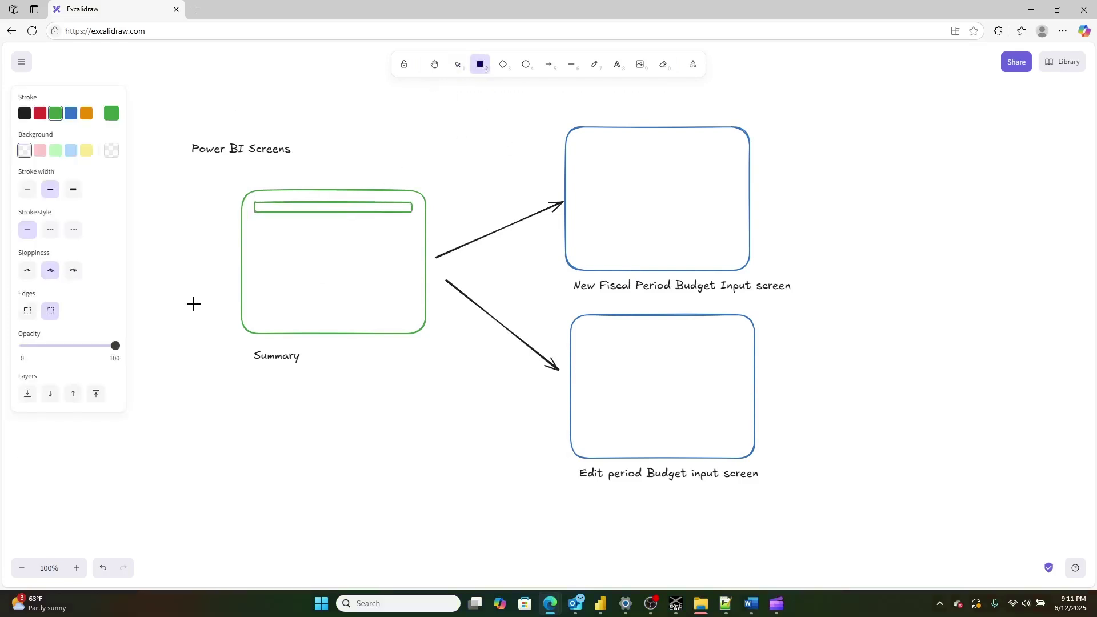
drag(259, 229, 358, 310)
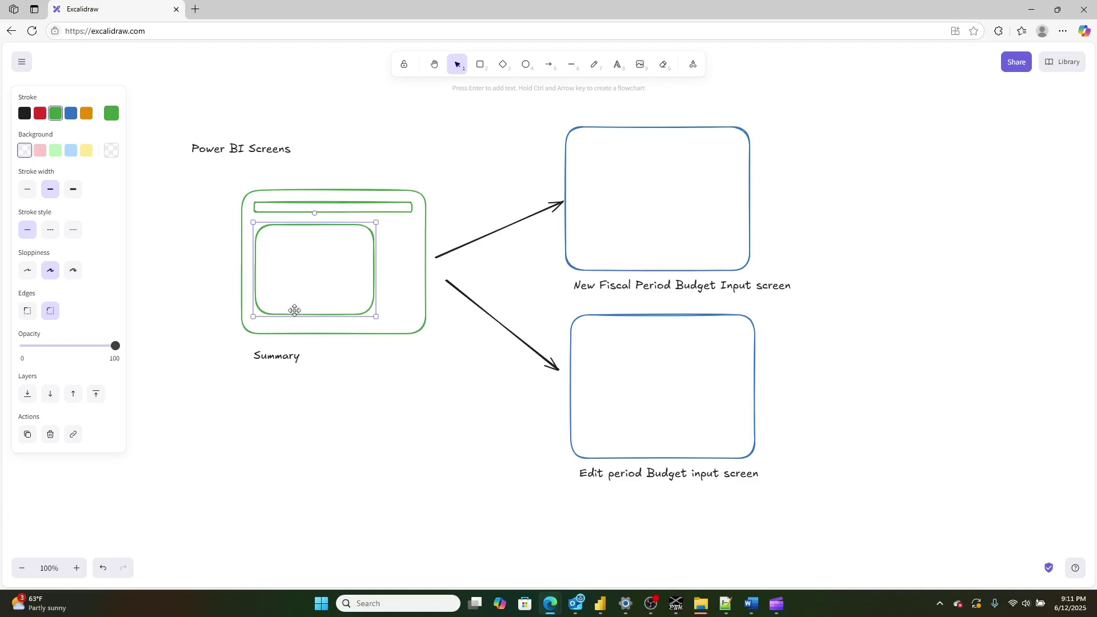
drag(295, 310, 330, 310)
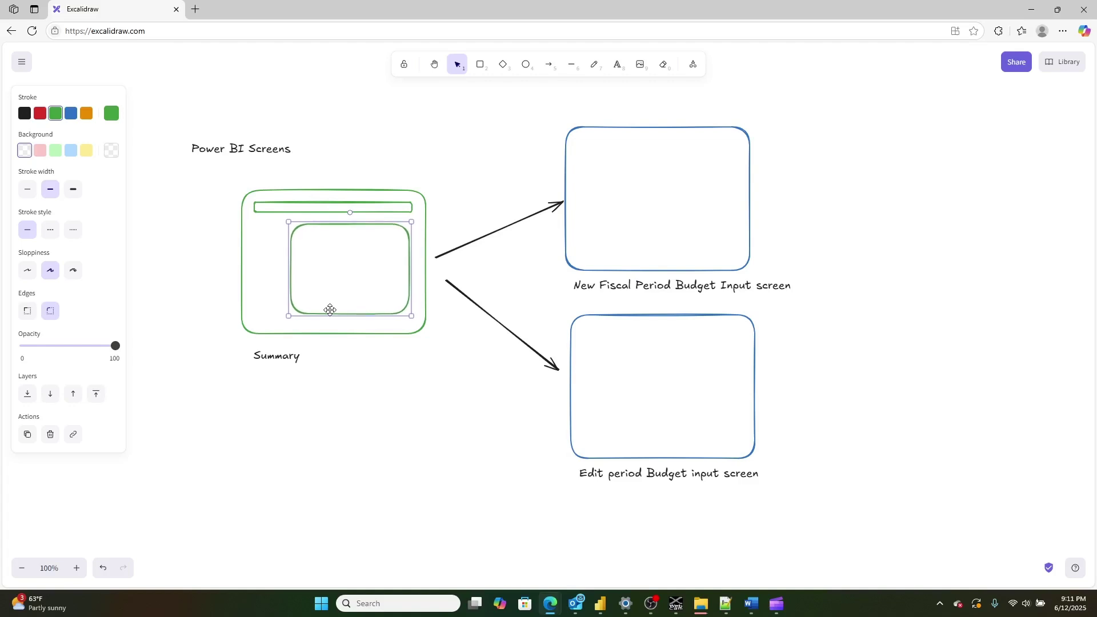
drag(330, 309, 330, 310)
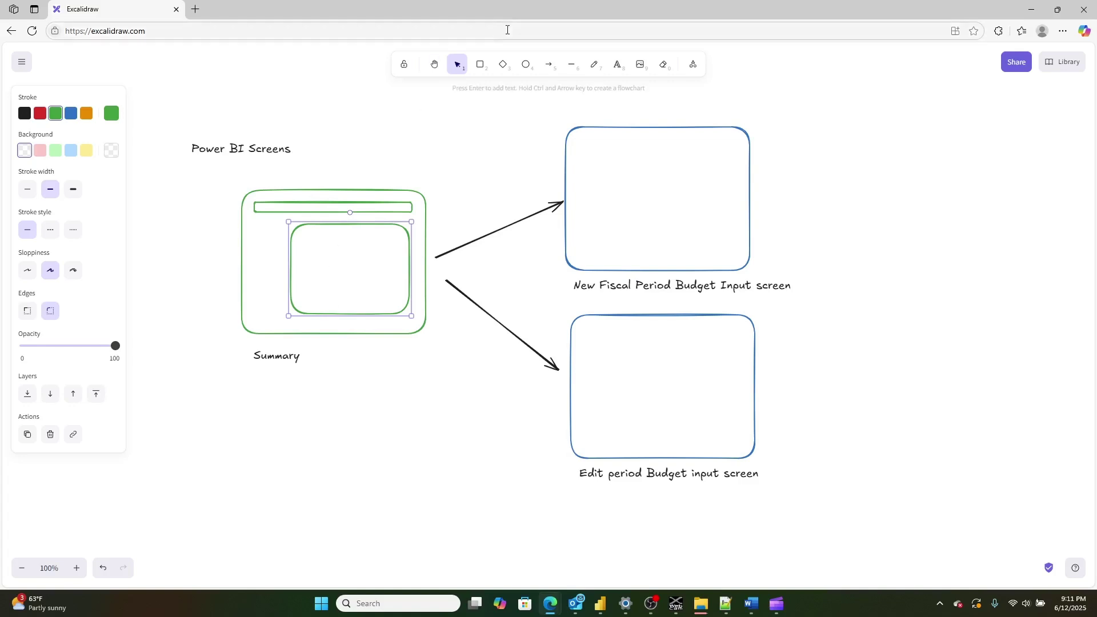
Draw three small green boxes stacked vertically between the Summary rectangle's left edge and the large inner box
click(486, 67)
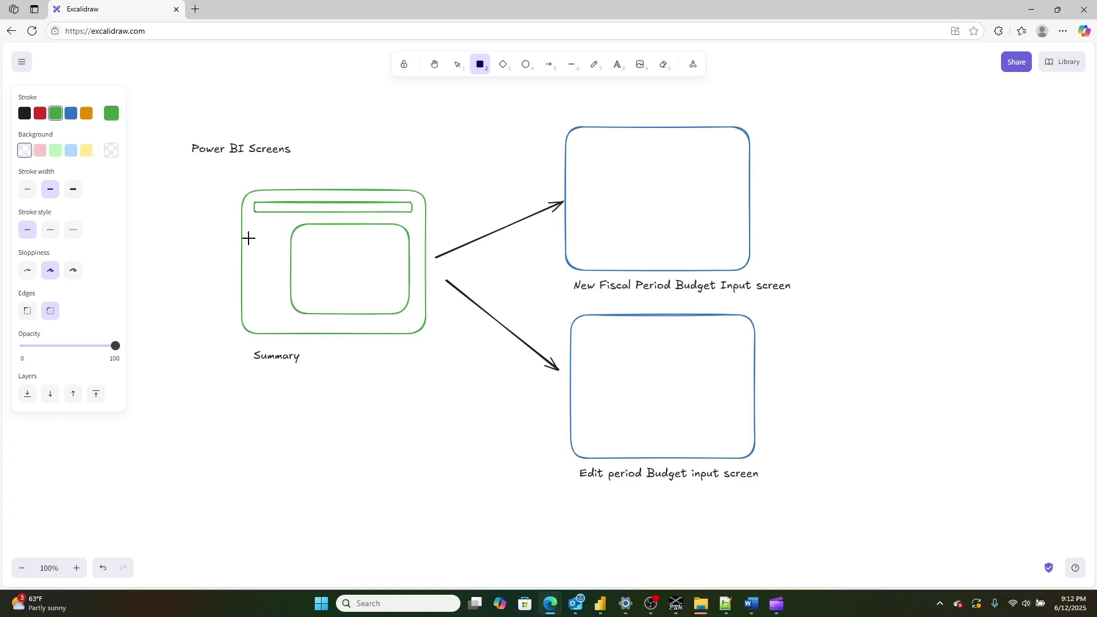
drag(247, 233, 286, 244)
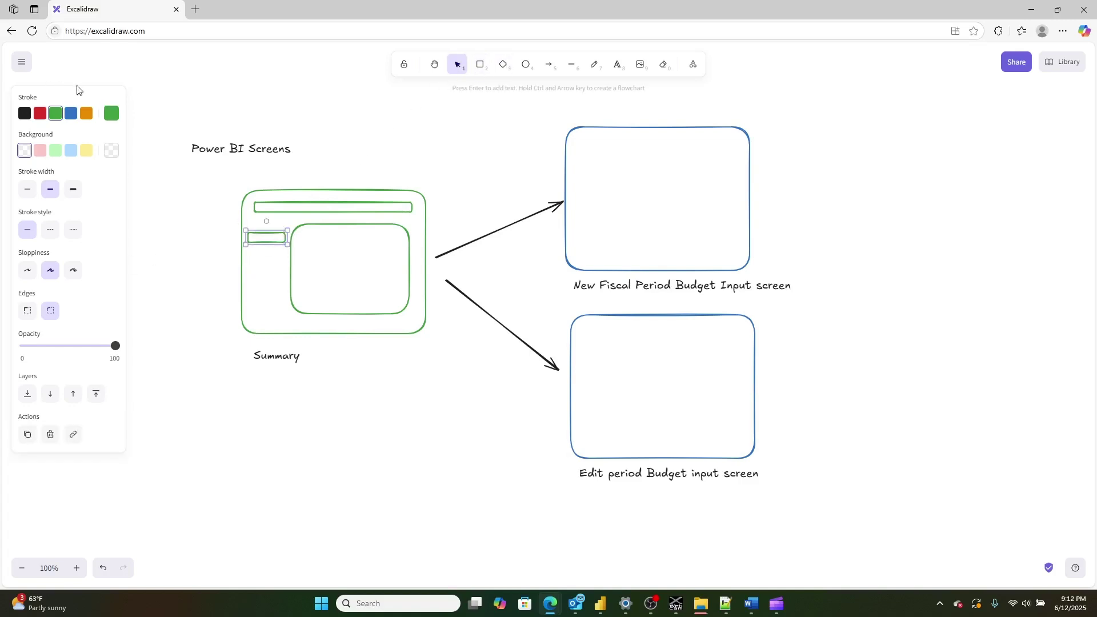
click(253, 267)
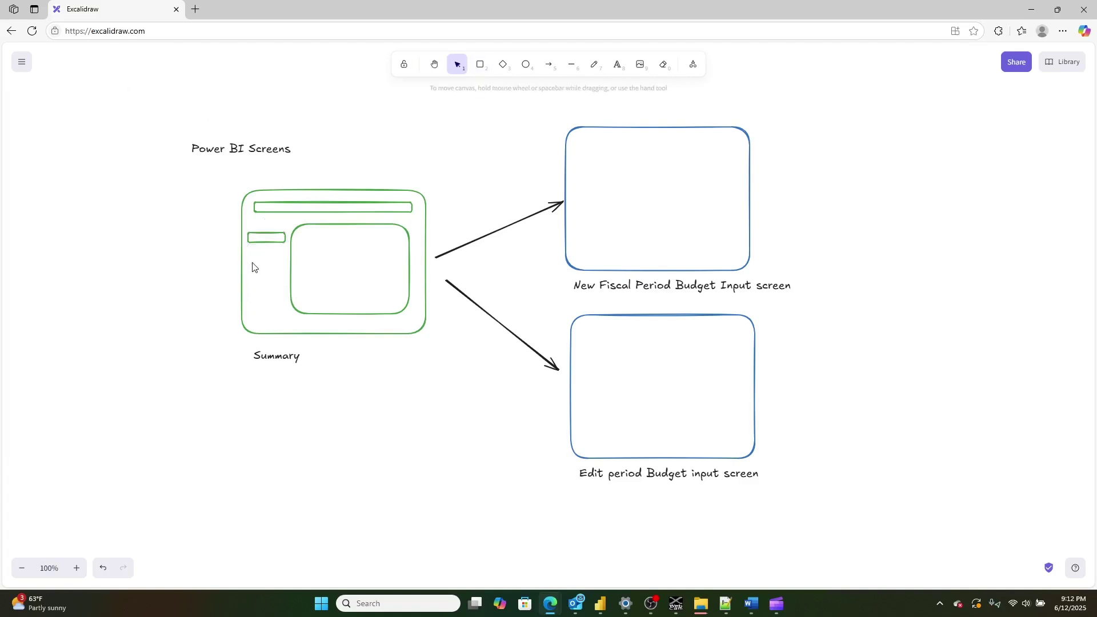
click(479, 64)
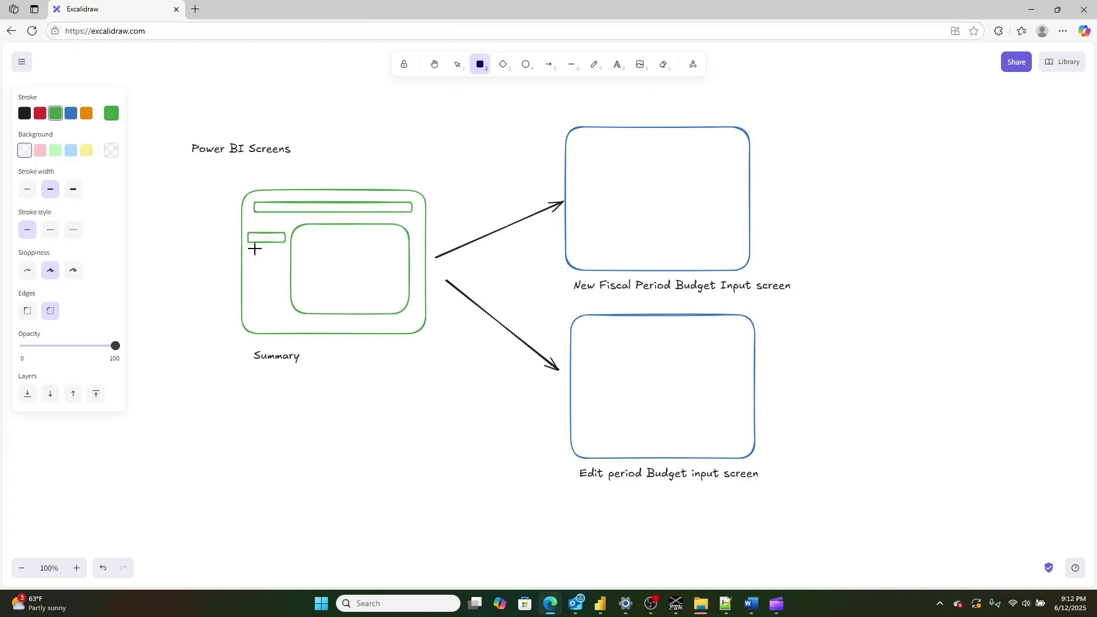
mouse_move(254, 266)
mouse_down()
mouse_move(284, 262)
mouse_move(282, 301)
mouse_move(288, 261)
mouse_move(267, 282)
mouse_up()
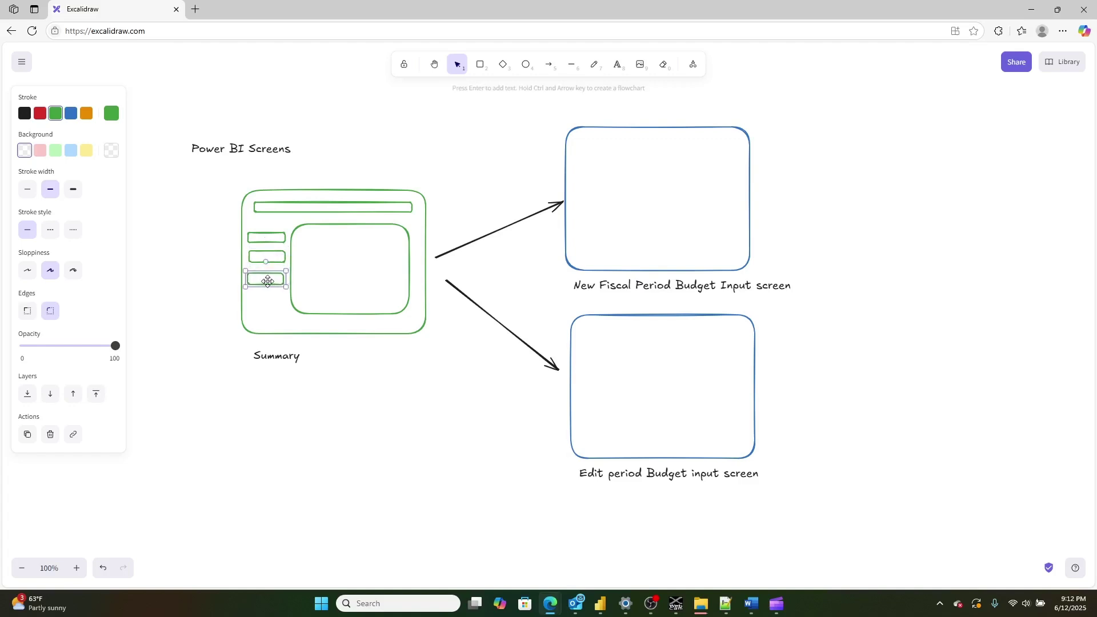
Extend the large inner box of the Summary screen downward, close to the Summary rectangle's lower edge
click(321, 312)
click(322, 313)
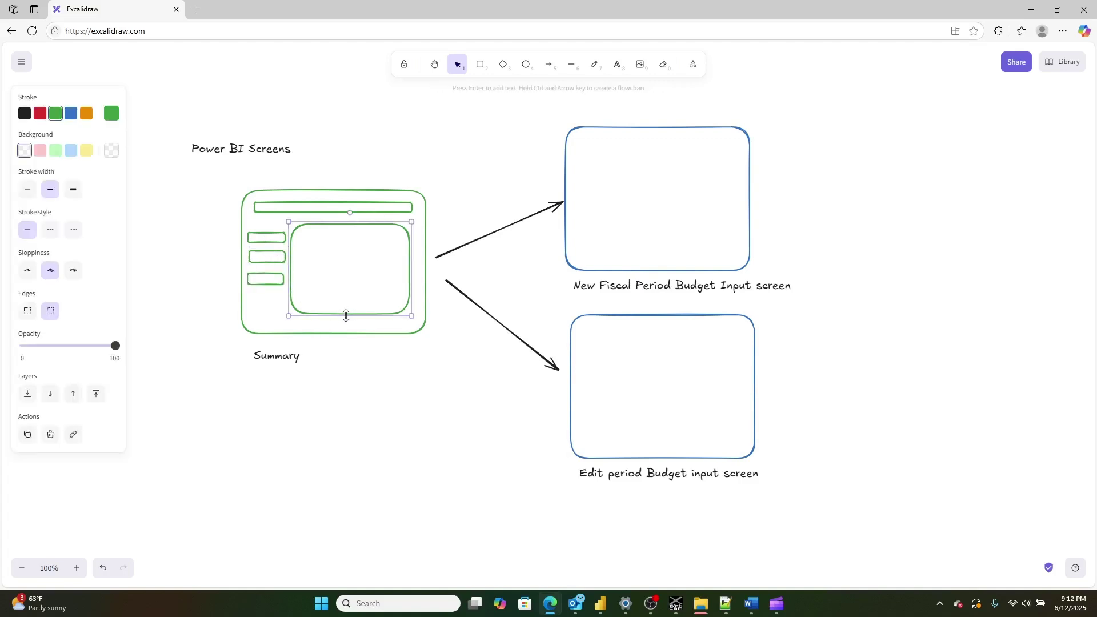
drag(346, 315, 345, 329)
Left-align the three small stacked boxes in the Summary rectangle and nudge them slightly upward
click(265, 254)
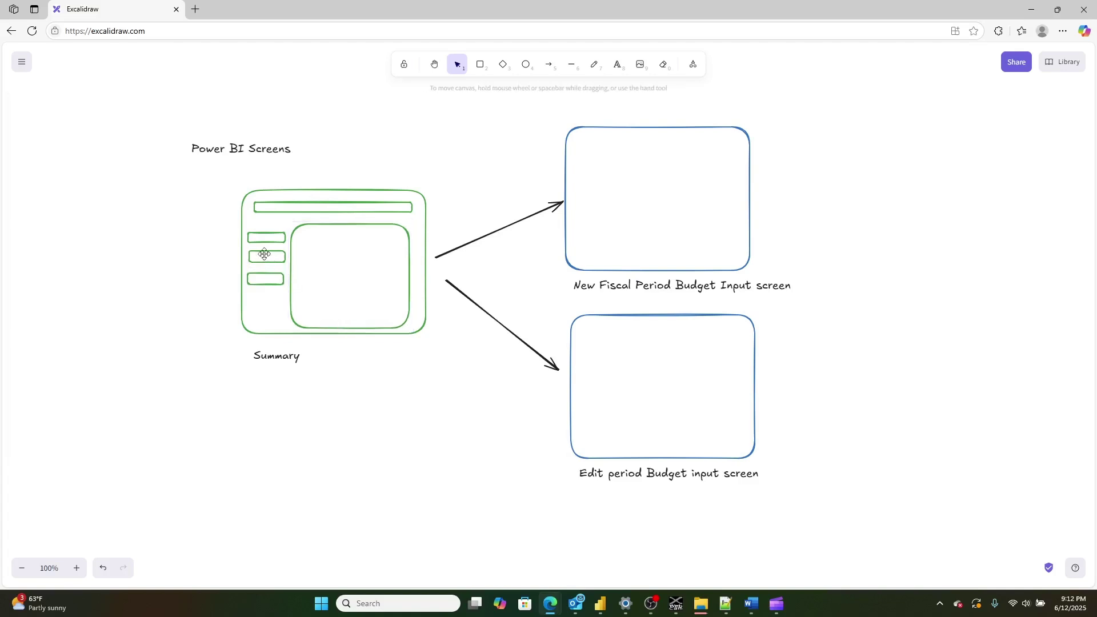
click(265, 254)
shift+click(260, 238)
shift+click(261, 284)
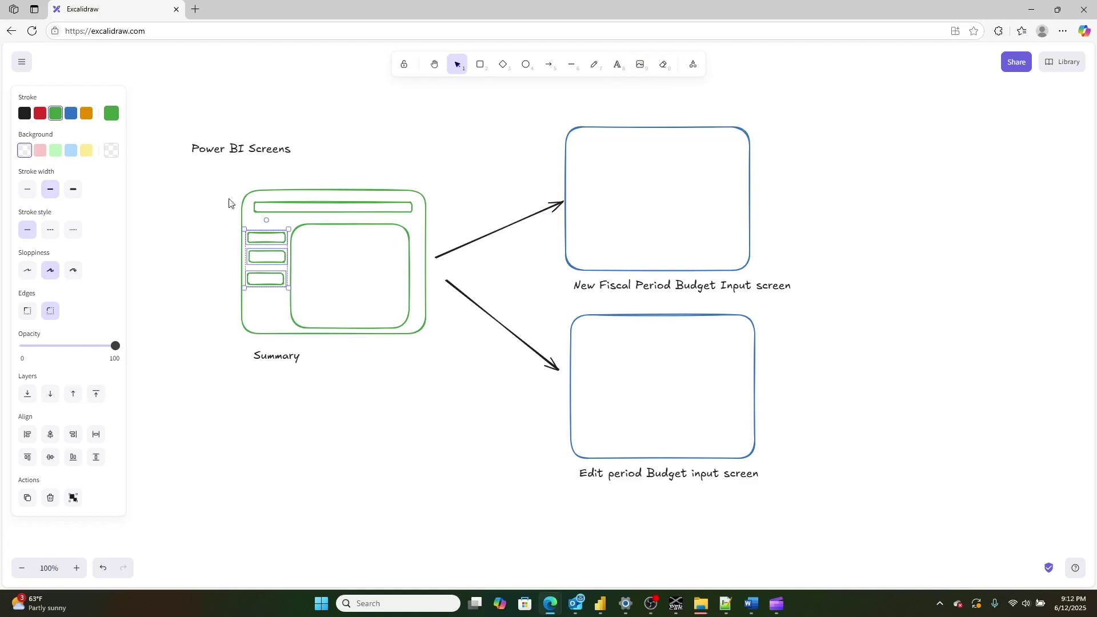
click(27, 434)
drag(267, 283, 267, 281)
click(350, 410)
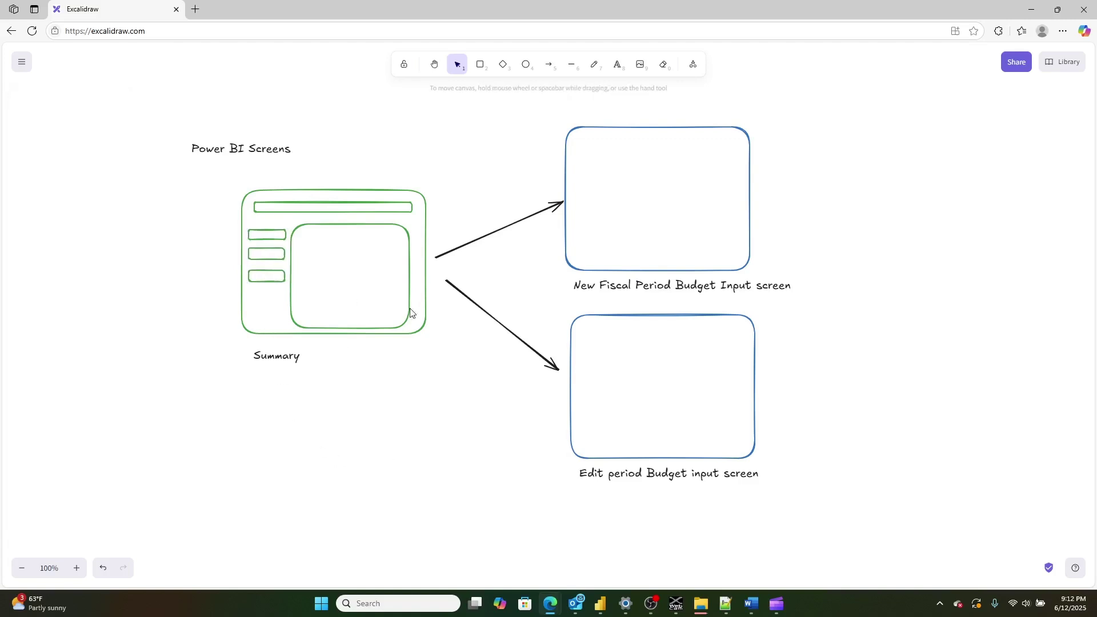
Move the large inner Summary box slightly right and up, and draw a small square-like box below the three stacked boxes
drag(409, 312, 415, 308)
click(441, 477)
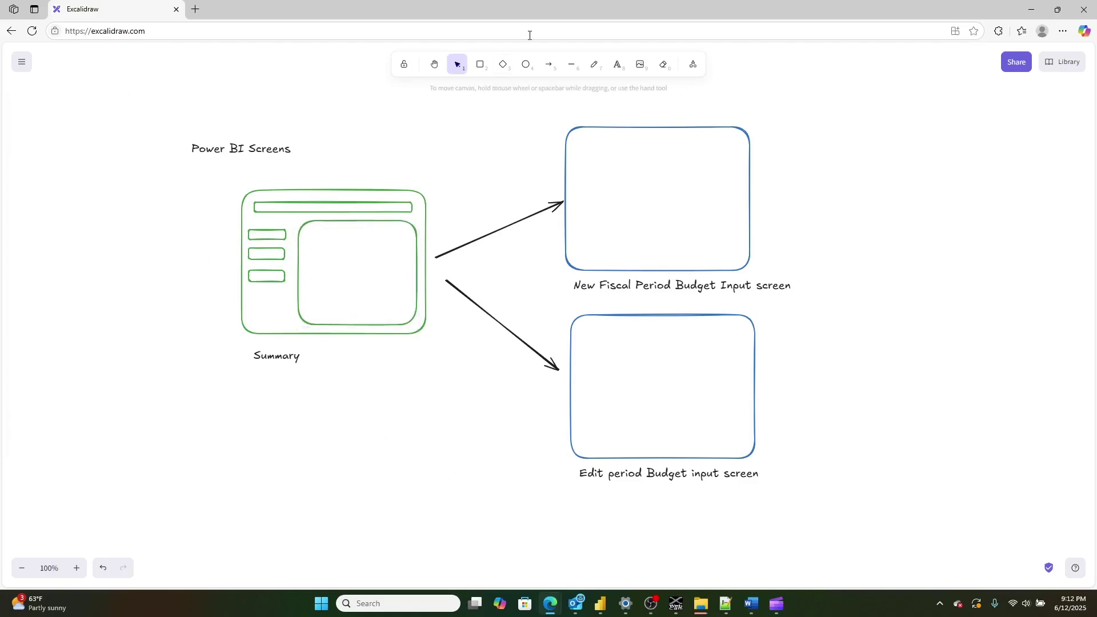
click(476, 73)
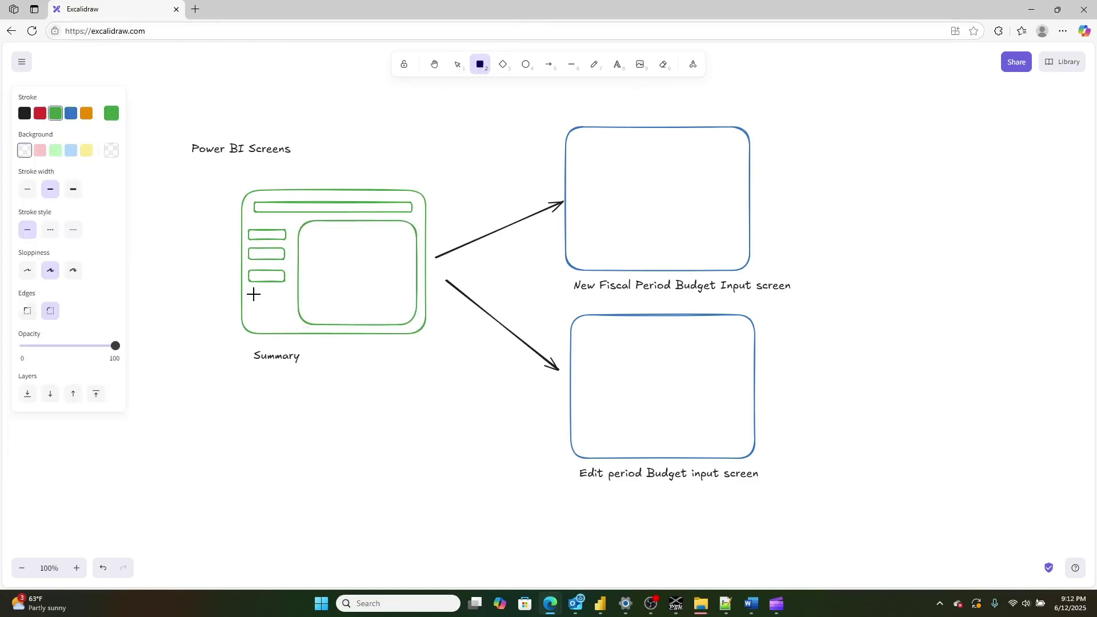
mouse_move(253, 294)
mouse_down()
mouse_move(265, 319)
mouse_move(292, 325)
mouse_move(268, 321)
mouse_up()
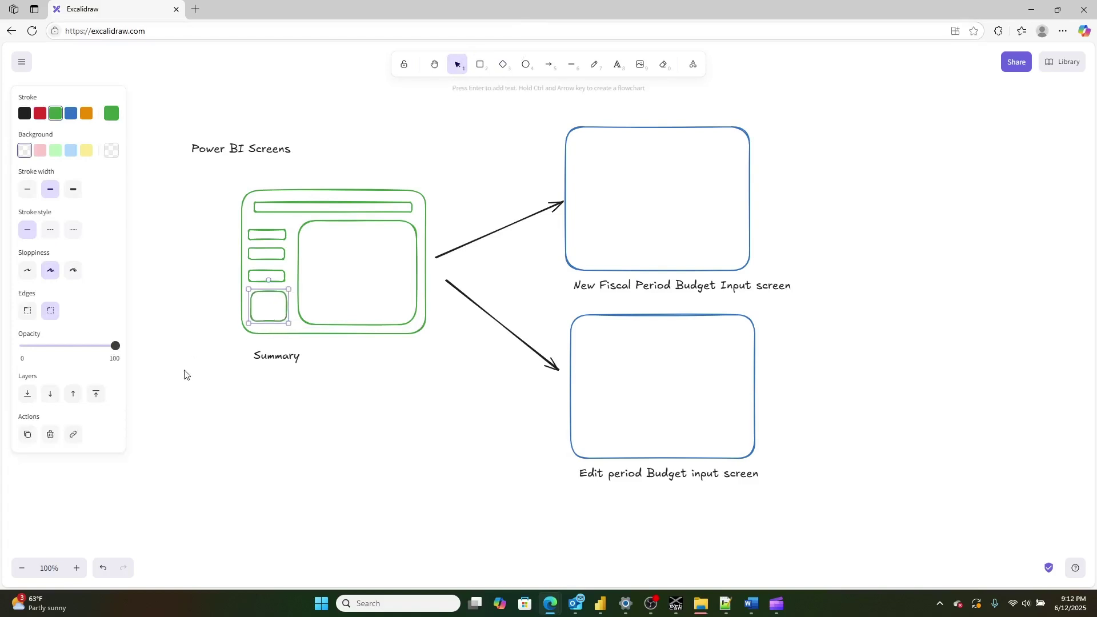
click(239, 395)
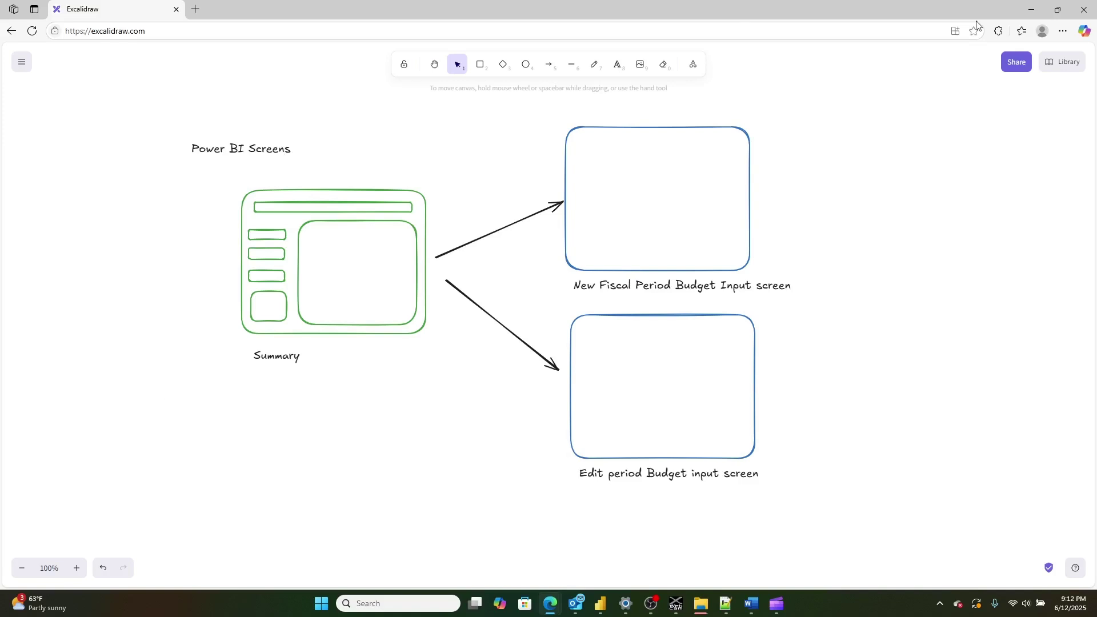
Draw a thin blue header bar across the top of the New Fiscal Period Budget Input rectangle
click(479, 67)
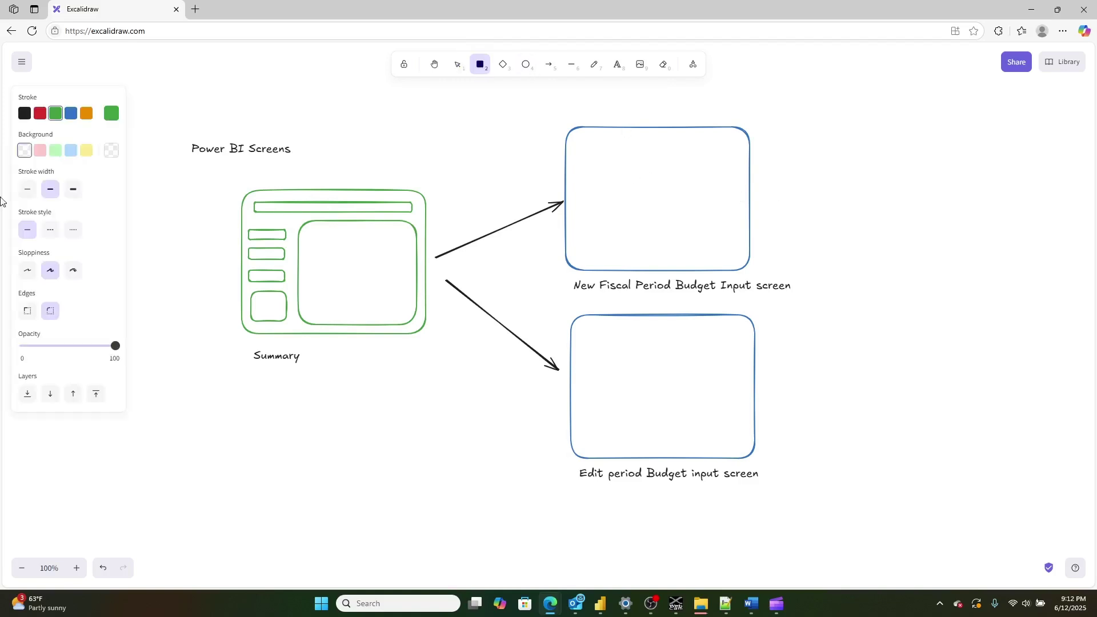
click(70, 113)
drag(584, 144, 741, 153)
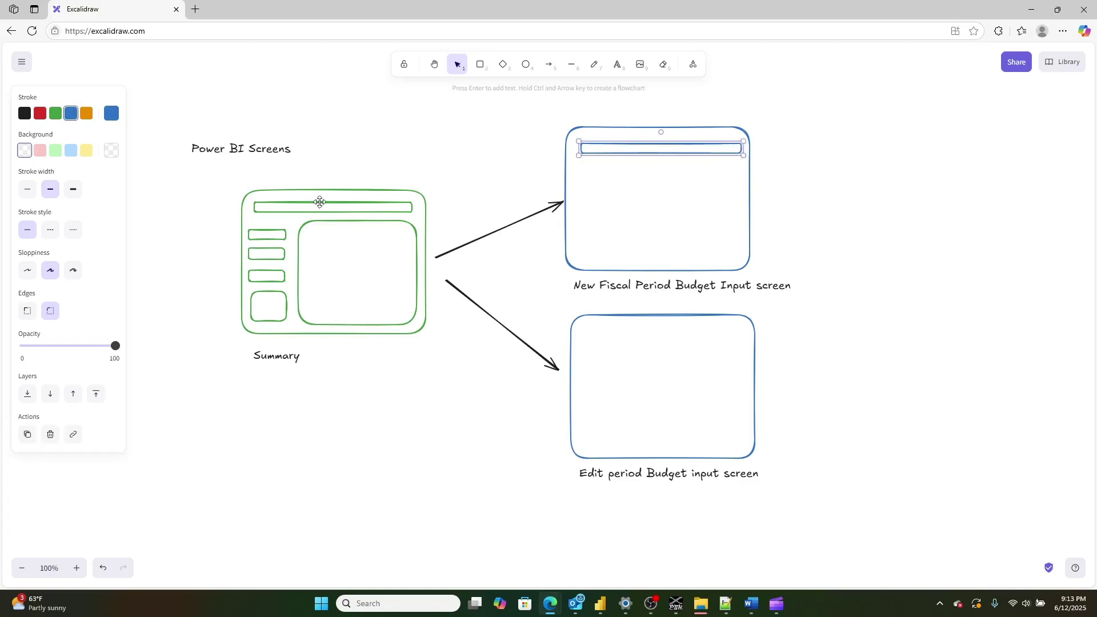
Draw a wide blue box beneath the new fiscal period header bar, with a tiny button-like rectangle in its lower-right corner
click(480, 64)
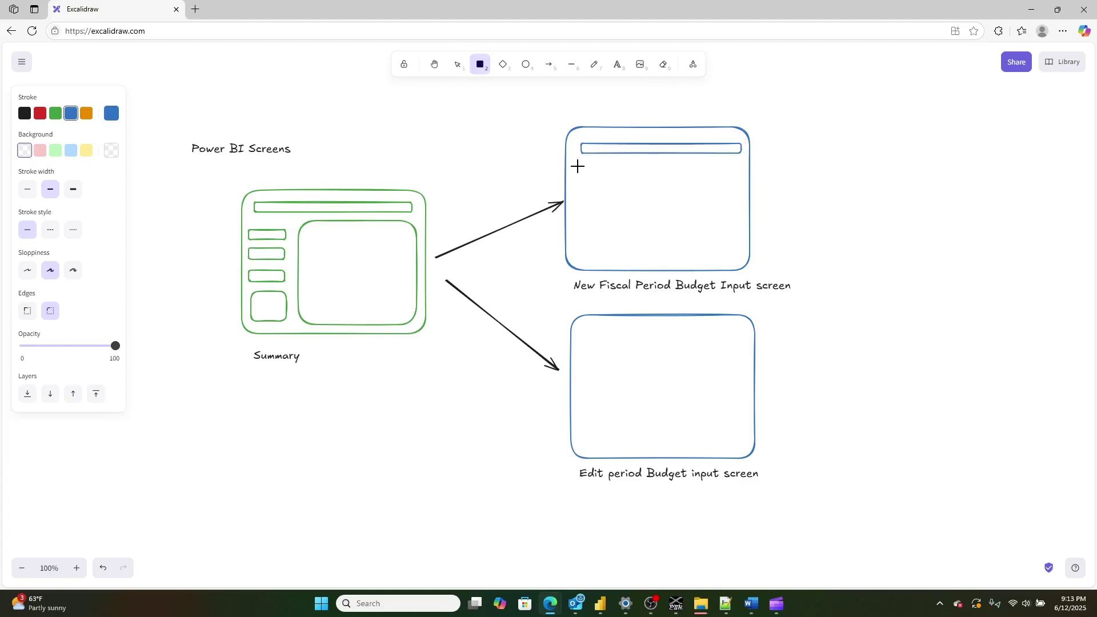
drag(572, 162, 689, 190)
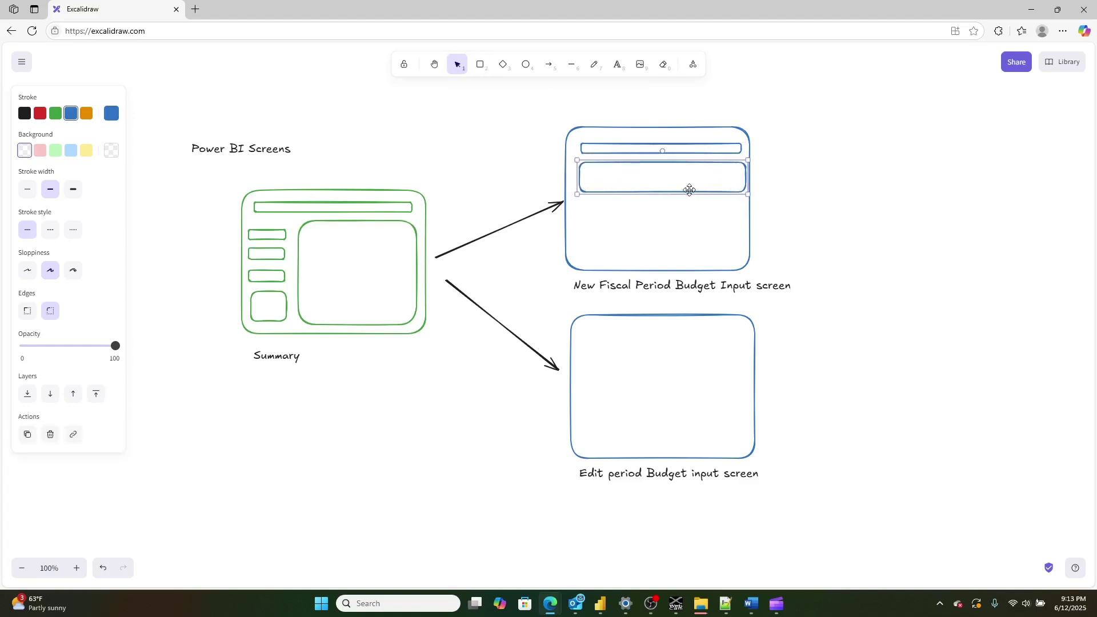
click(488, 70)
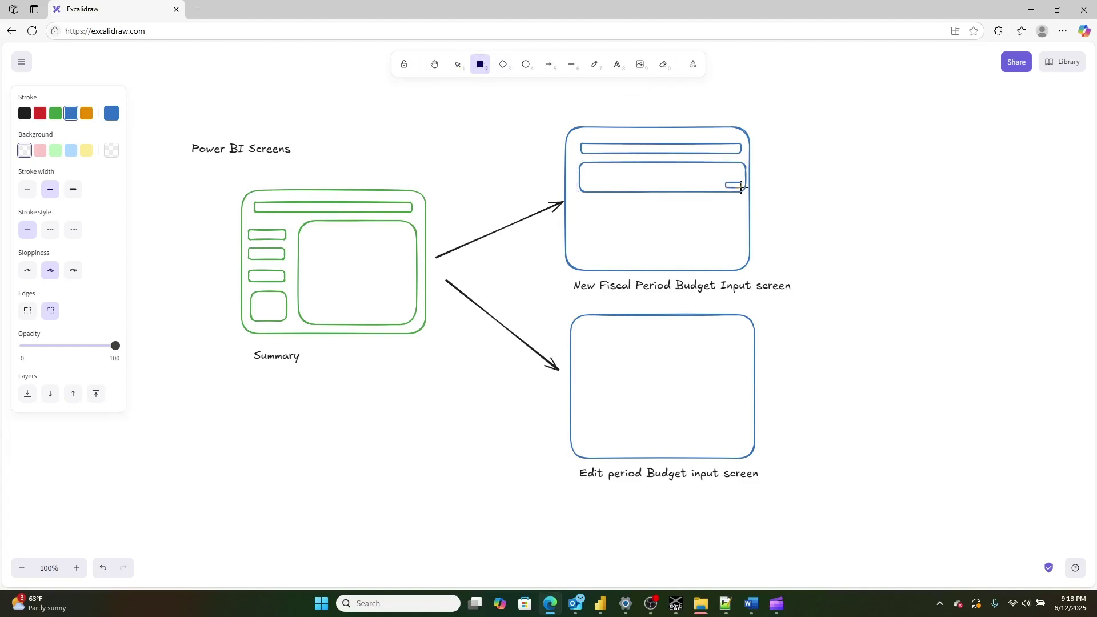
drag(741, 187, 741, 188)
click(879, 182)
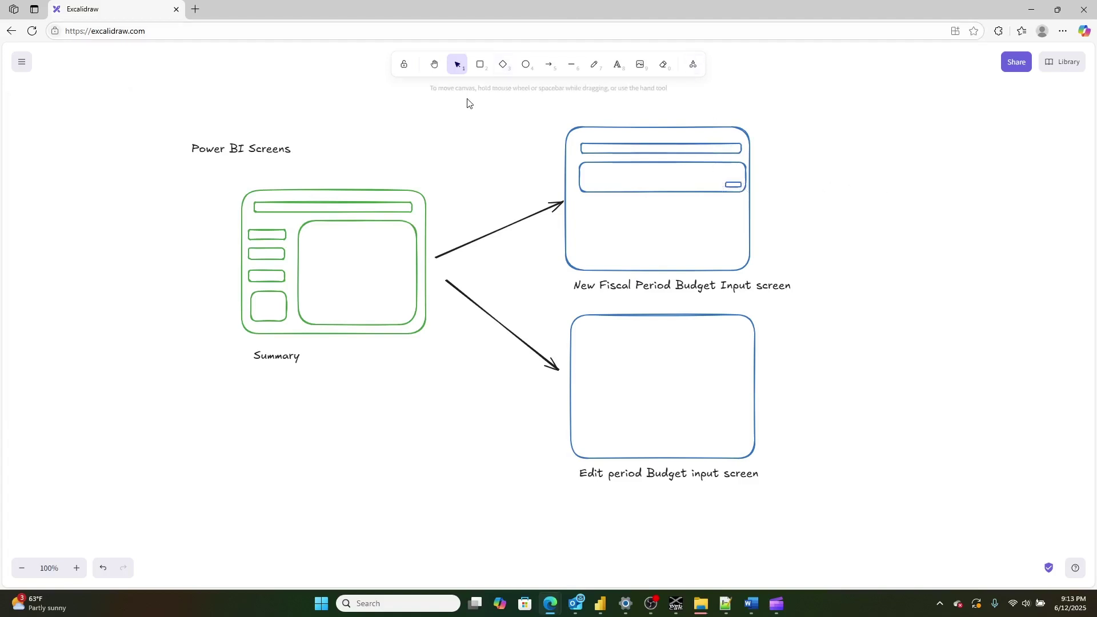
Draw a second, taller blue box in the lower part of the new fiscal period screen and fit it to the upper box's width
click(480, 66)
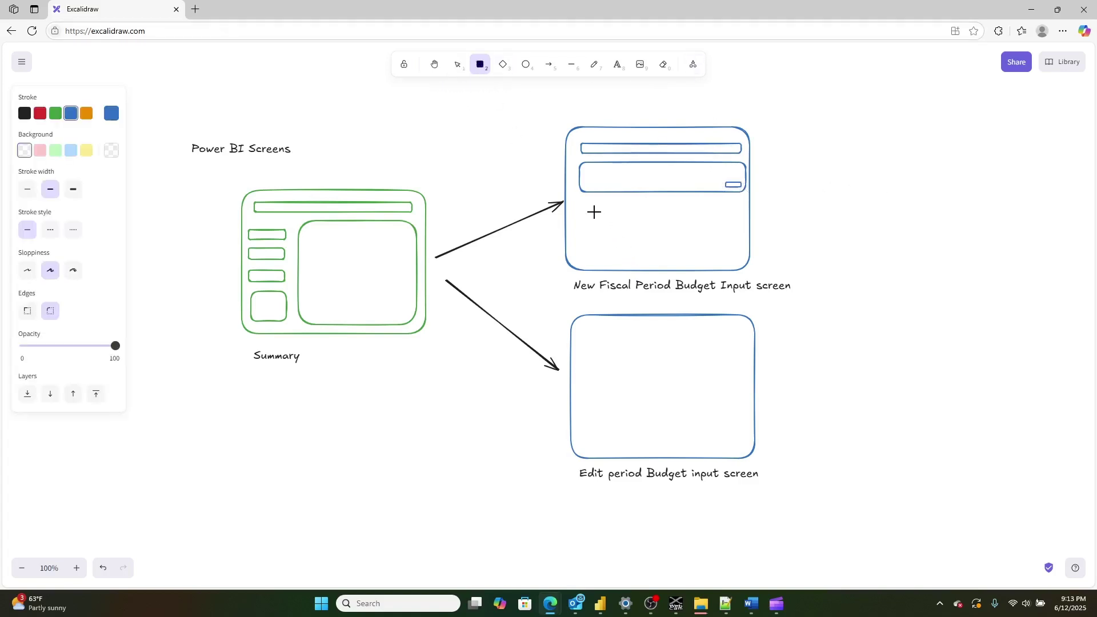
drag(594, 212, 735, 258)
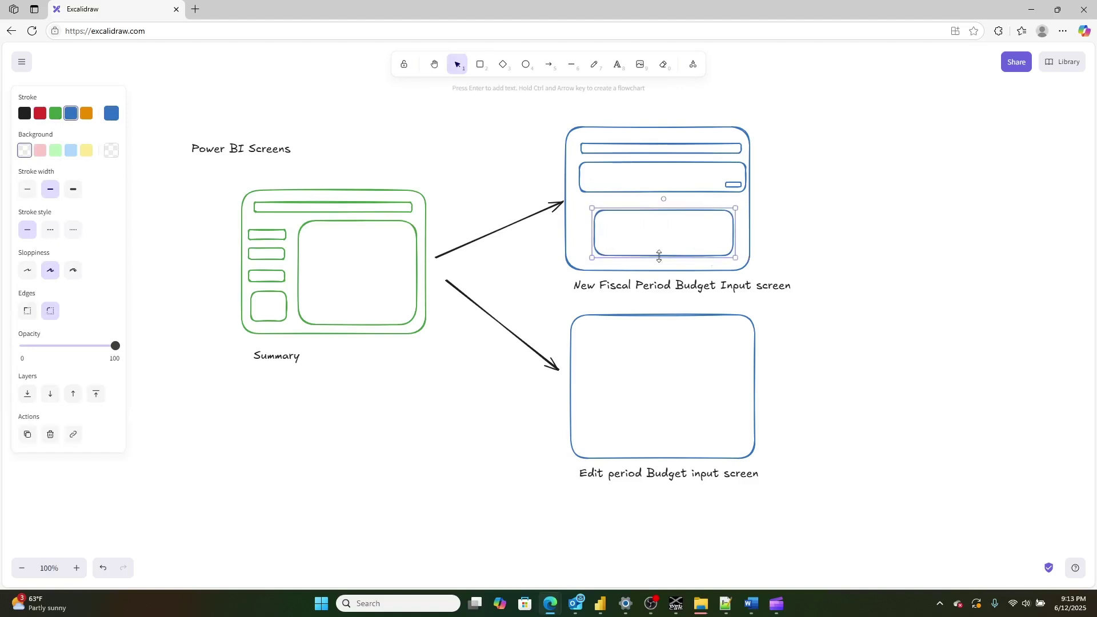
drag(592, 232, 576, 233)
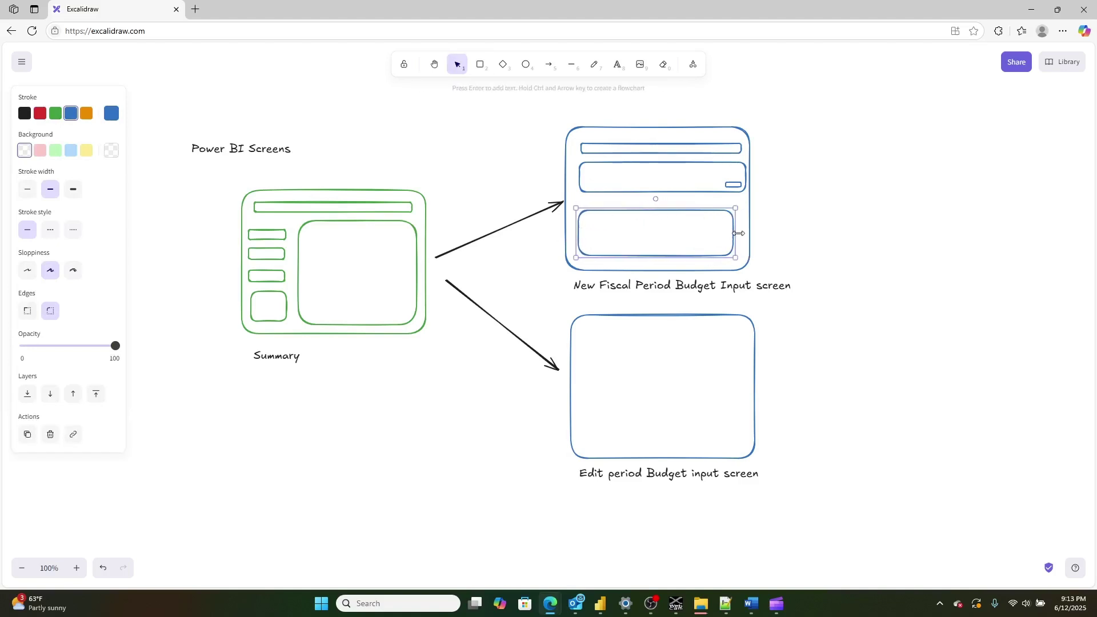
drag(739, 233, 748, 233)
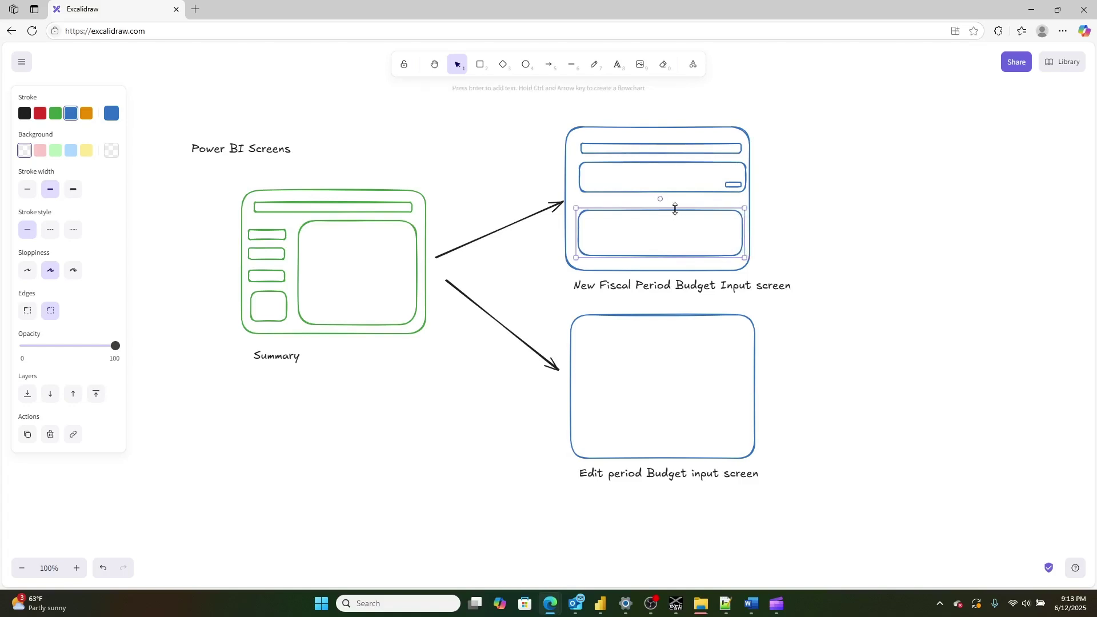
drag(675, 209, 694, 230)
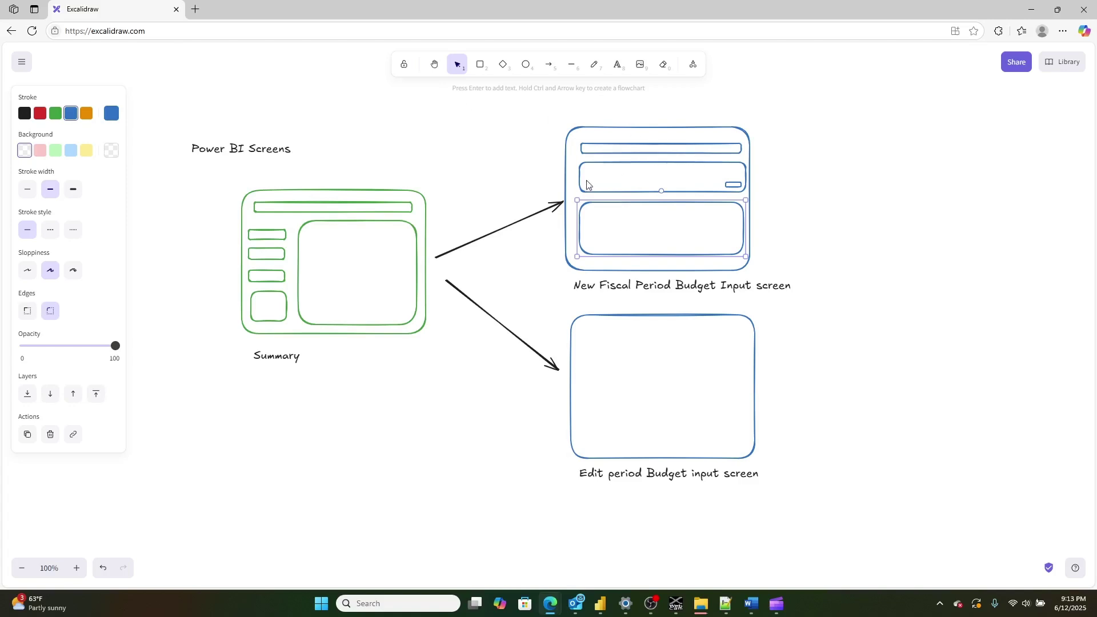
Draw a small field box inside the new fiscal period screen's upper wide box and copy it into a two-by-two grid
click(477, 66)
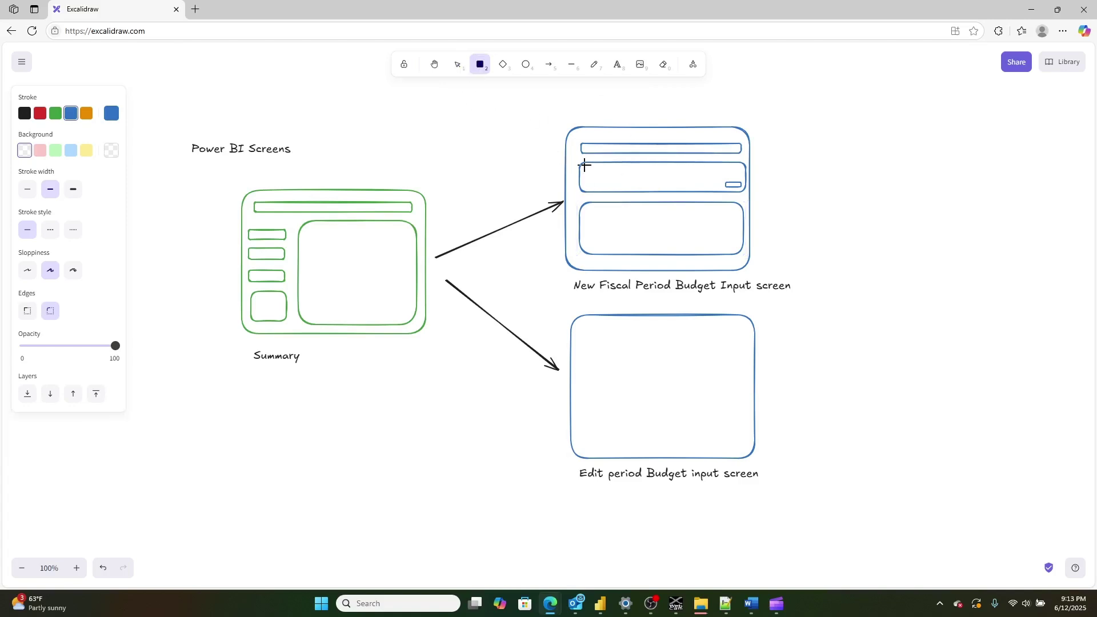
drag(586, 169, 620, 174)
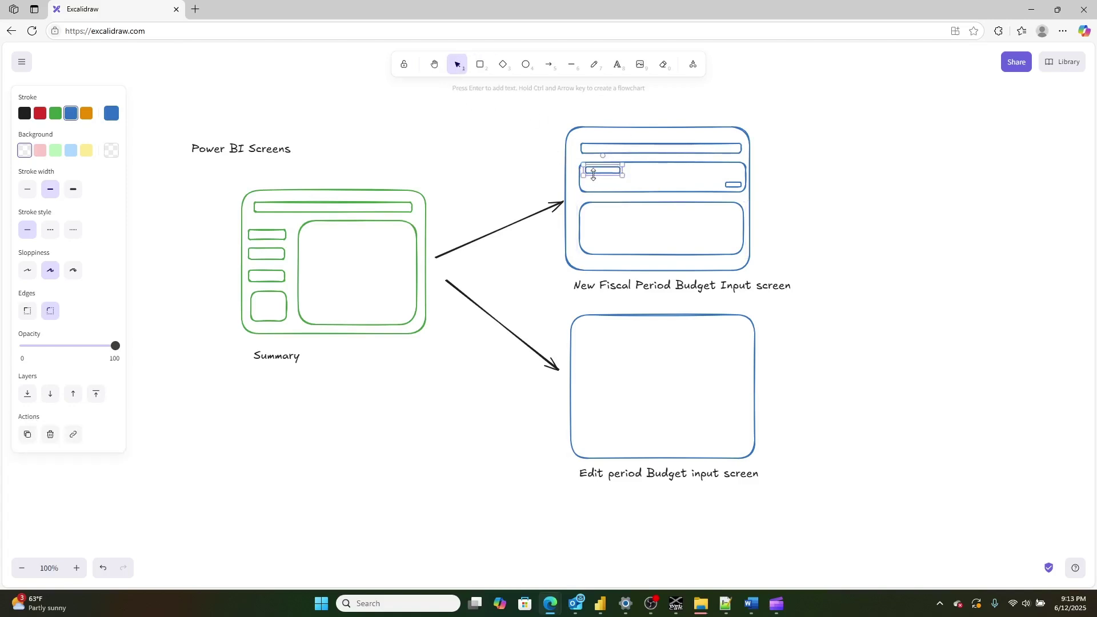
key(ctrl+c)
key(ctrl+v)
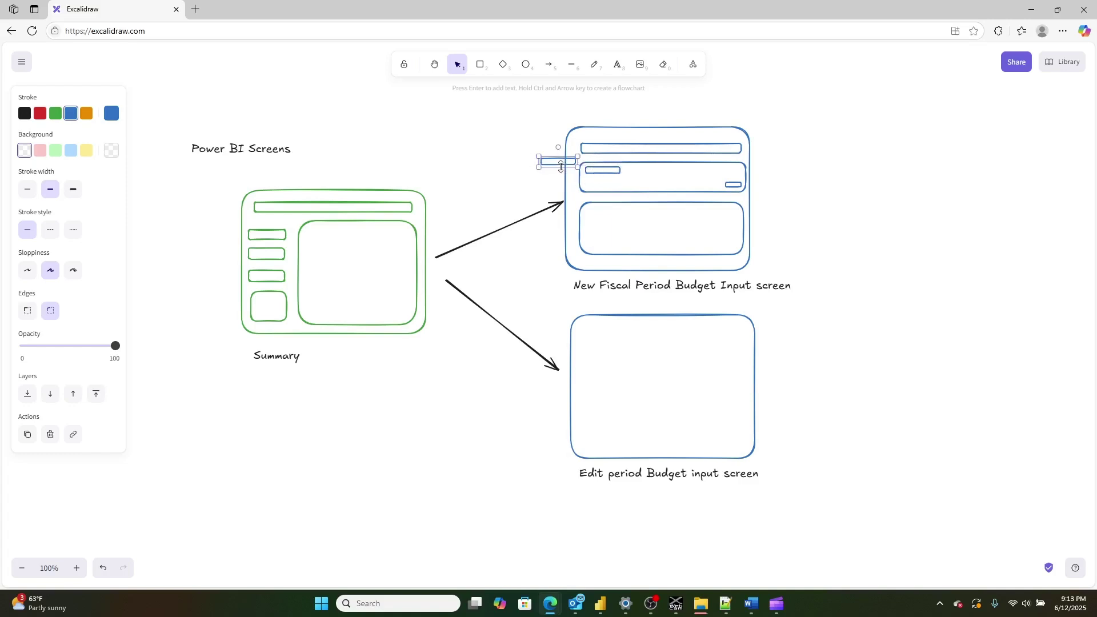
drag(559, 164, 612, 189)
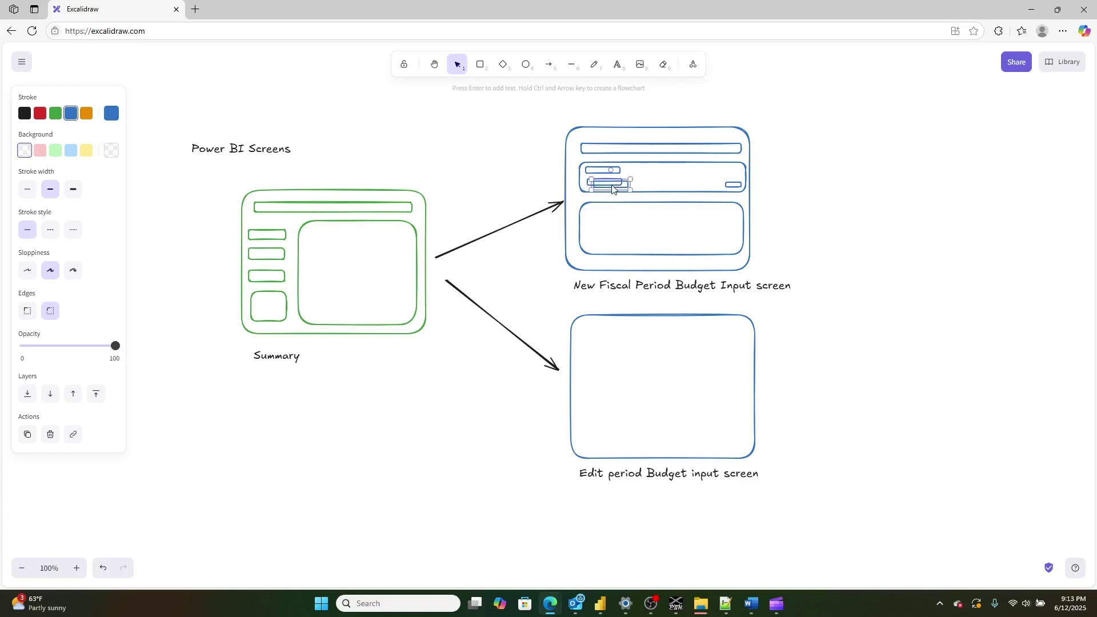
drag(620, 183, 659, 170)
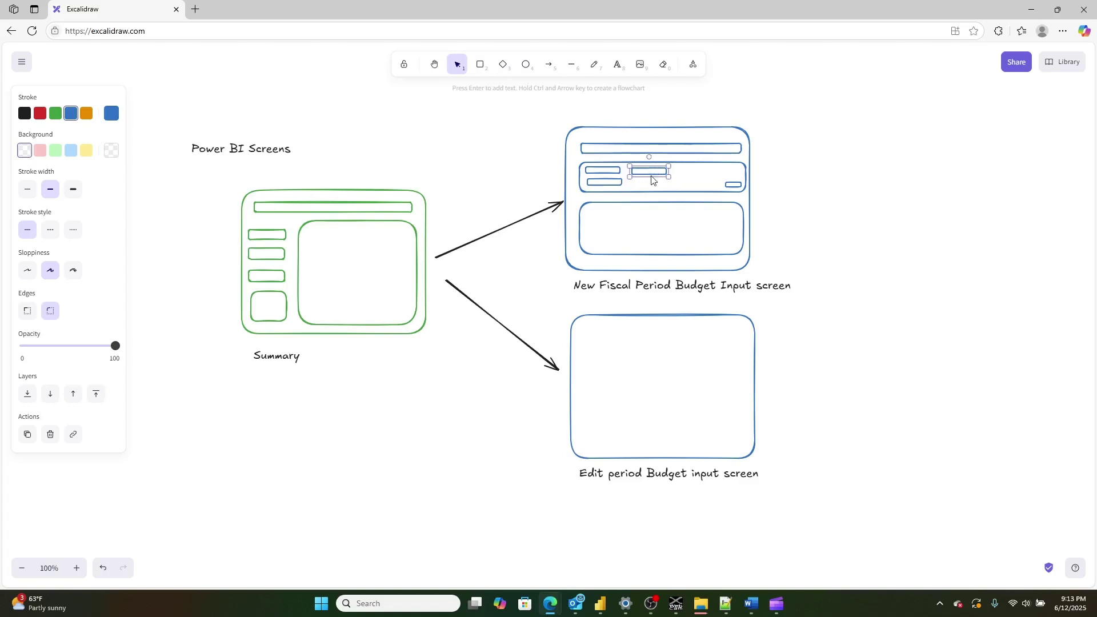
drag(651, 176, 658, 186)
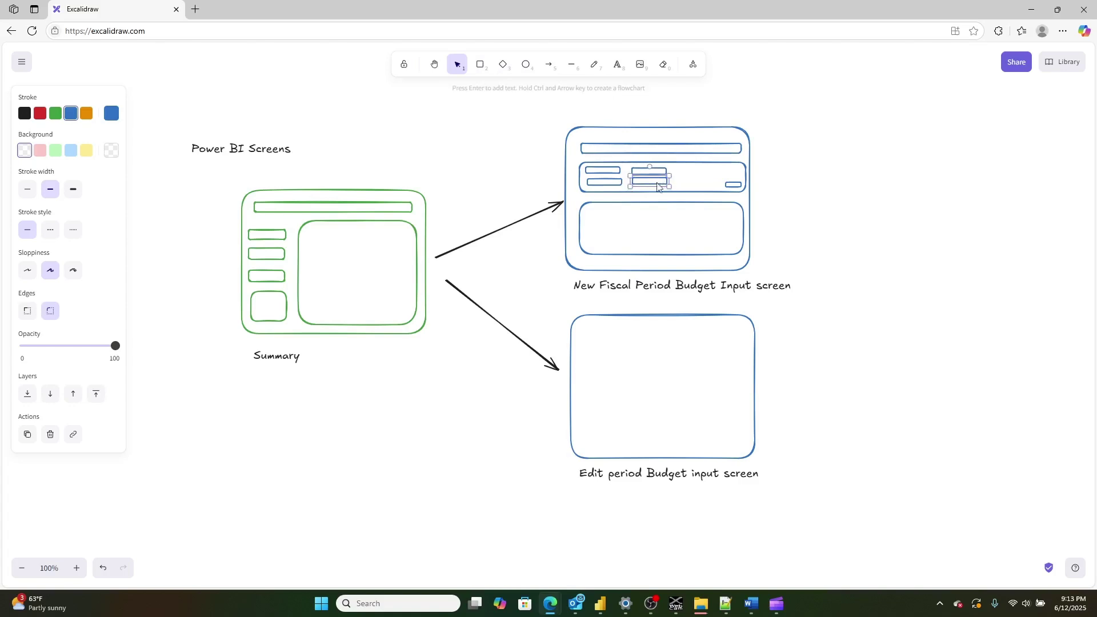
Copy the new fiscal period screen's header bar and place the copy across the top of the edit period screen
click(674, 152)
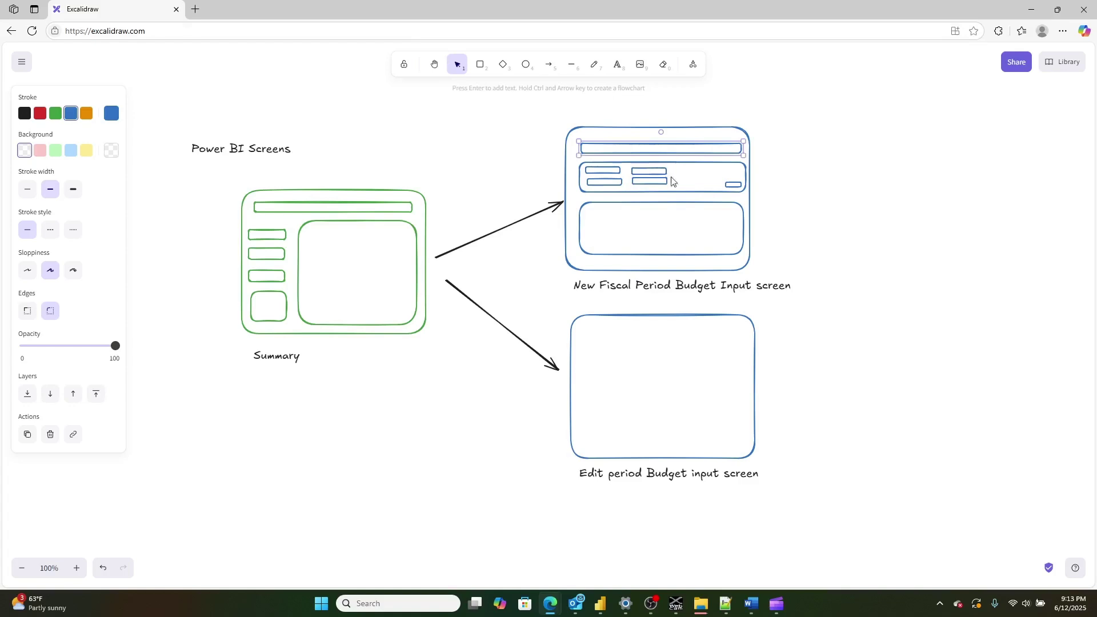
key(ctrl+c)
key(ctrl+v)
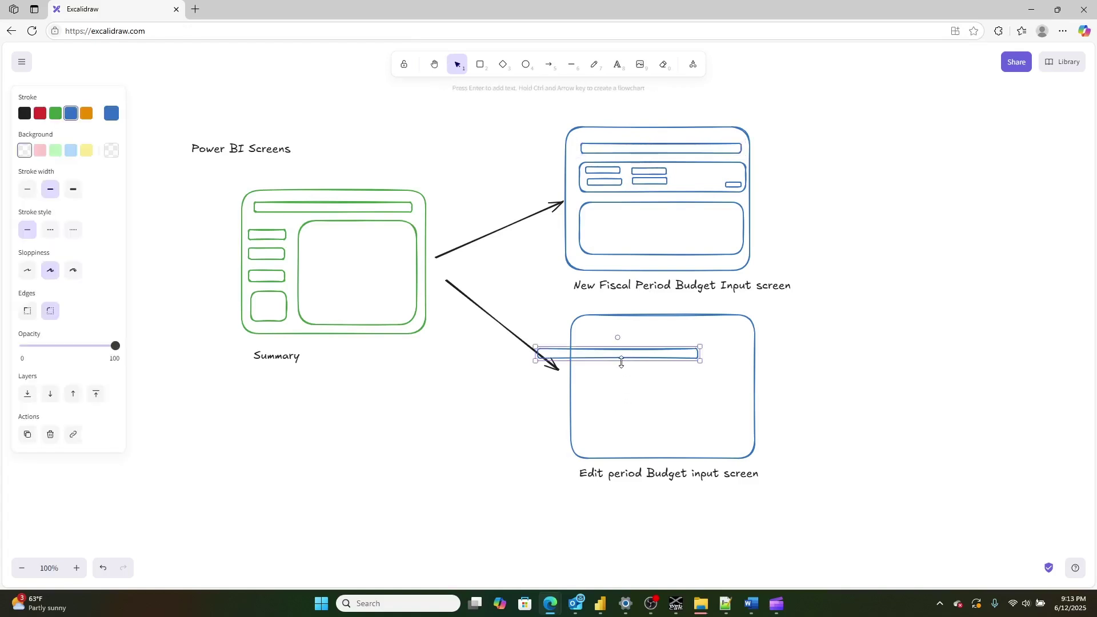
drag(624, 353, 669, 333)
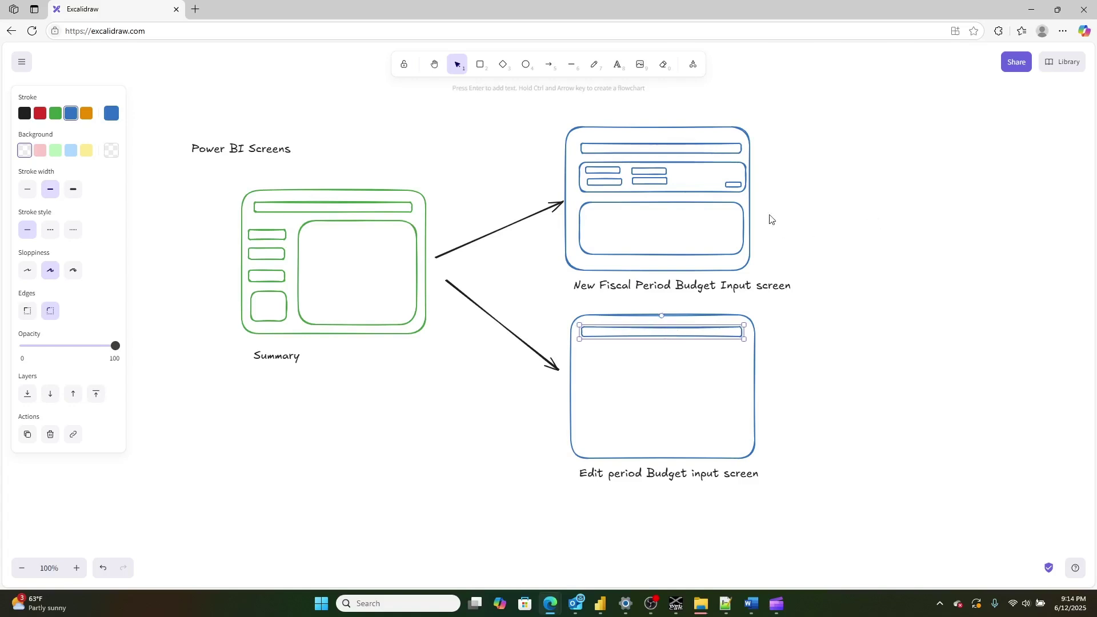
Draw a wide box beneath the edit period screen's header bar and a tiny square to the right of it
click(479, 67)
mouse_move(585, 356)
mouse_down()
mouse_move(622, 375)
mouse_move(746, 382)
mouse_move(683, 382)
mouse_up()
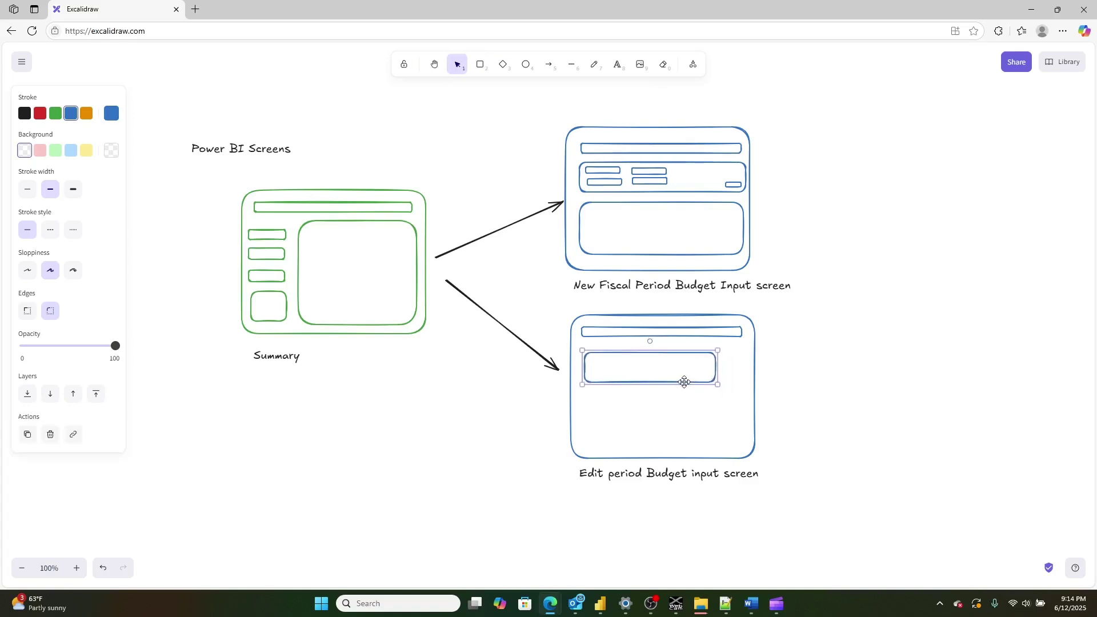
click(480, 65)
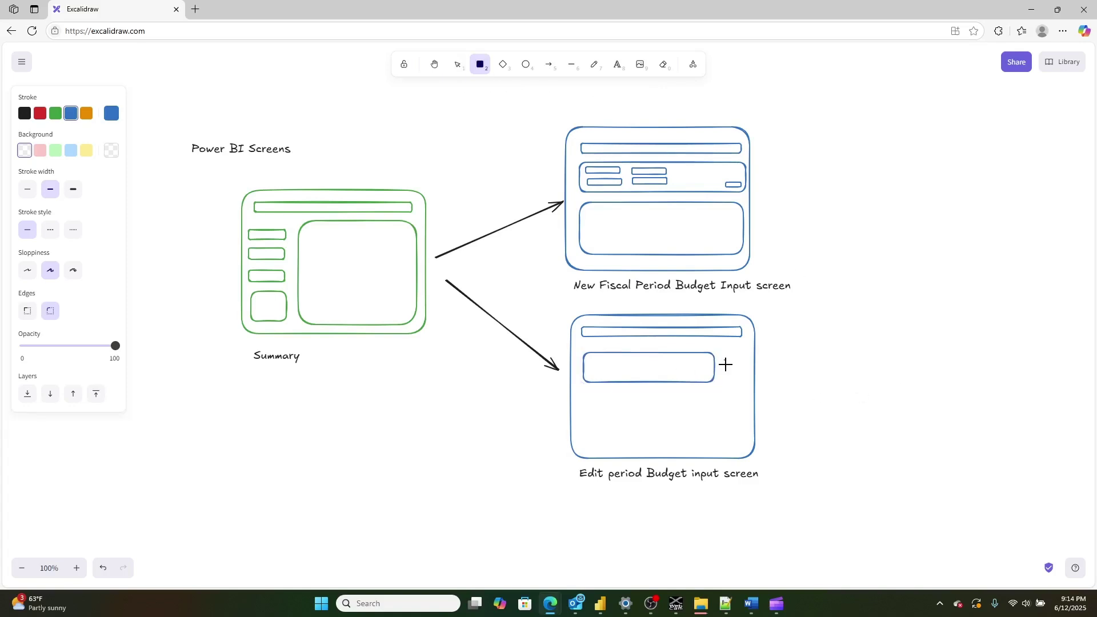
drag(724, 359, 738, 374)
drag(737, 374, 739, 376)
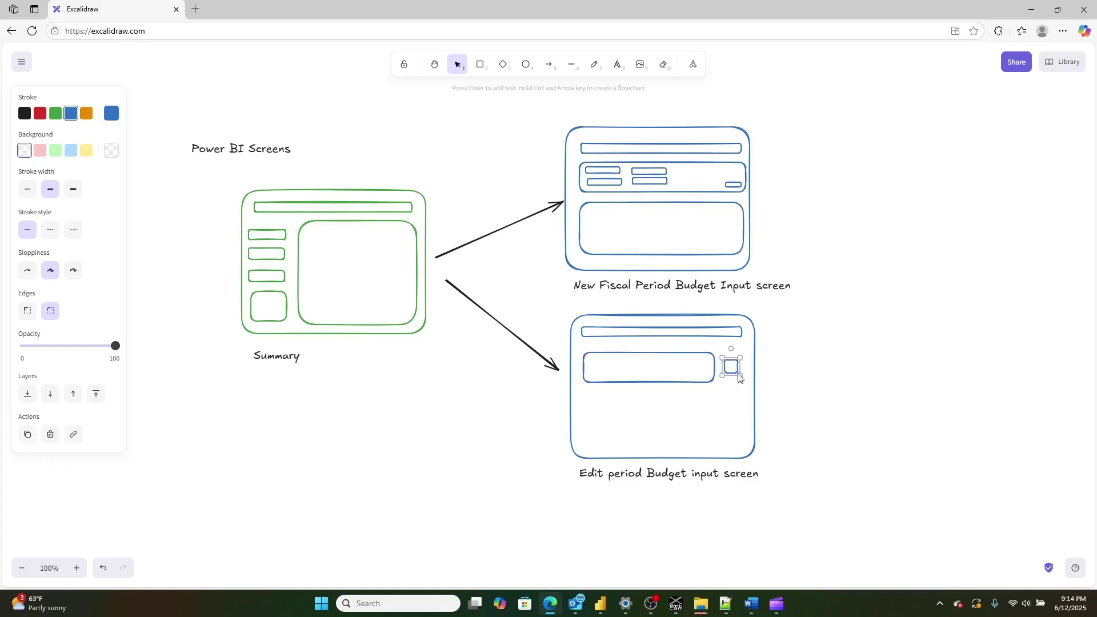
click(822, 360)
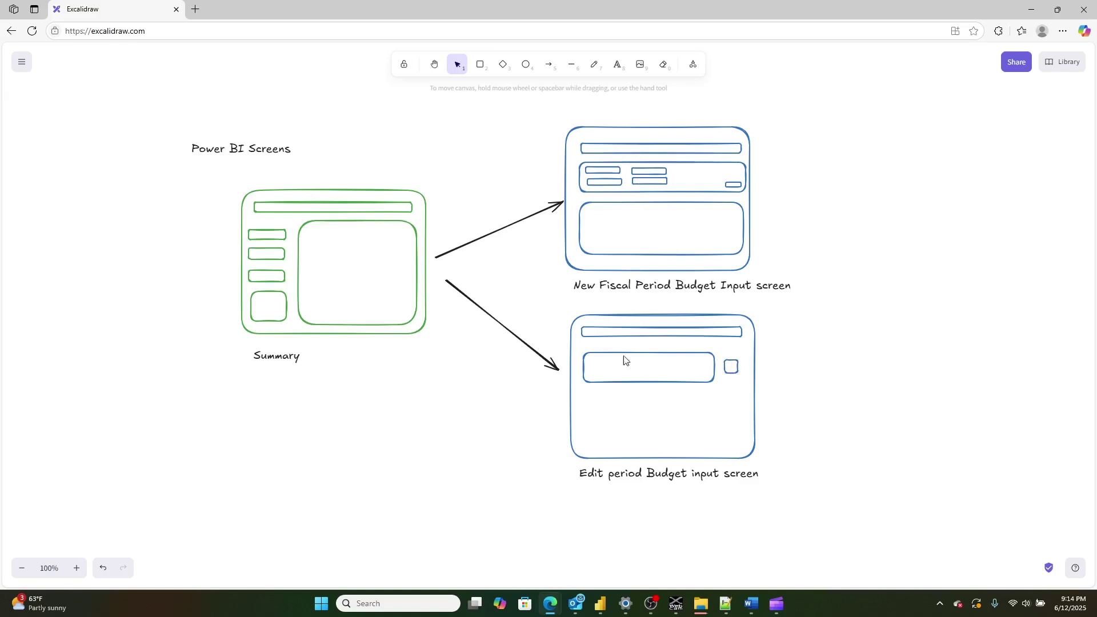
Place a wider, taller copy of the edit period screen's wide box below it, and draw a thin bar in the copy's upper-right corner
click(631, 387)
key(ctrl+c)
key(ctrl+v)
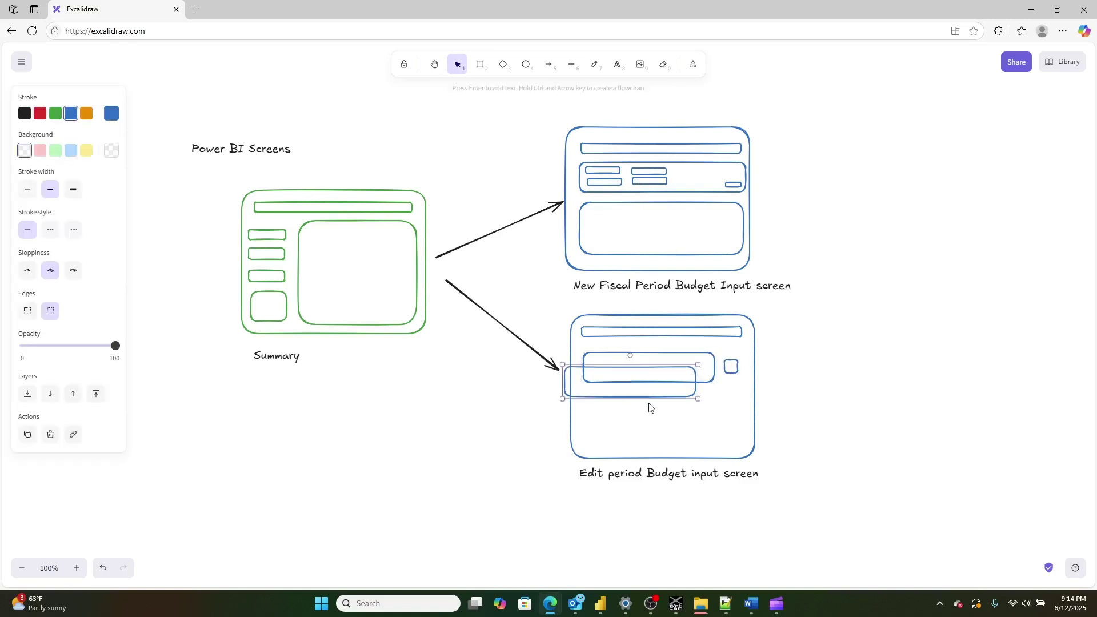
drag(649, 394, 741, 421)
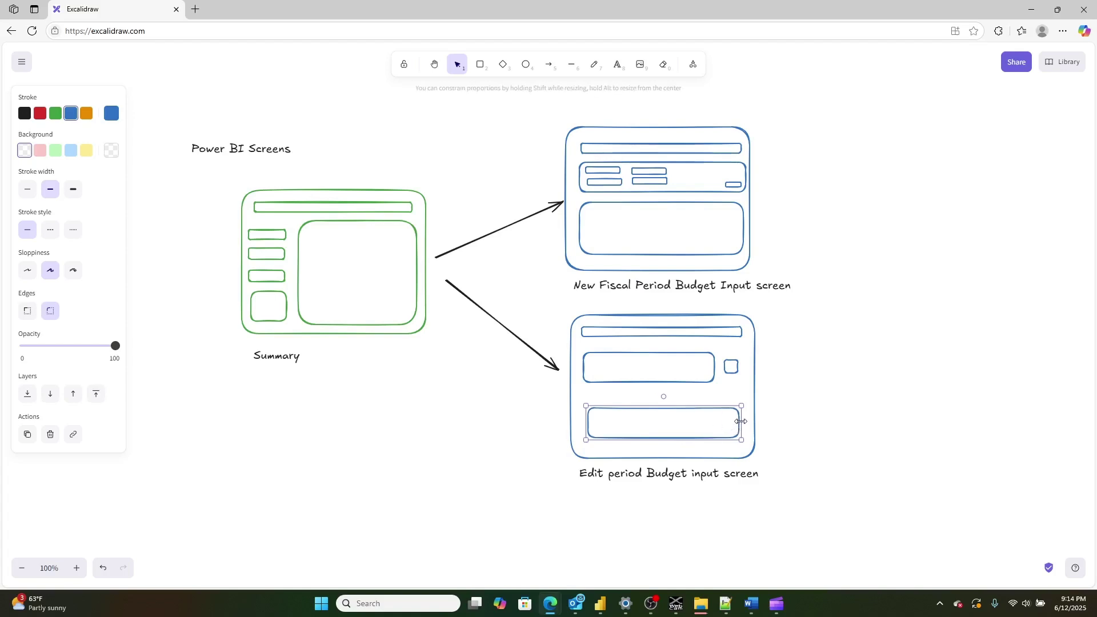
drag(659, 406, 661, 393)
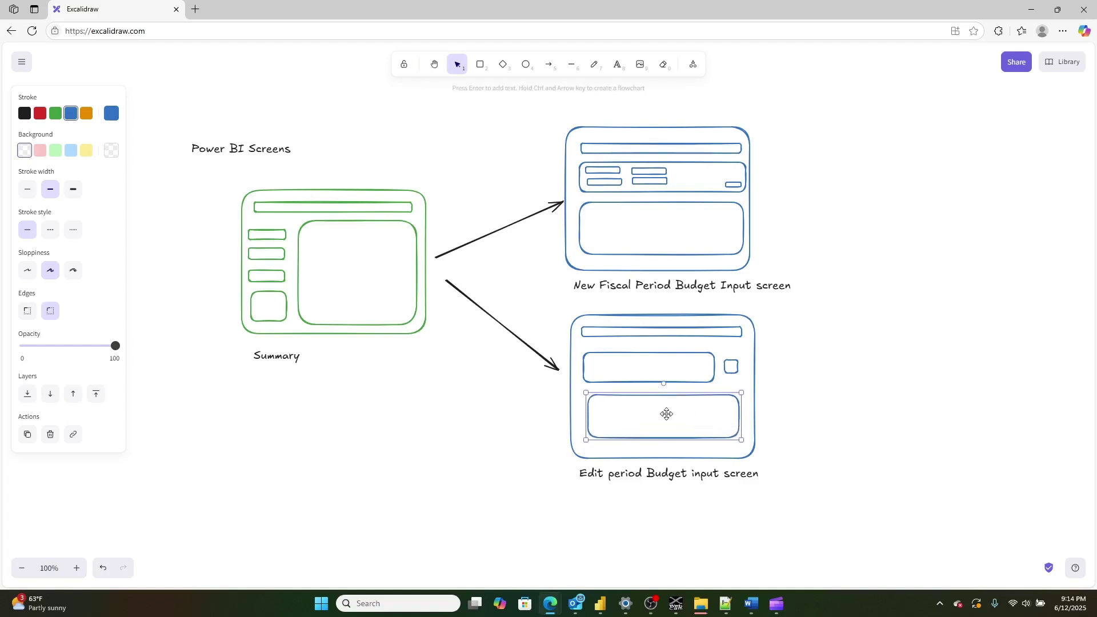
click(487, 72)
drag(685, 402, 727, 407)
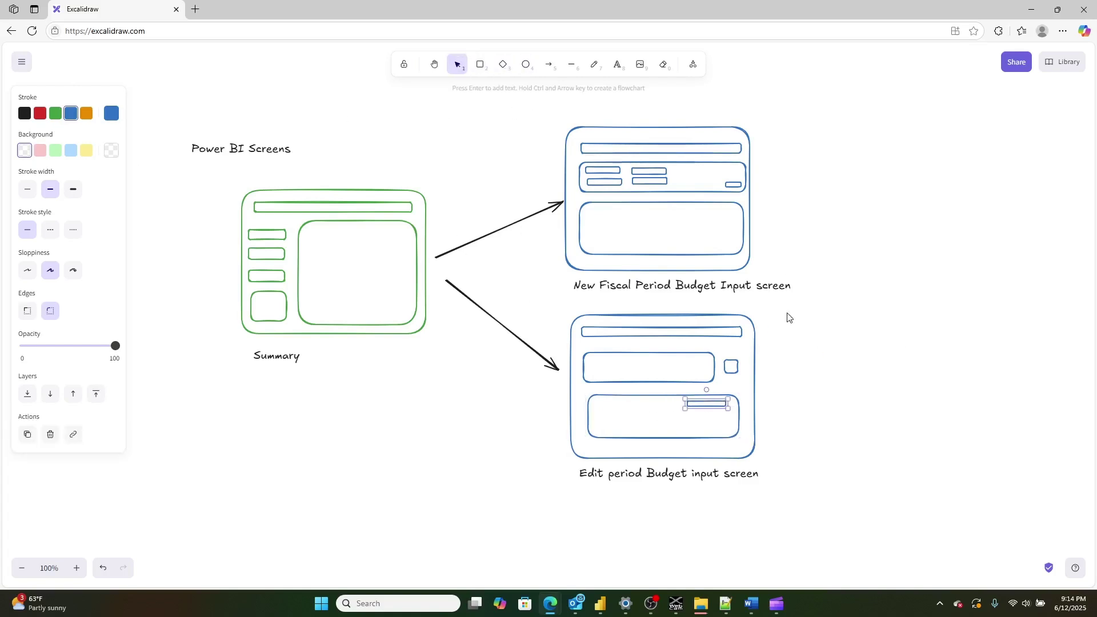
Copy the second column's two field boxes on the new fiscal period screen to form a third column
click(663, 184)
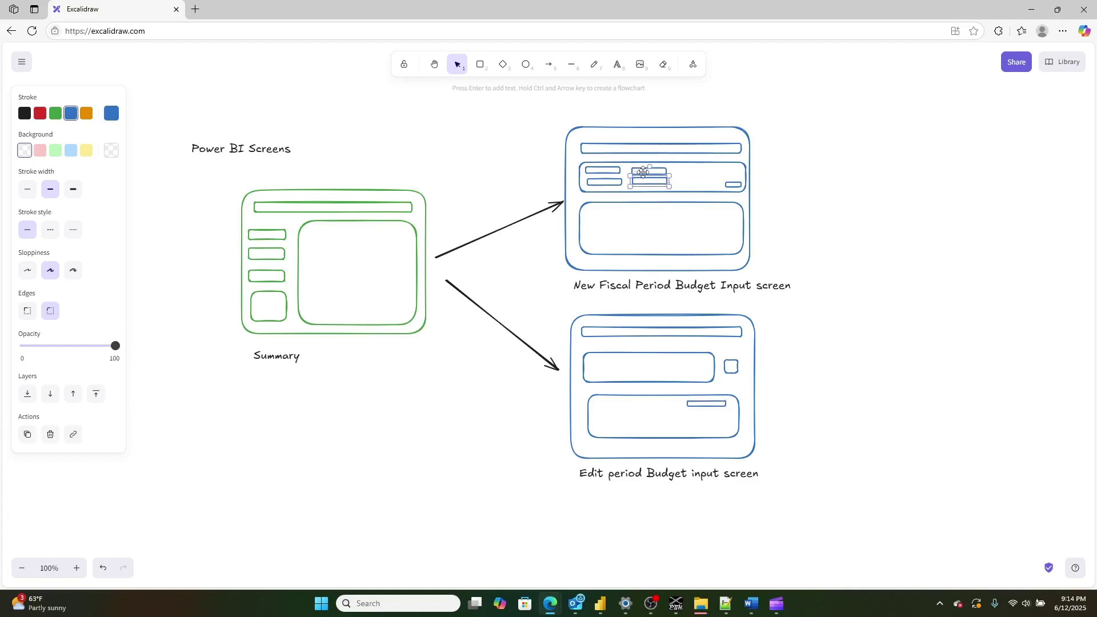
shift+click(643, 170)
key(ctrl+v)
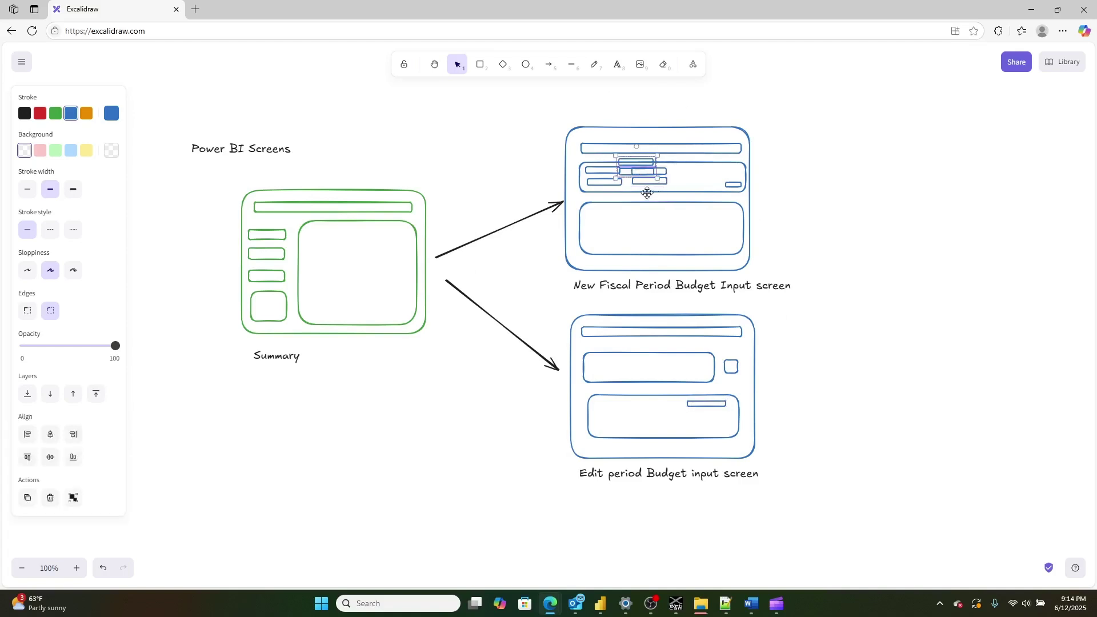
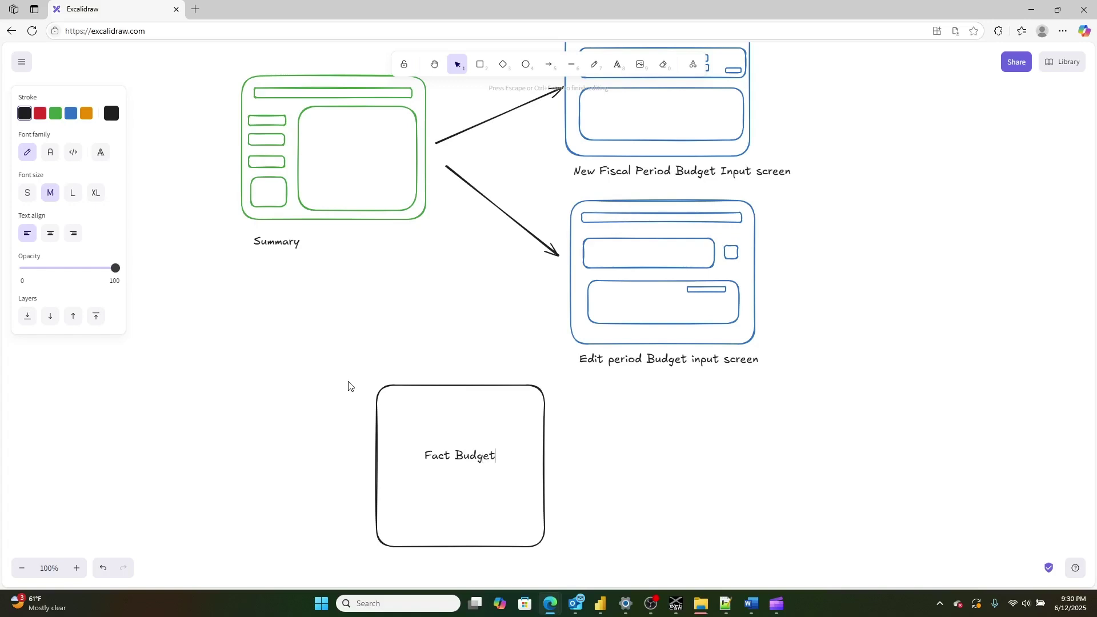
Move the Fact Budget label slightly down and left, and shrink its box vertically into a low rectangle around the label
click(483, 435)
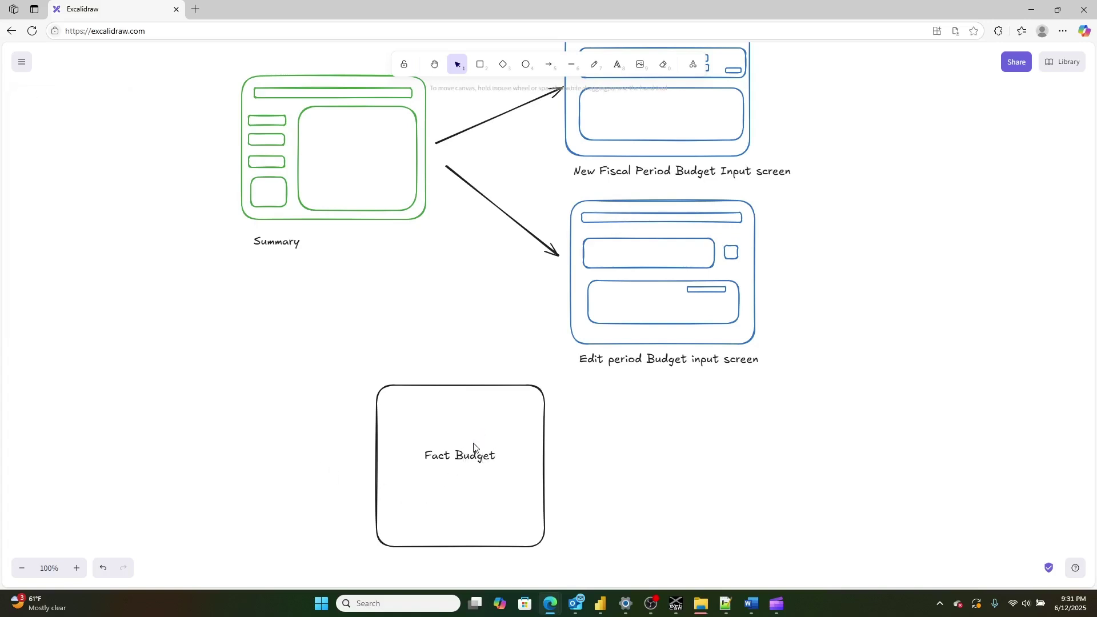
click(479, 455)
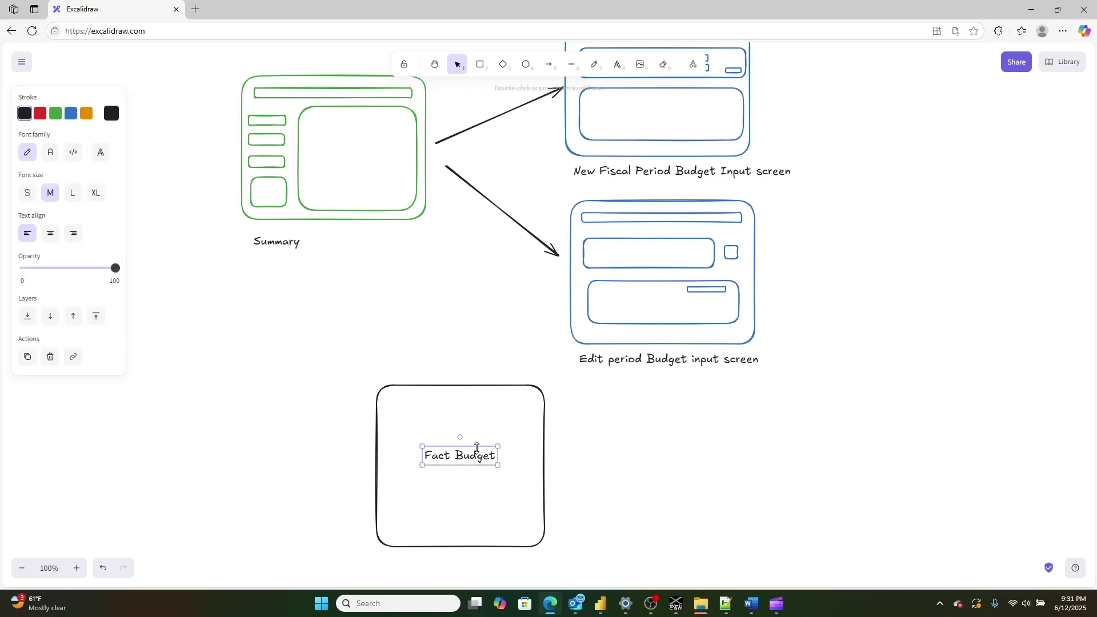
click(644, 514)
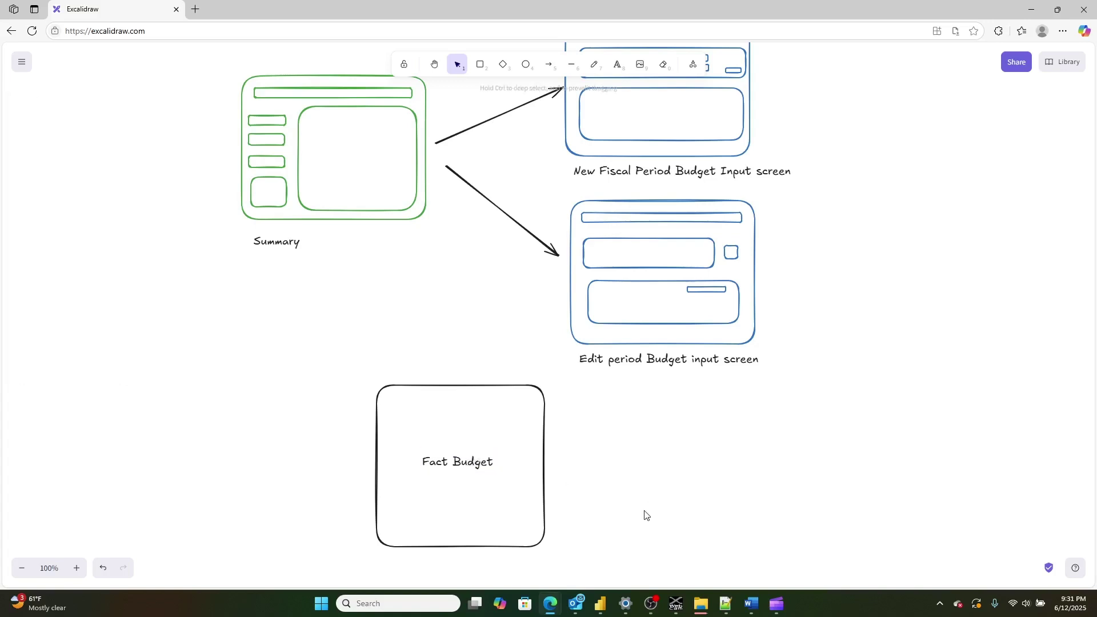
drag(601, 571, 278, 357)
click(558, 482)
click(545, 468)
drag(447, 547, 442, 486)
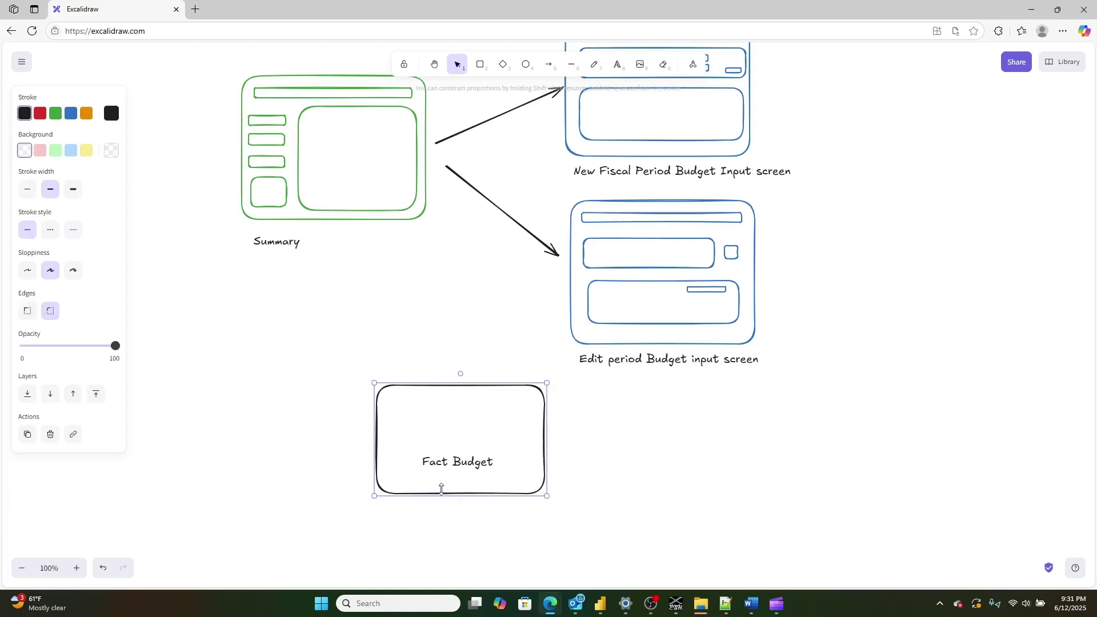
drag(451, 384, 454, 438)
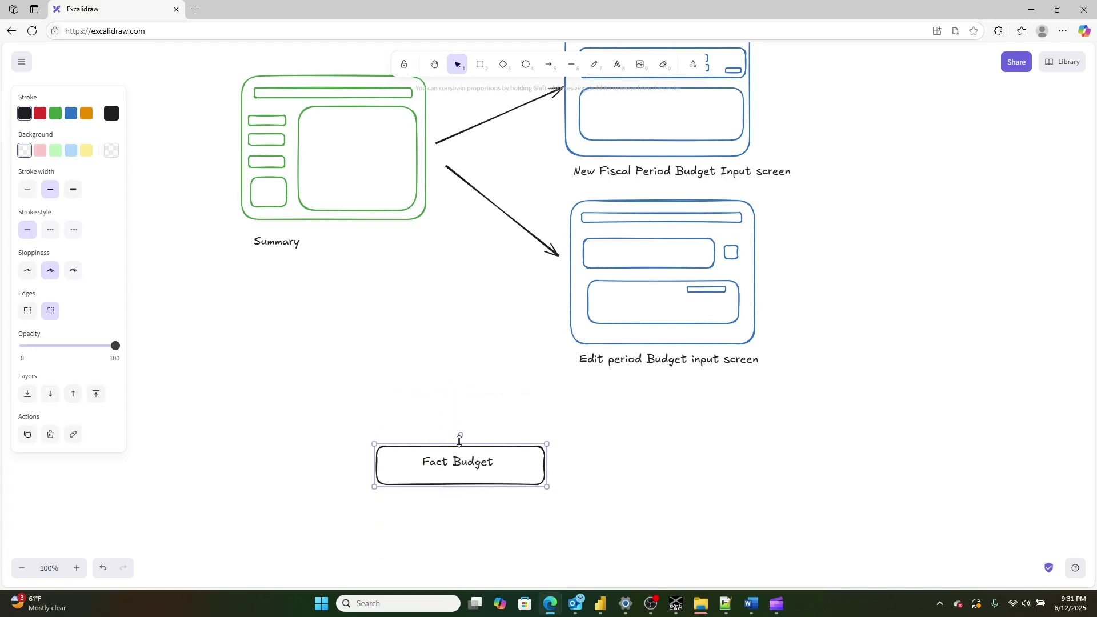
Move the Fact Budget box with its label down and right, and place a copy of both above and to its left
drag(631, 537, 303, 423)
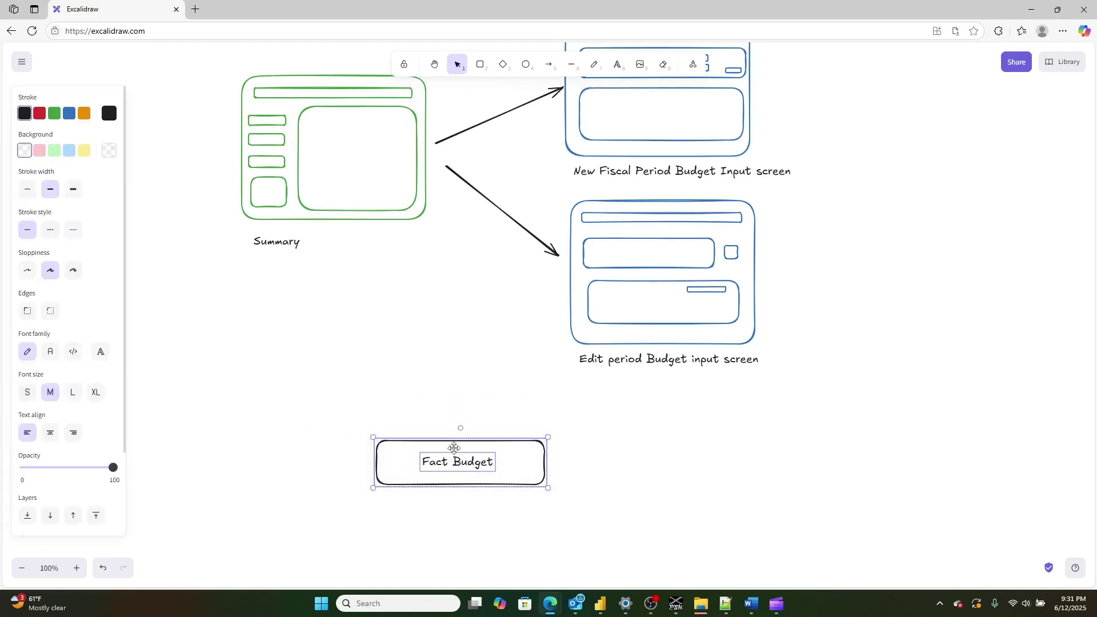
scroll(465, 408, down, 2)
drag(475, 364, 525, 420)
click(396, 350)
drag(644, 474, 373, 358)
key(ctrl+c)
key(ctrl+v)
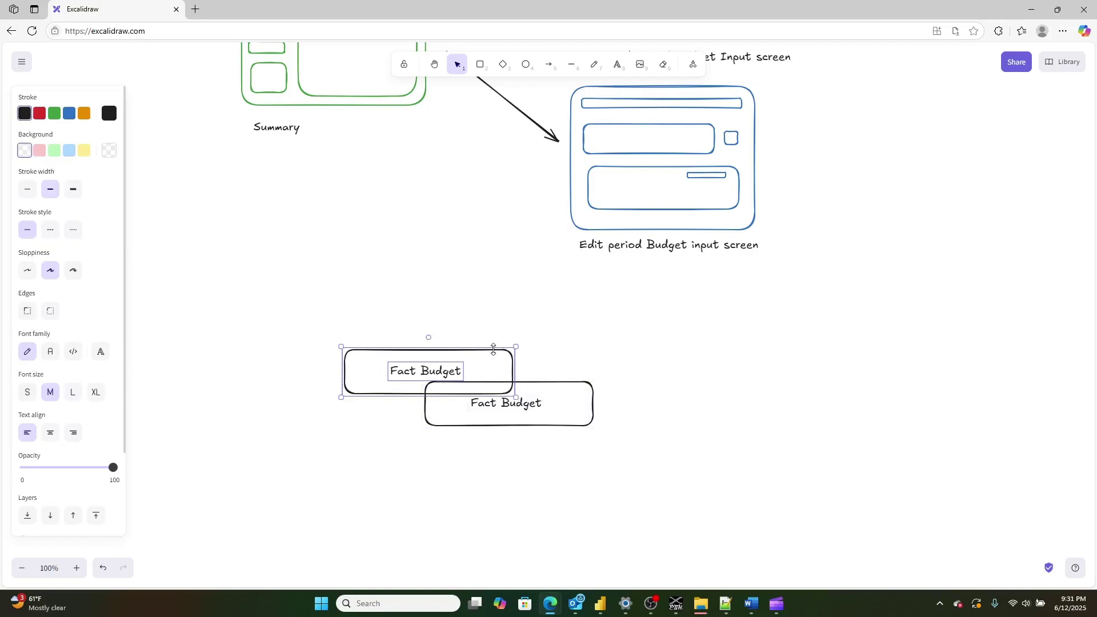
drag(500, 356, 377, 308)
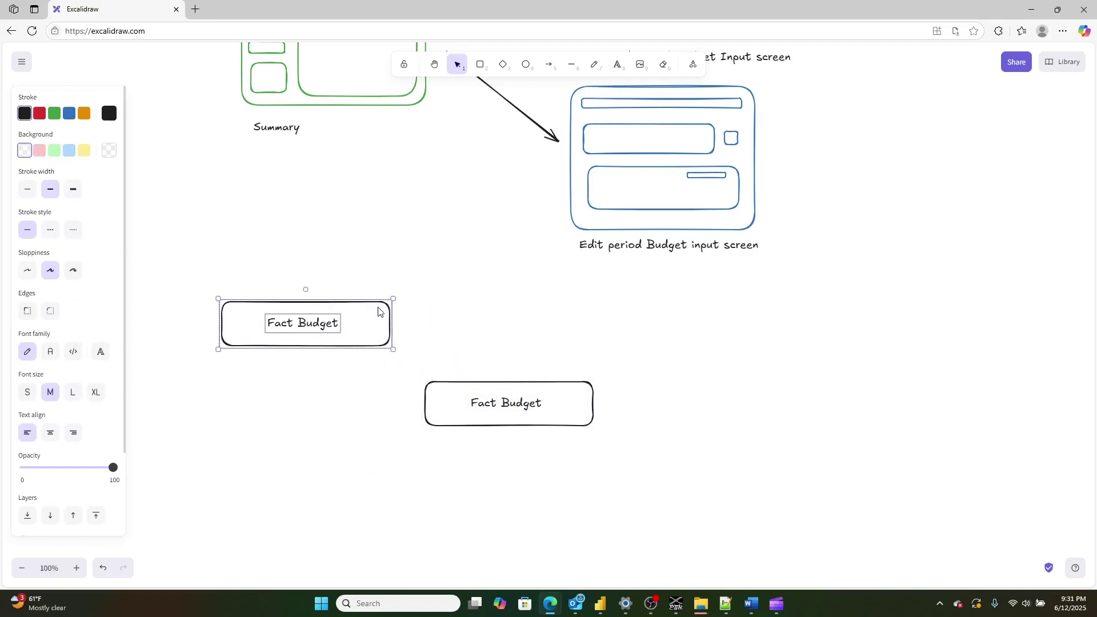
Relabel the copied box as "Department" and centre the label inside it
double_click(294, 323)
key(BackSpace)
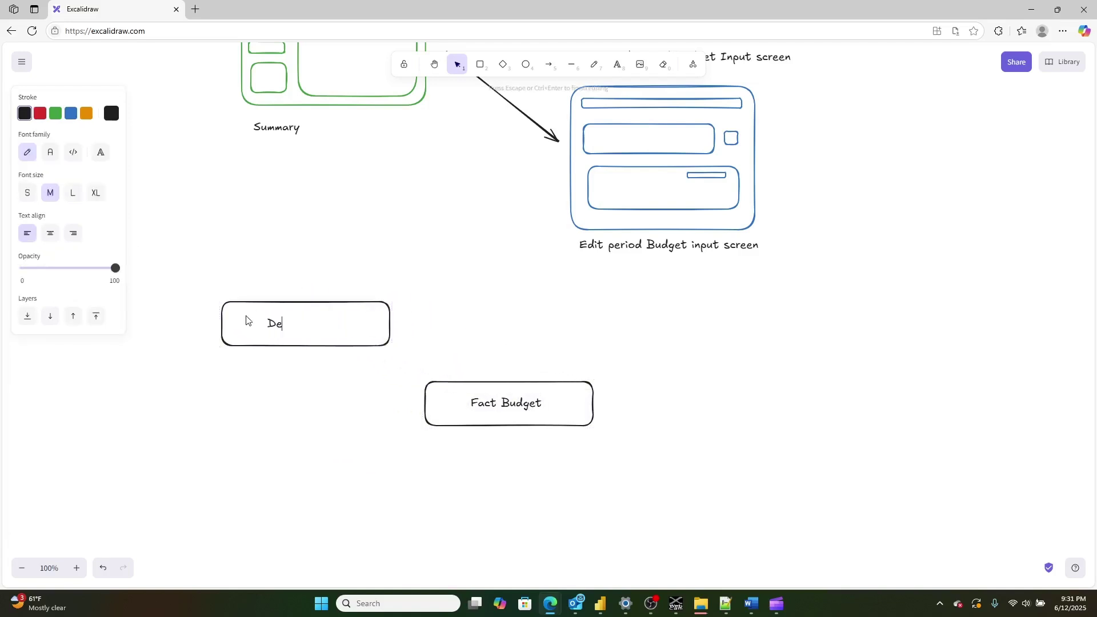
click(494, 309)
click(293, 326)
drag(295, 330, 306, 328)
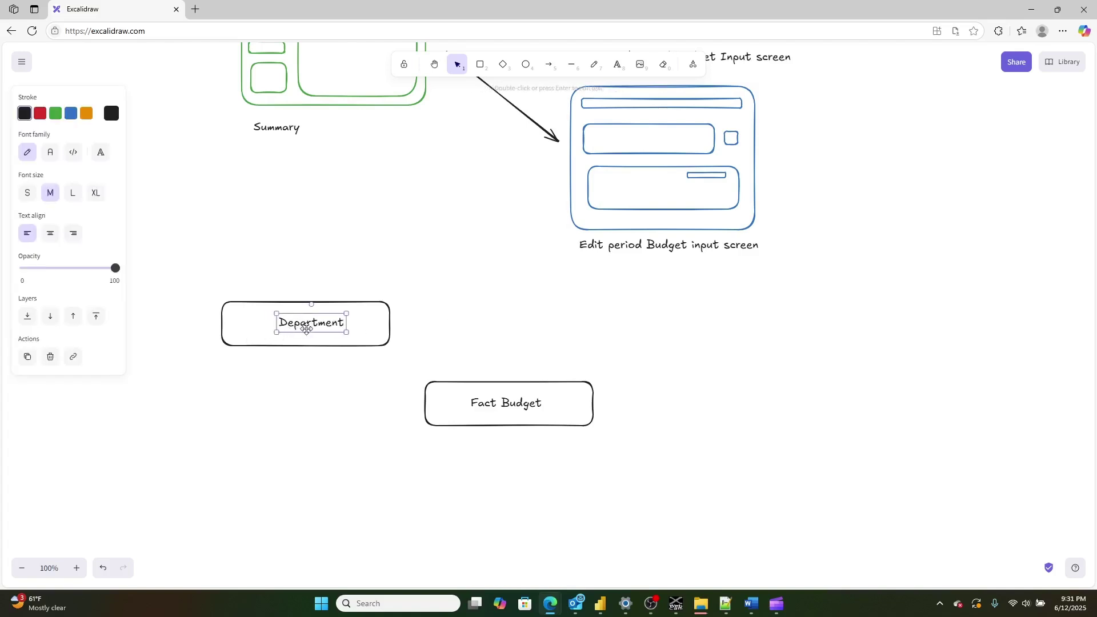
Place a copy of the Fact Budget box with its label to its right and relabel the copy "Edits Chan"
drag(639, 476, 703, 429)
key(ctrl+c)
key(ctrl+v)
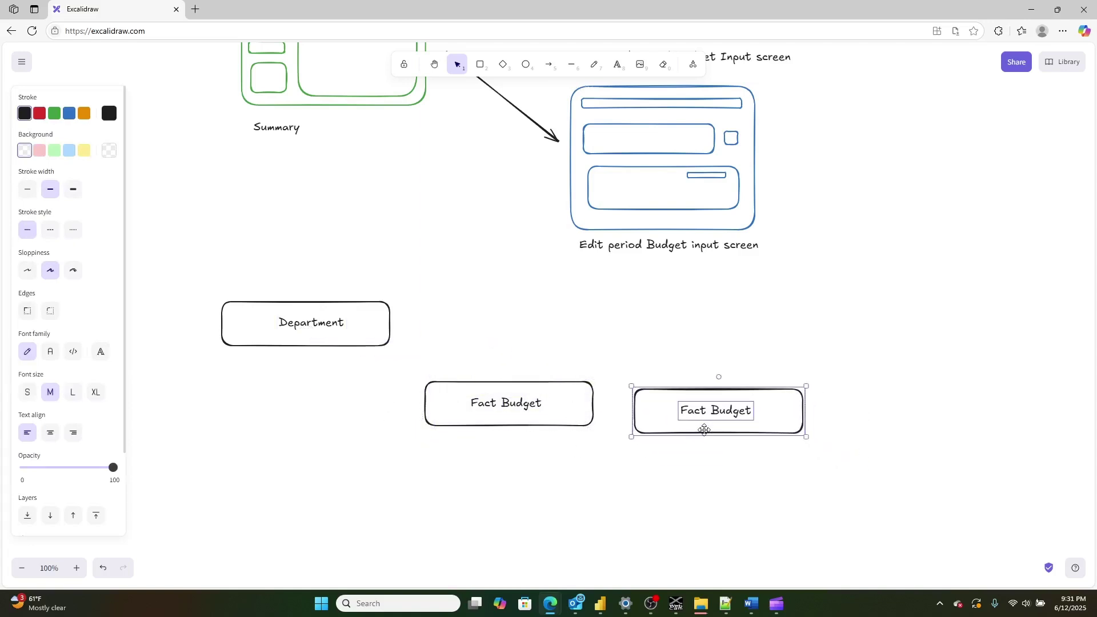
double_click(731, 409)
text(Edits Chan)
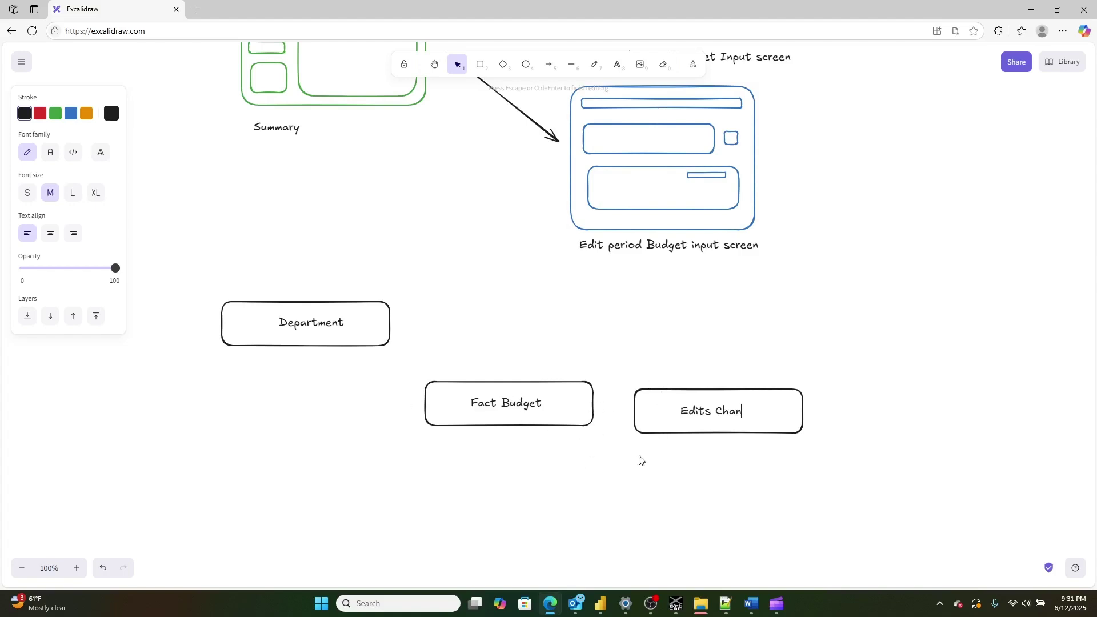
Delete the "Edits Chan" box together with its label
scroll(639, 460, up, 1)
scroll(586, 216, up, 3)
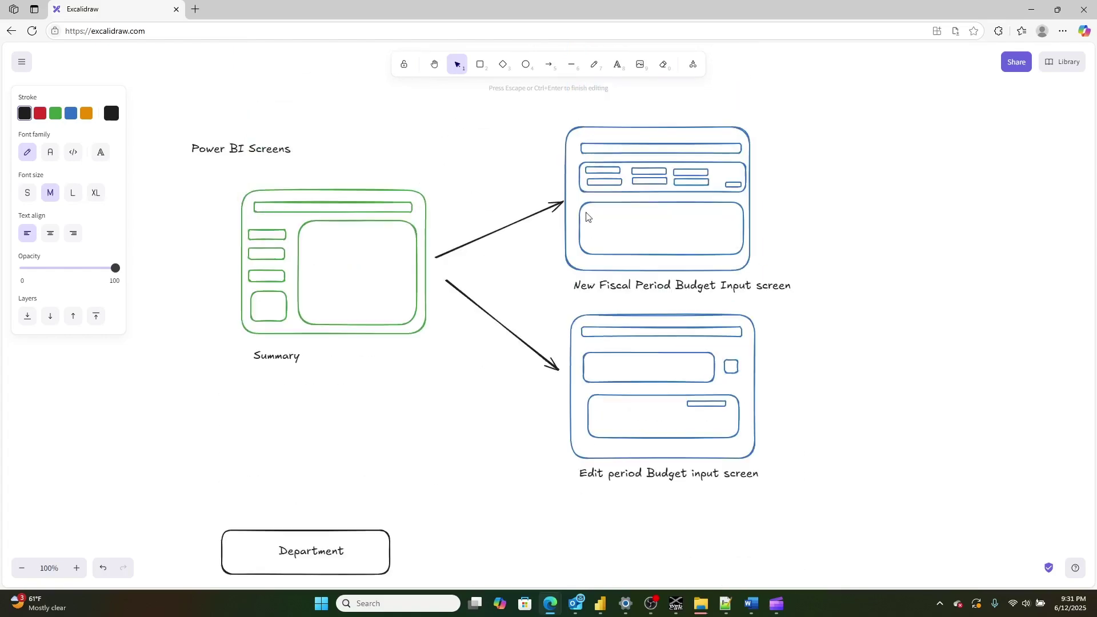
scroll(734, 228, down, 3)
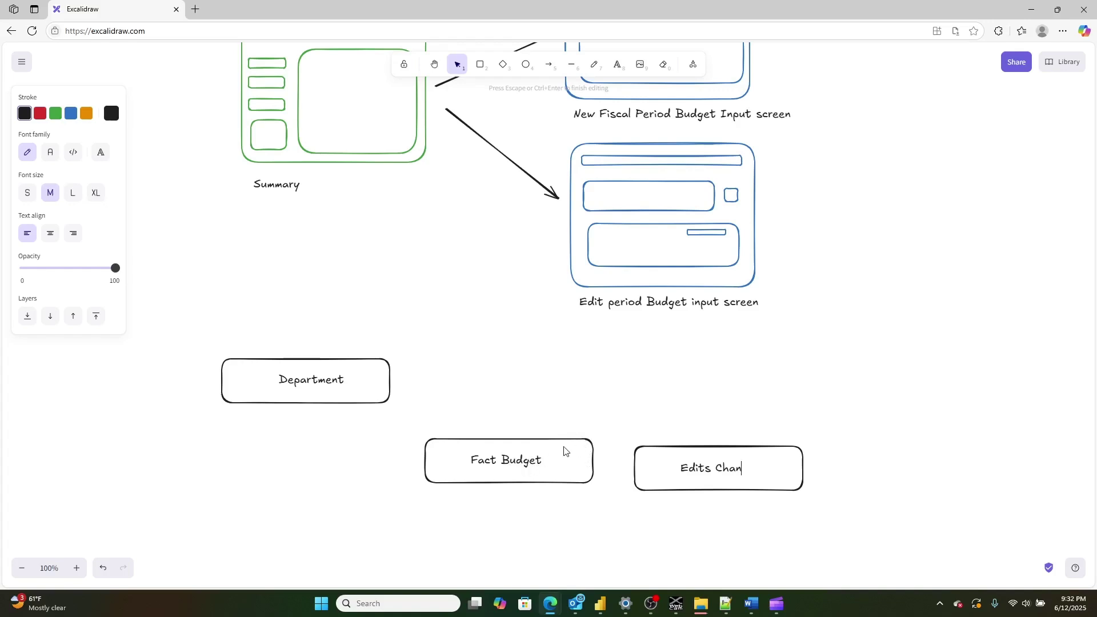
drag(620, 407, 920, 535)
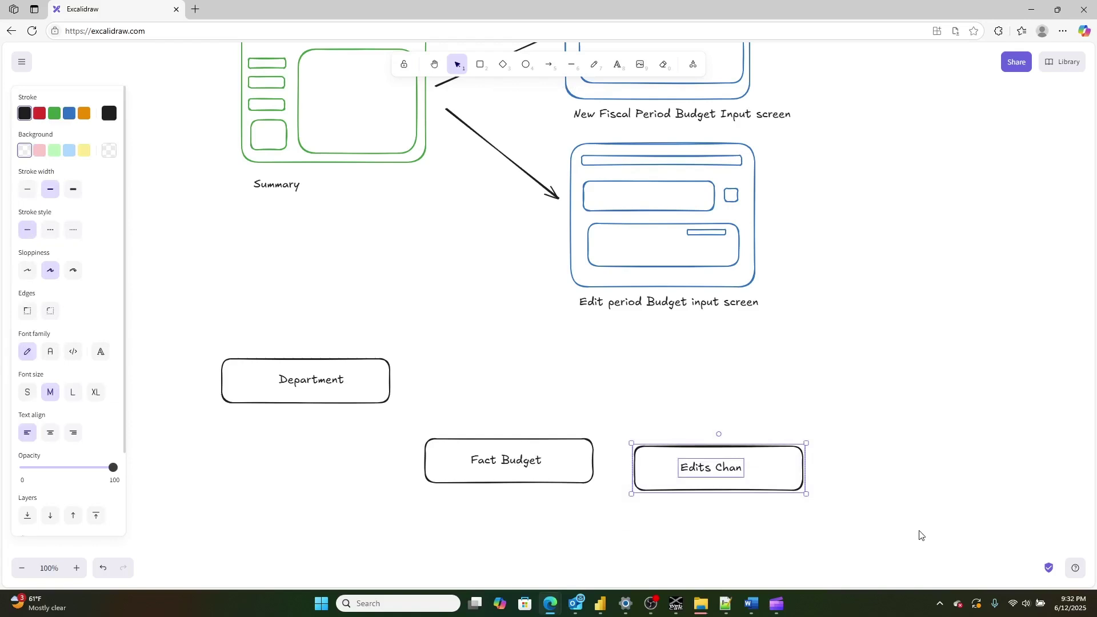
key(Delete)
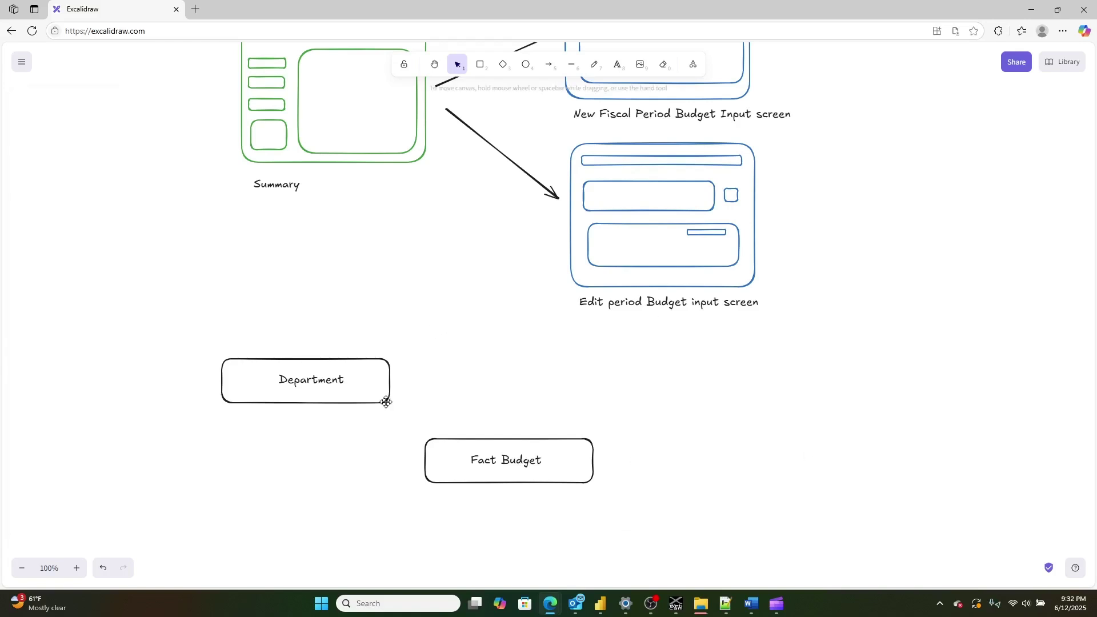
Shift the Department label slightly left within its box
click(336, 378)
drag(325, 386, 315, 384)
click(407, 424)
Place a copy of the Department box with its label above and to the right of Fact Budget, and relabel it "Fiscal Calendar"
drag(407, 424, 159, 343)
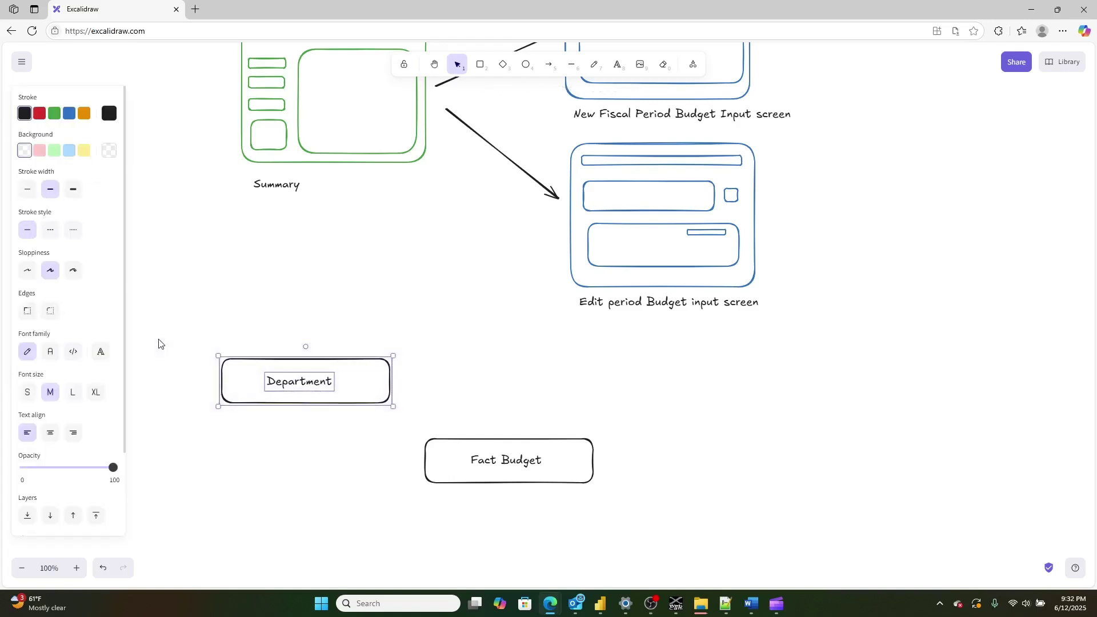
alt+drag(380, 403, 798, 406)
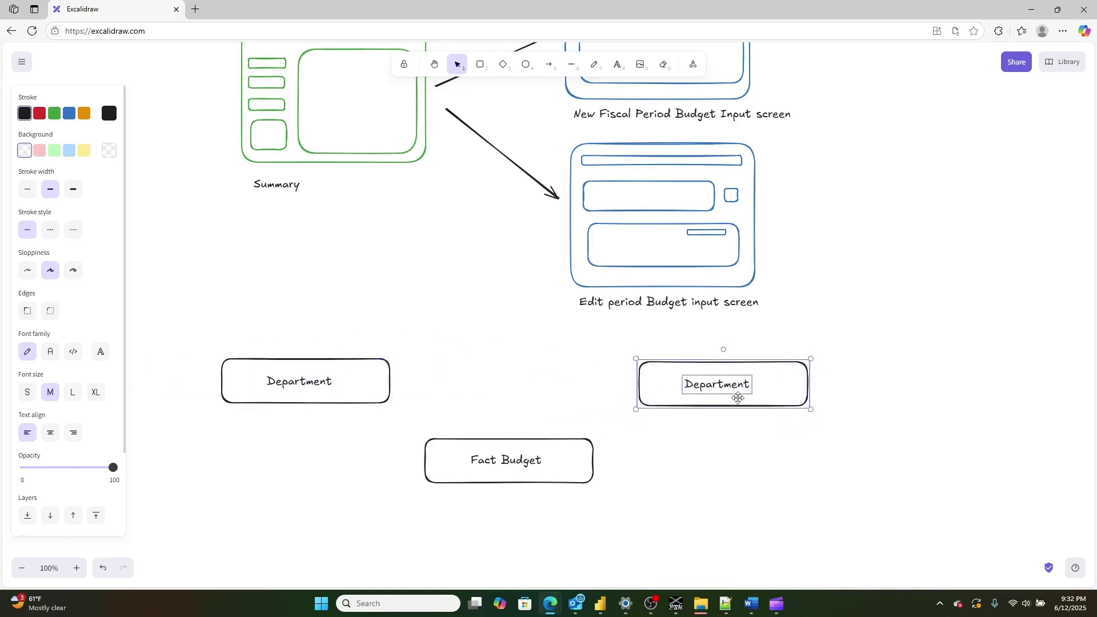
double_click(737, 398)
key(BackSpace)
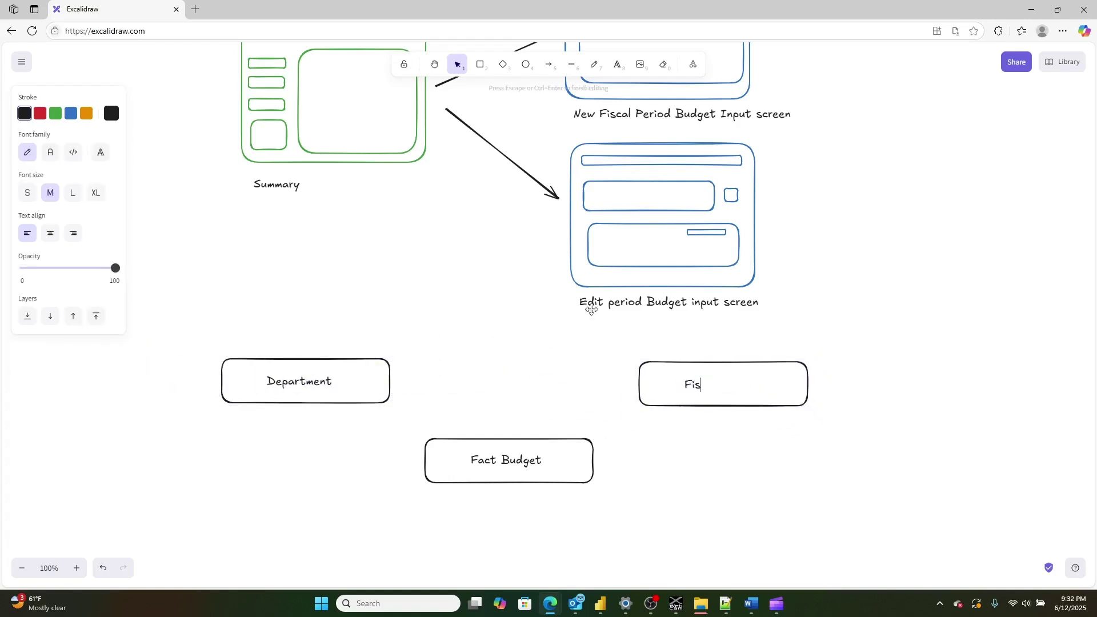
text(Fiscal Ye)
text(alendar)
click(869, 462)
Place a copy of the Fiscal Calendar box with its label below the original, lower than Fact Budget, and relabel it "Accounts"
drag(867, 455, 623, 353)
key(ctrl+c)
key(ctrl+v)
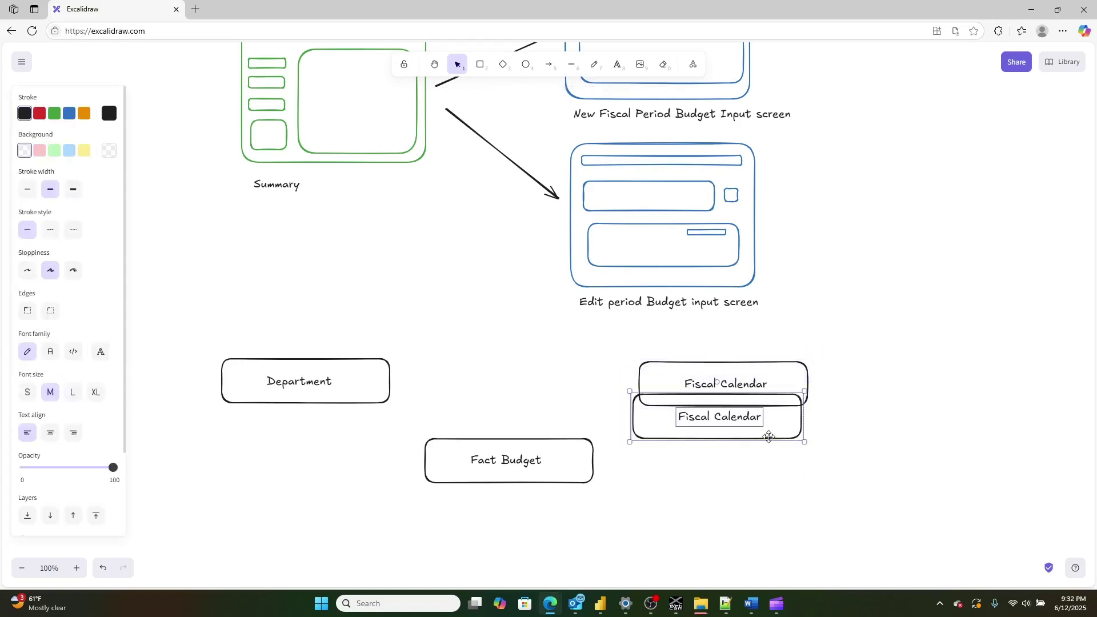
drag(769, 436, 780, 545)
double_click(729, 523)
key(ctrl+a)
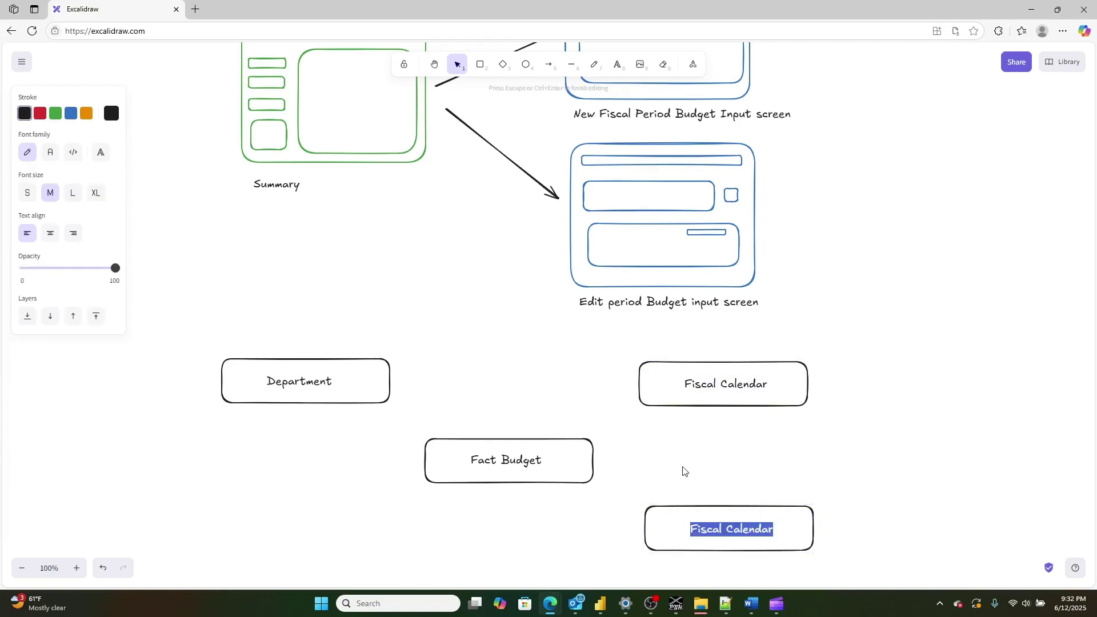
text(Accounts)
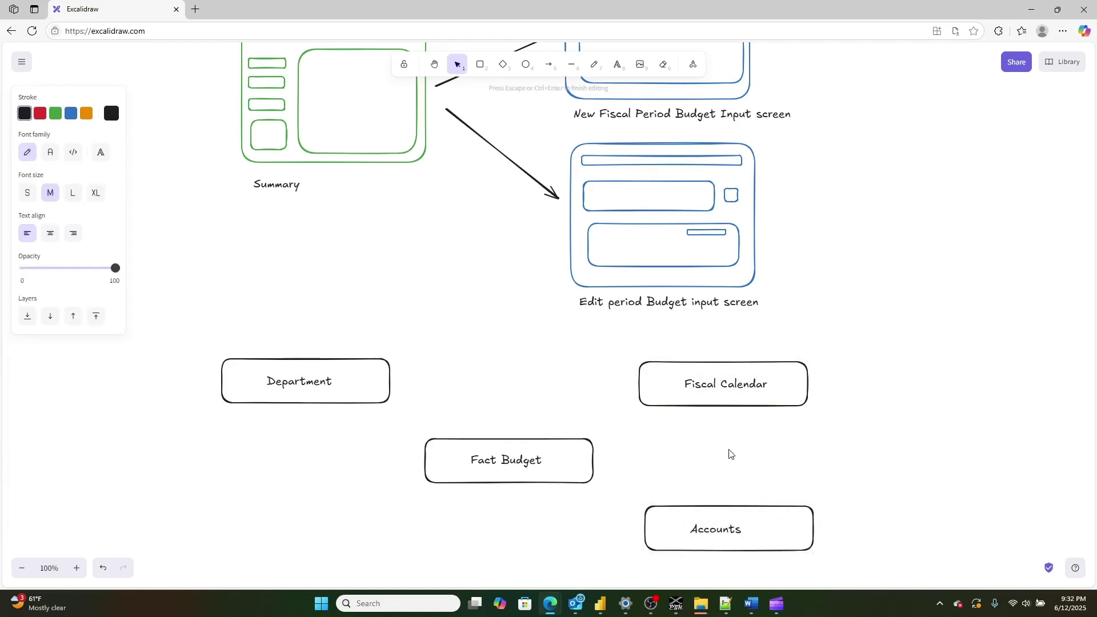
click(721, 491)
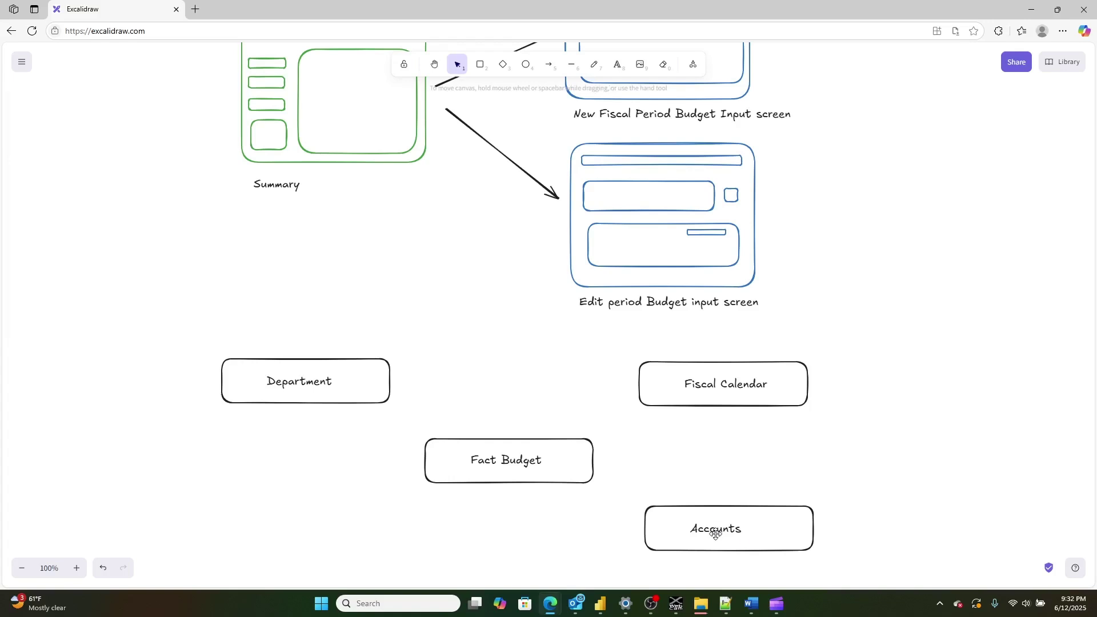
Nudge the Accounts and Department labels right so each sits centred in its box
drag(715, 531, 729, 533)
click(769, 453)
scroll(874, 403, down, 1)
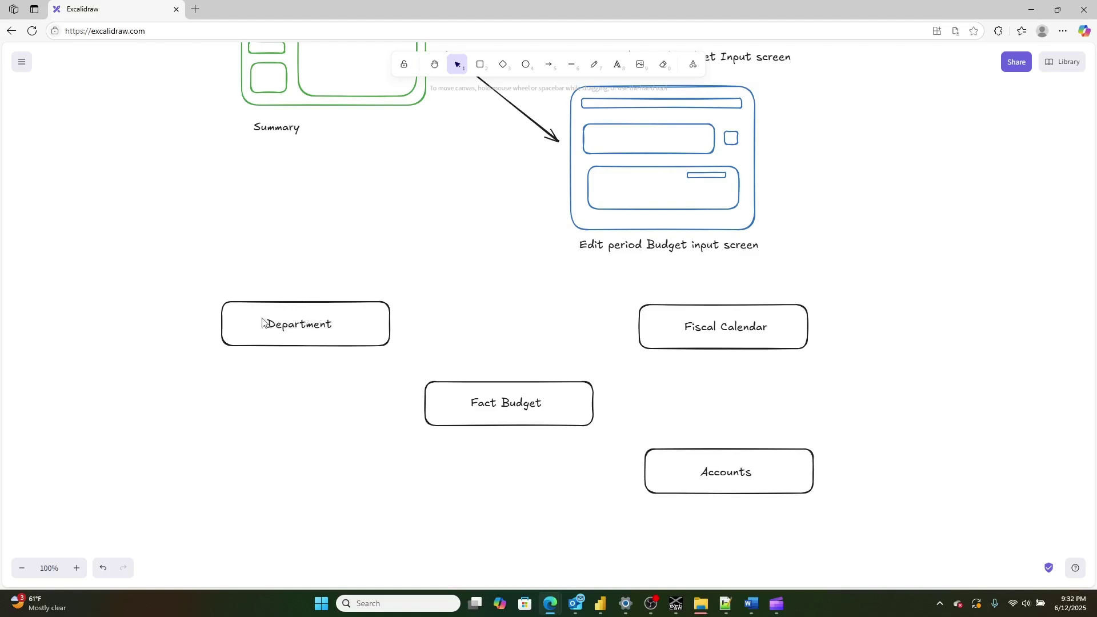
drag(847, 538, 583, 429)
right_click(303, 354)
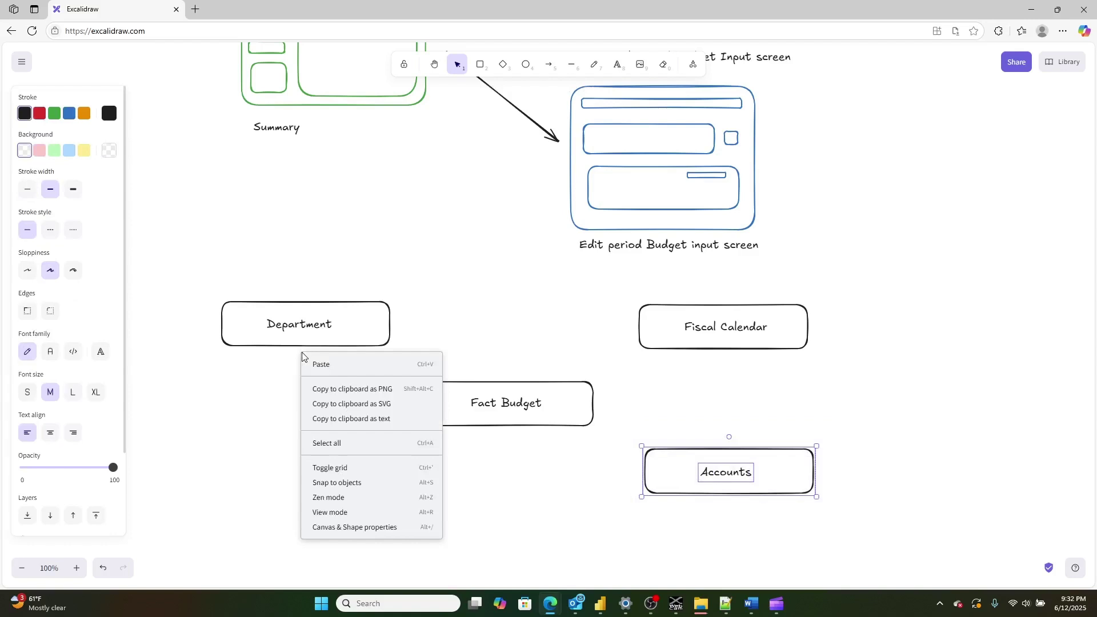
click(280, 377)
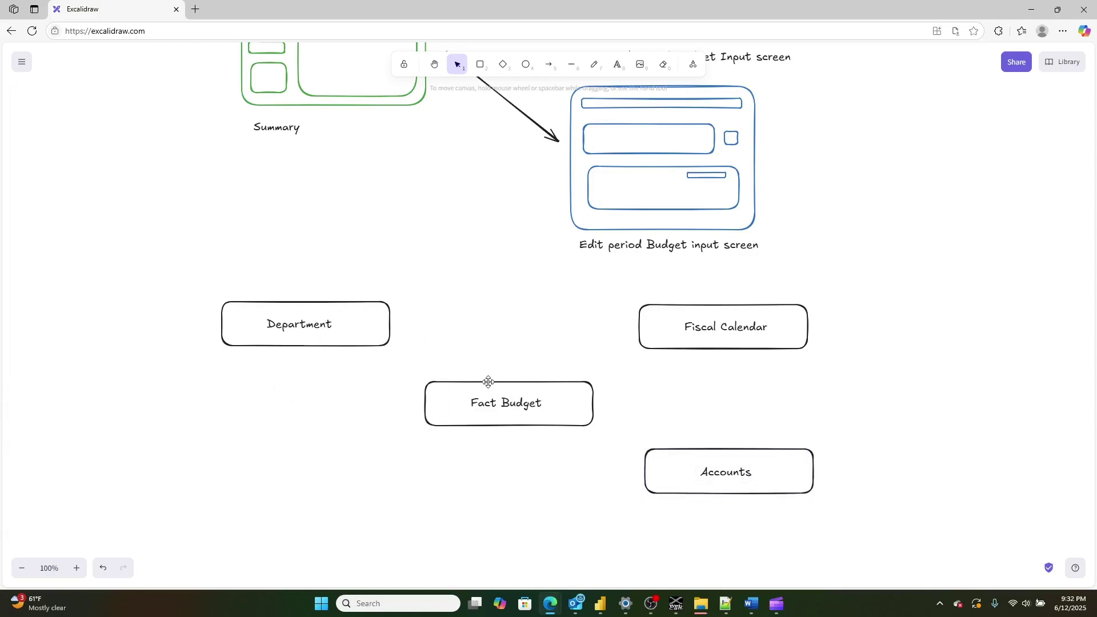
click(292, 326)
drag(292, 326, 297, 326)
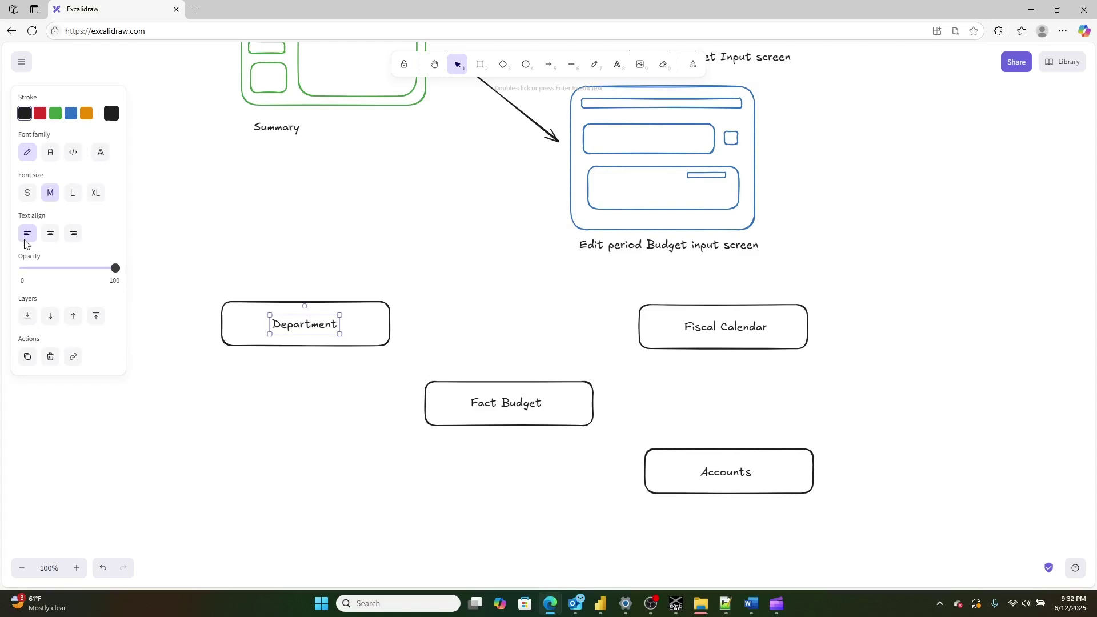
Draw arrows from the Fiscal Calendar, Department and Accounts boxes to the Fact Budget box
click(549, 65)
mouse_move(631, 341)
mouse_down()
mouse_move(609, 350)
mouse_move(597, 383)
mouse_up()
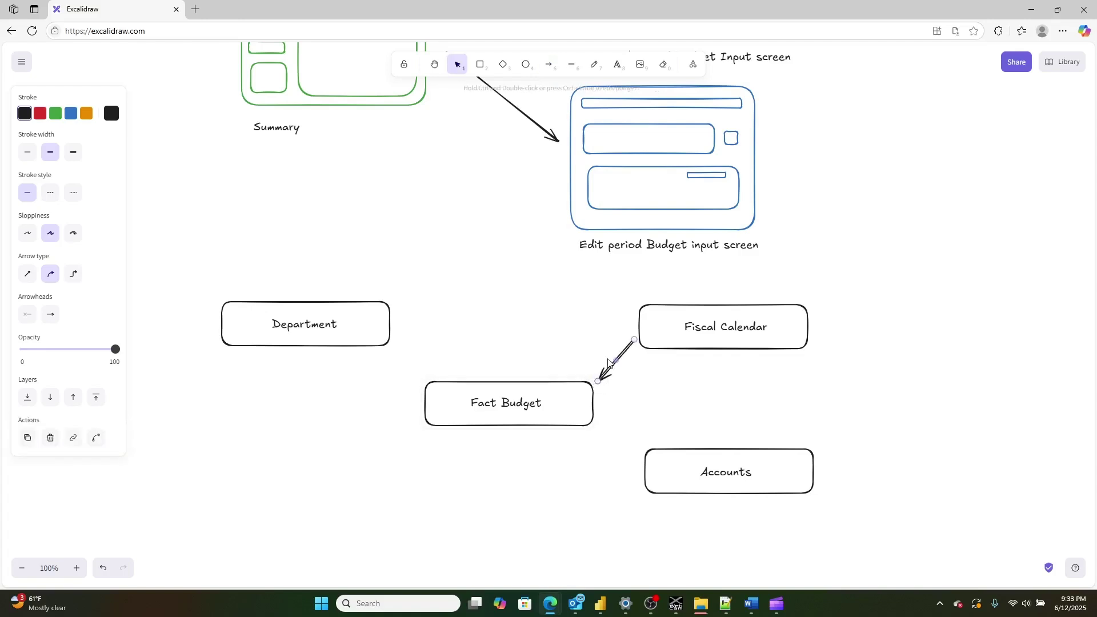
click(550, 62)
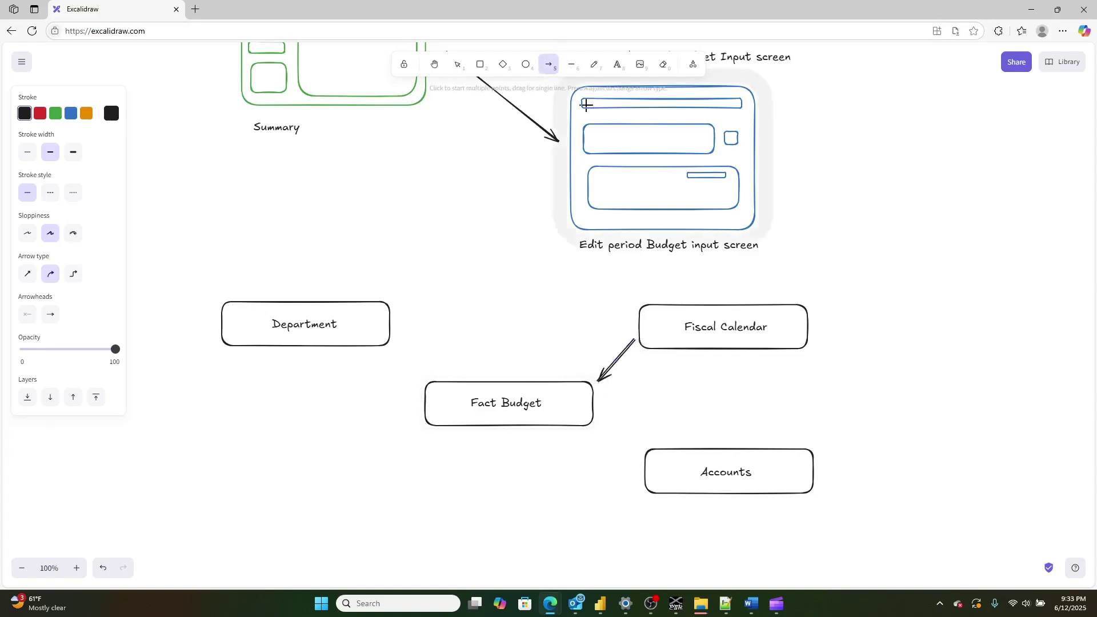
drag(391, 350, 424, 377)
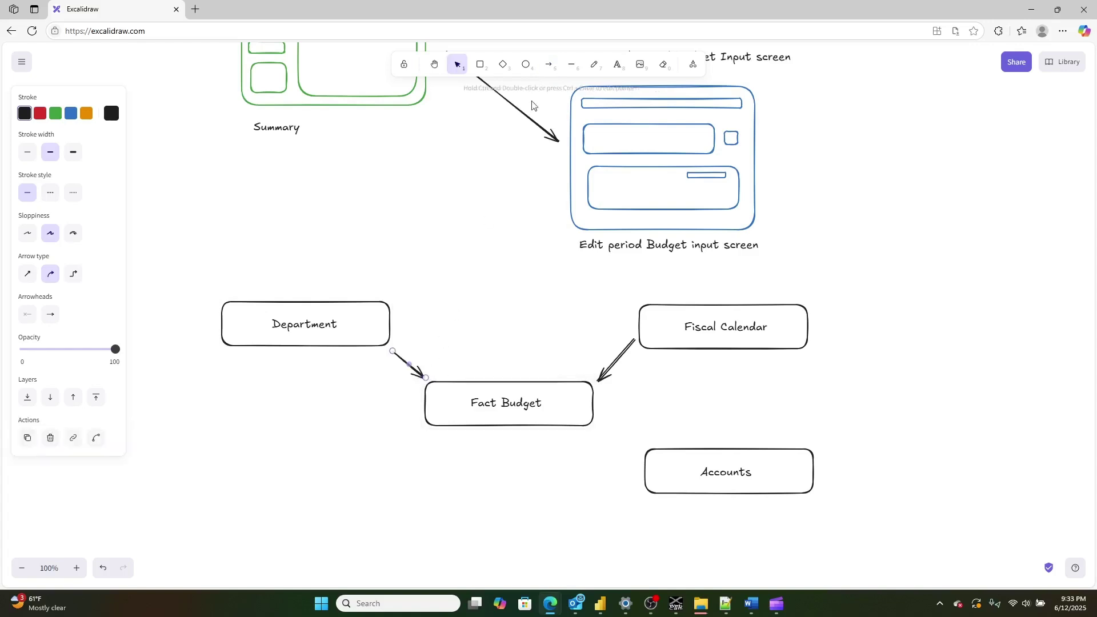
click(550, 64)
drag(641, 449, 601, 424)
scroll(783, 428, down, 1)
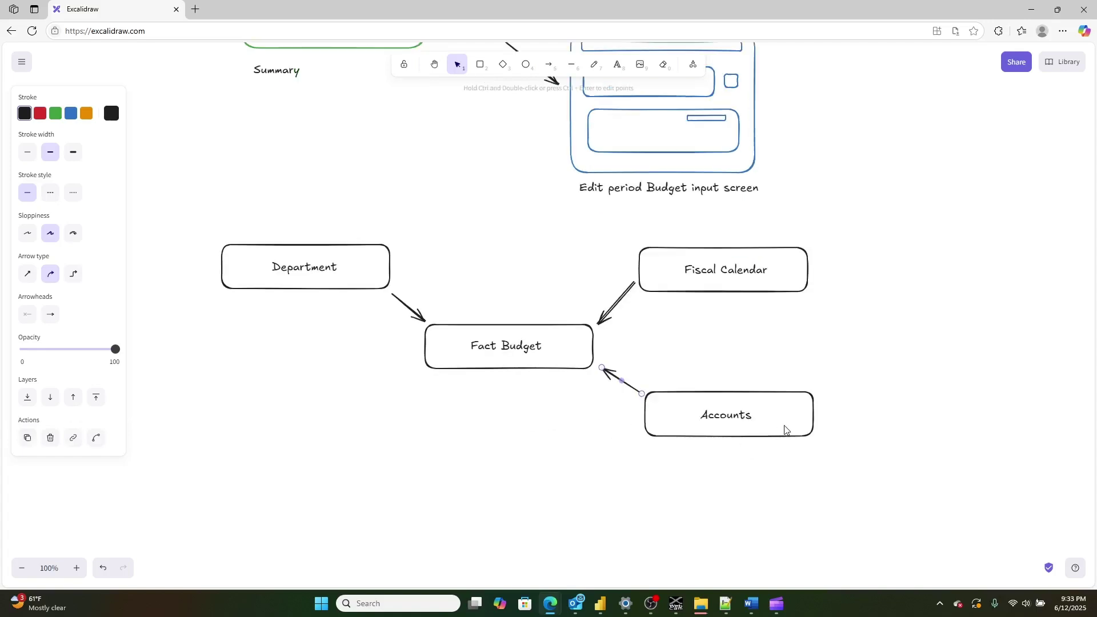
scroll(783, 429, up, 1)
click(507, 340)
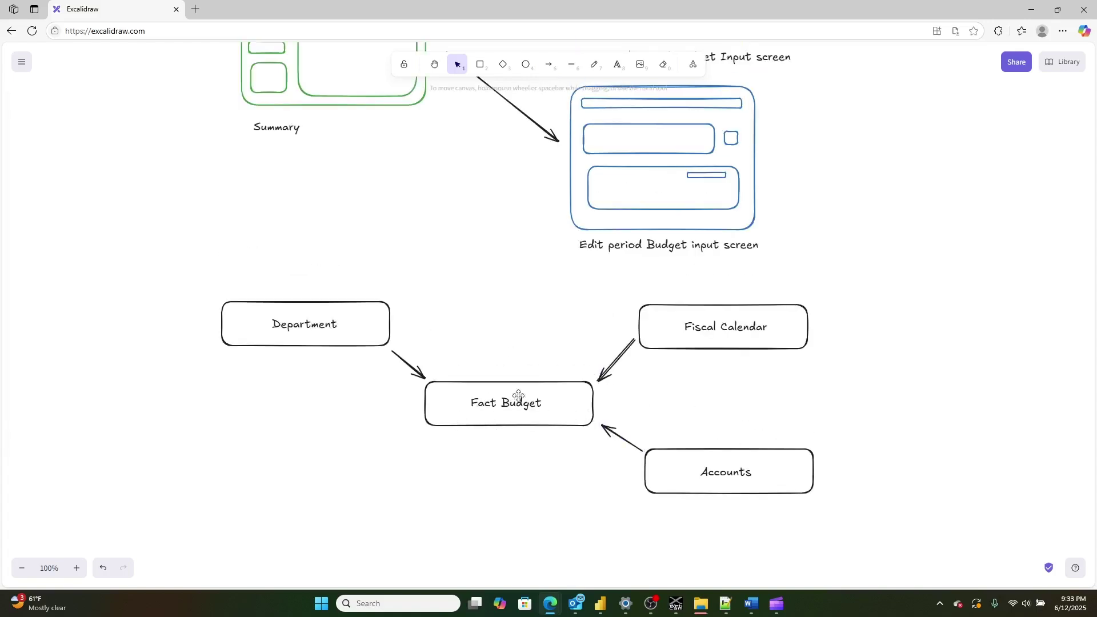
scroll(476, 484, down, 3)
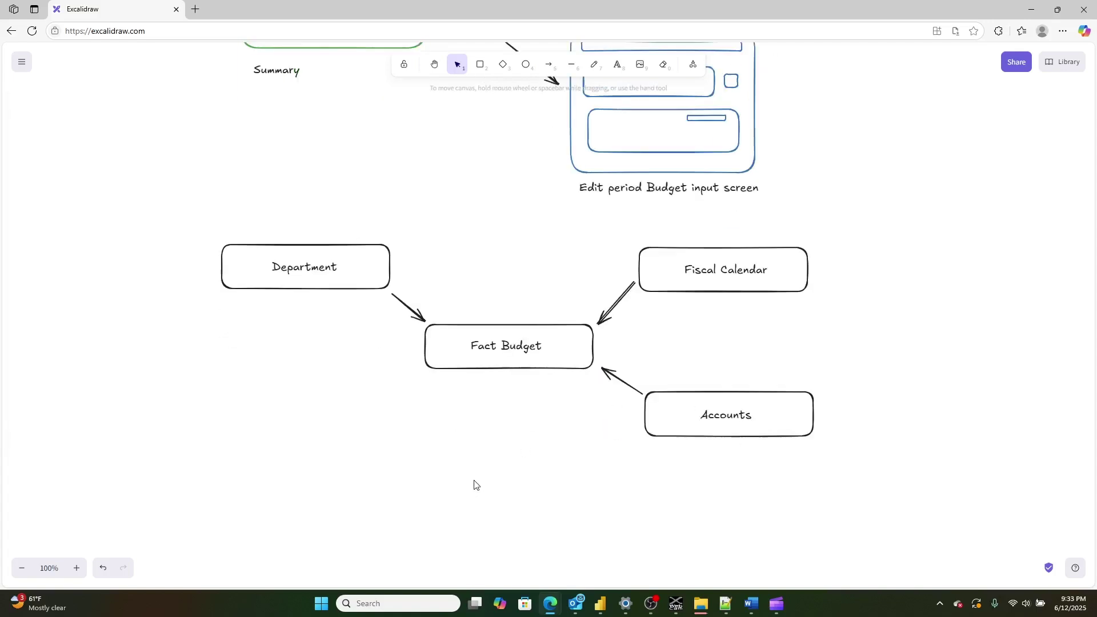
click(21, 62)
click(566, 410)
scroll(496, 391, up, 4)
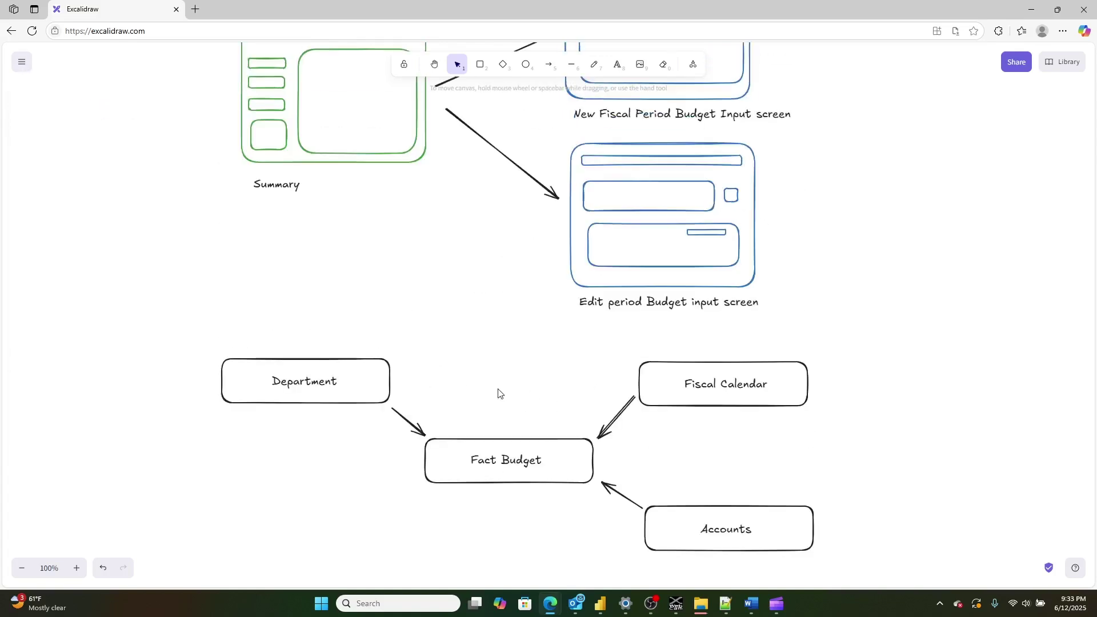
Draw a rounded box below Fact Budget and list "Account ID", "Fiscal Period ID", "Department ID" and "Value" on separate lines inside it
scroll(497, 386, down, 3)
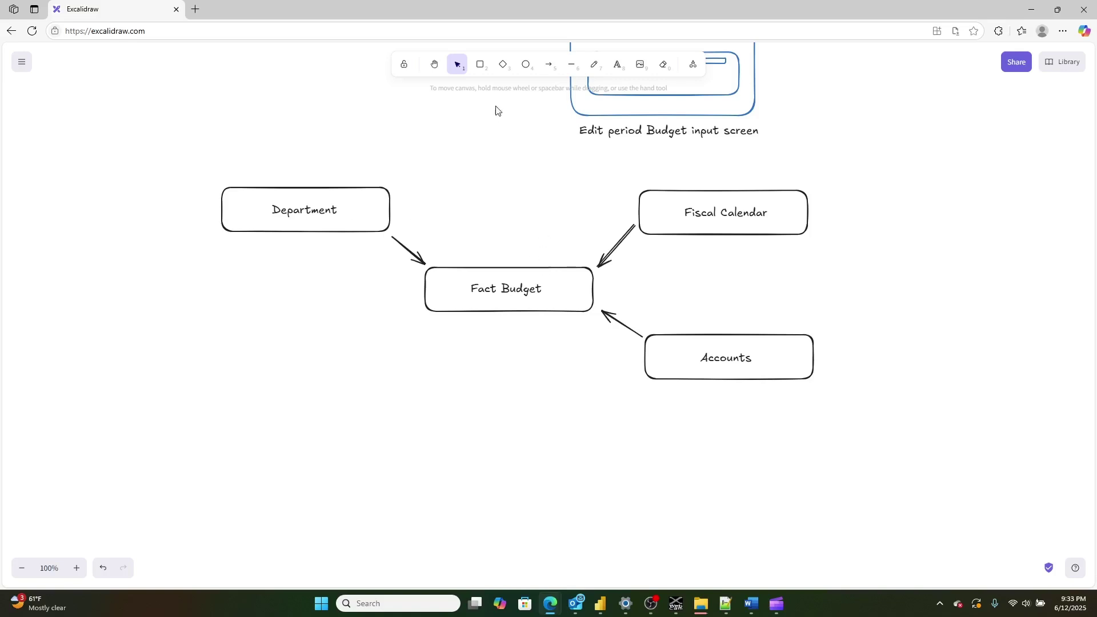
click(479, 64)
drag(429, 413, 620, 507)
double_click(467, 421)
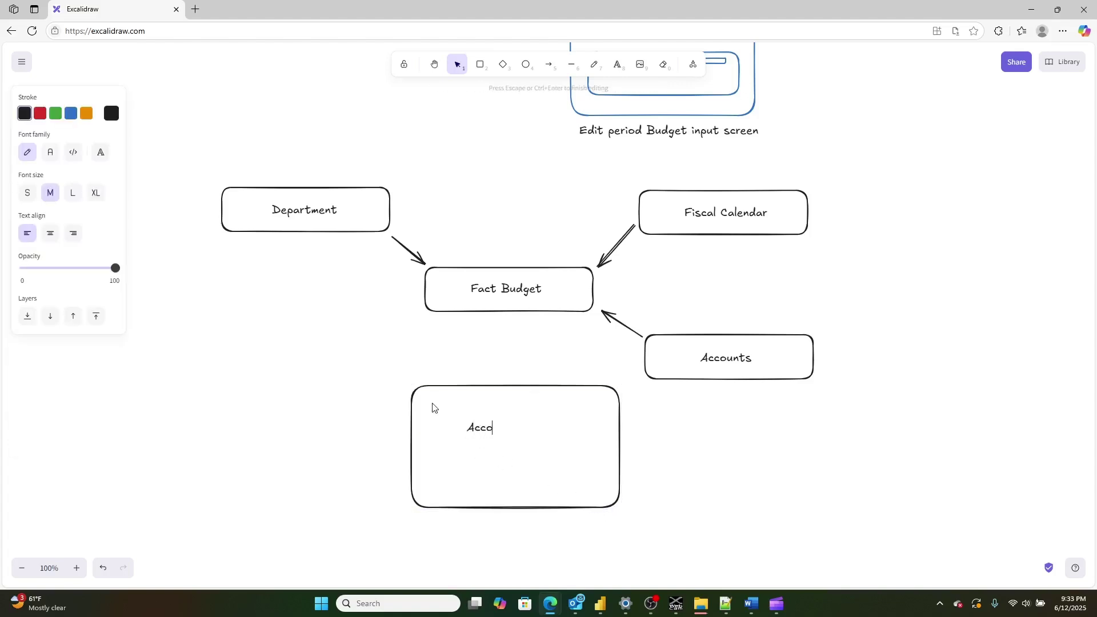
text(Account ID )
text(Fiscal Period)
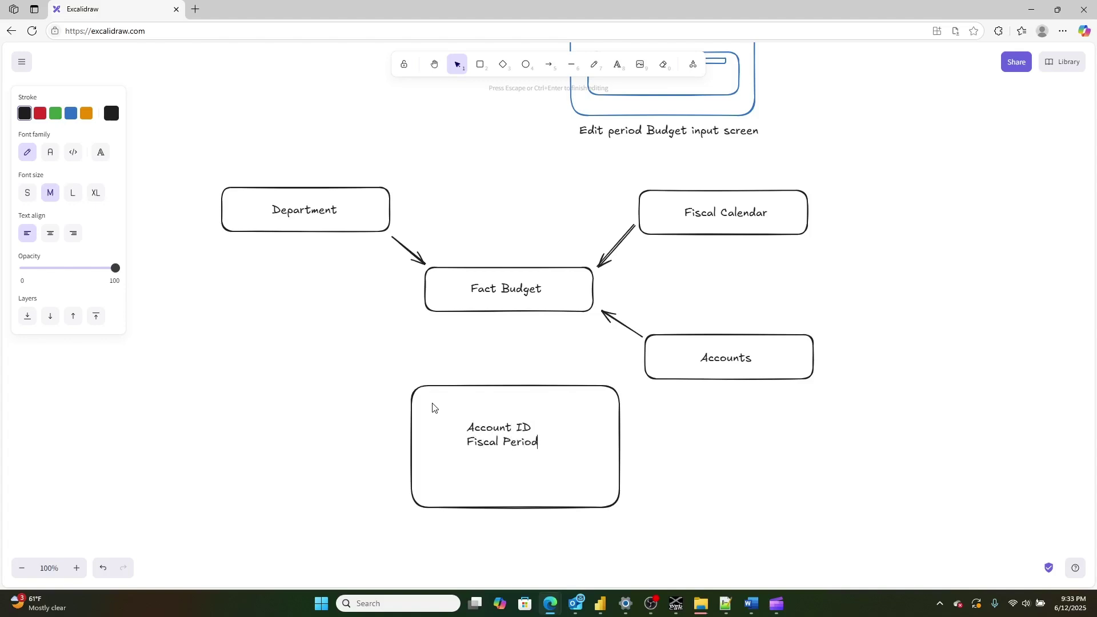
text( ID)
key(Return)
text(Department ID)
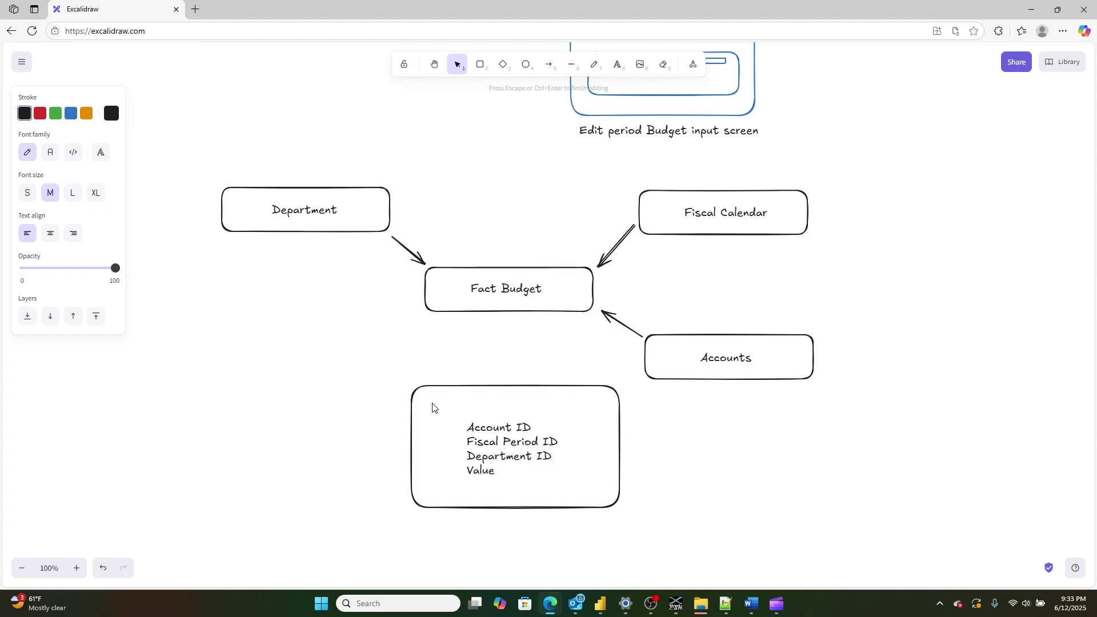
click(595, 435)
Shrink the box closely around the field list, leaving some extra room above the text
drag(621, 451, 581, 455)
drag(515, 520, 513, 498)
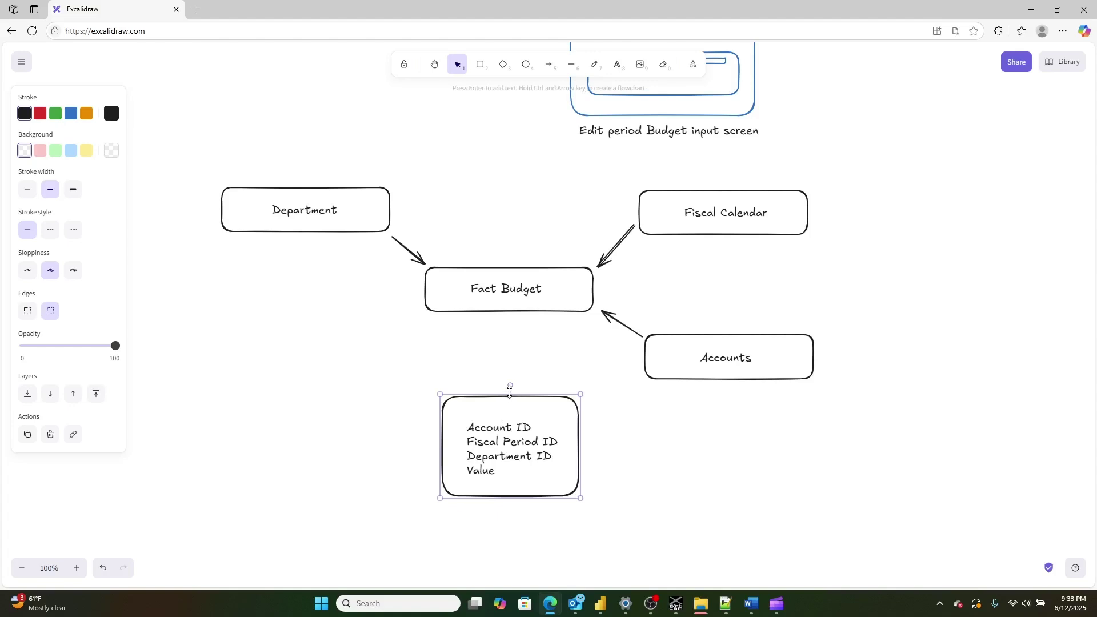
drag(509, 392, 509, 382)
Insert "Primary Key" as the first line of the field list and move the list up to fit inside its box
double_click(480, 427)
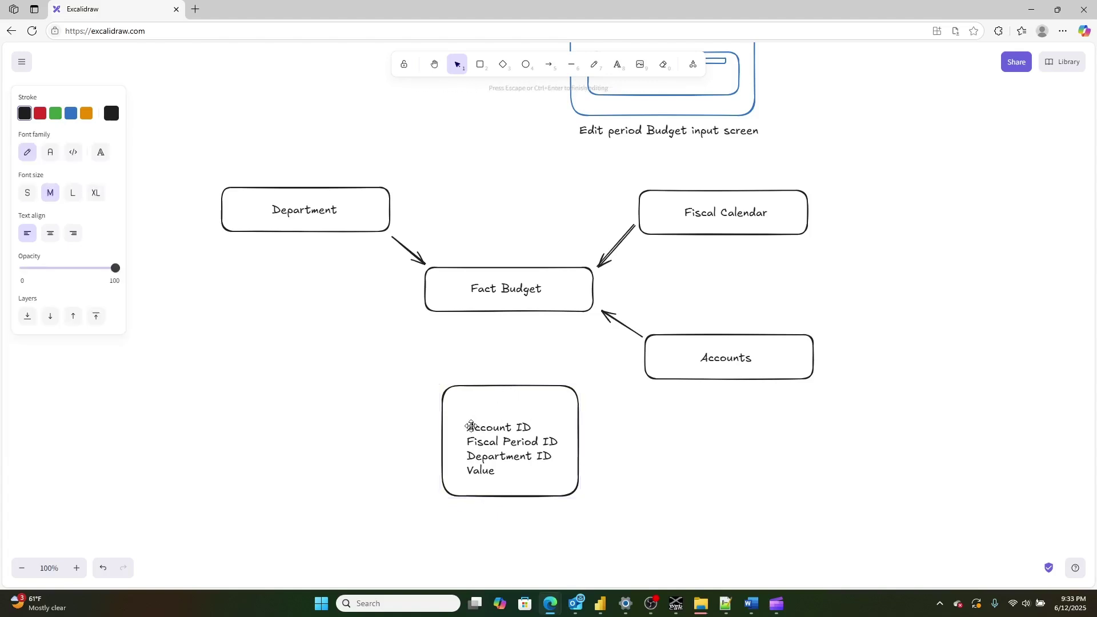
key(ctrl+a)
key(Down)
key(Down)
key(ctrl+Home)
key(Return)
key(Up)
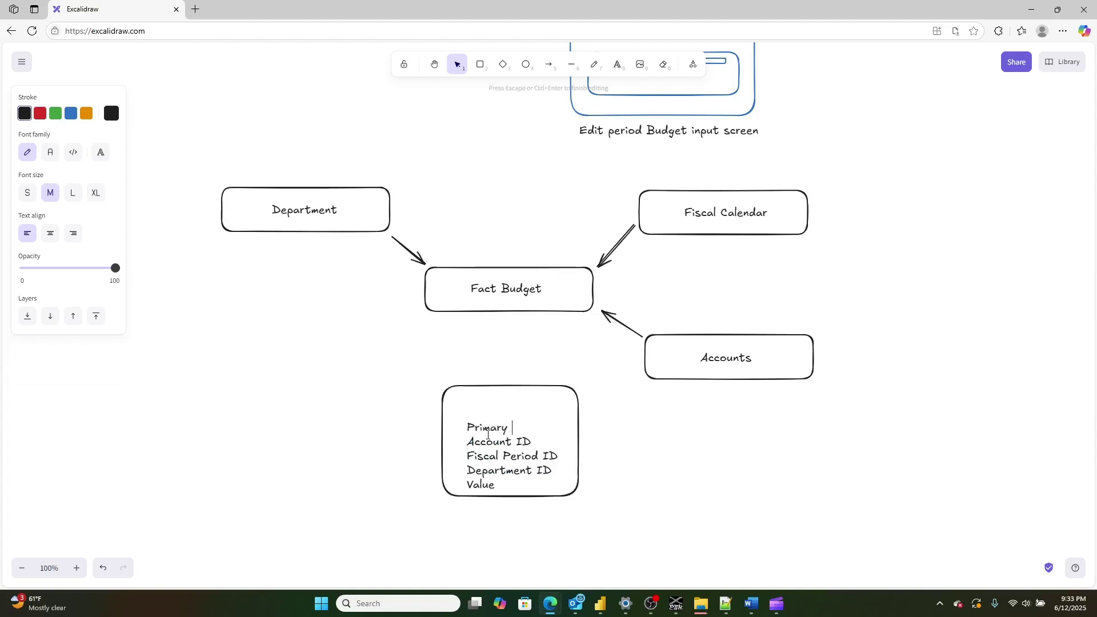
text(Primary Key)
click(643, 440)
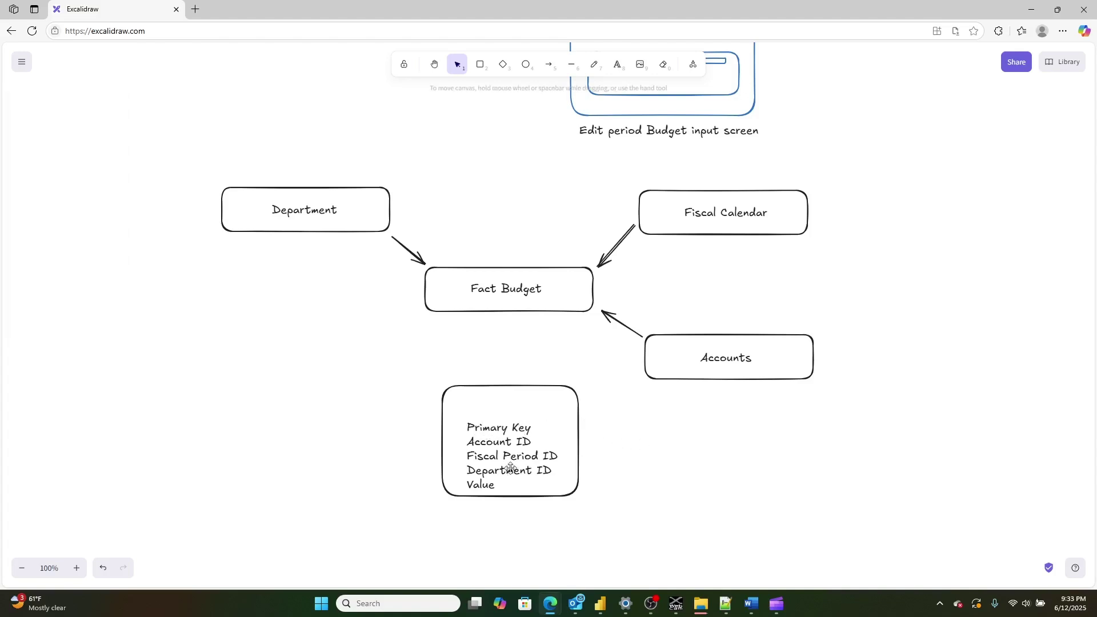
drag(506, 457, 504, 447)
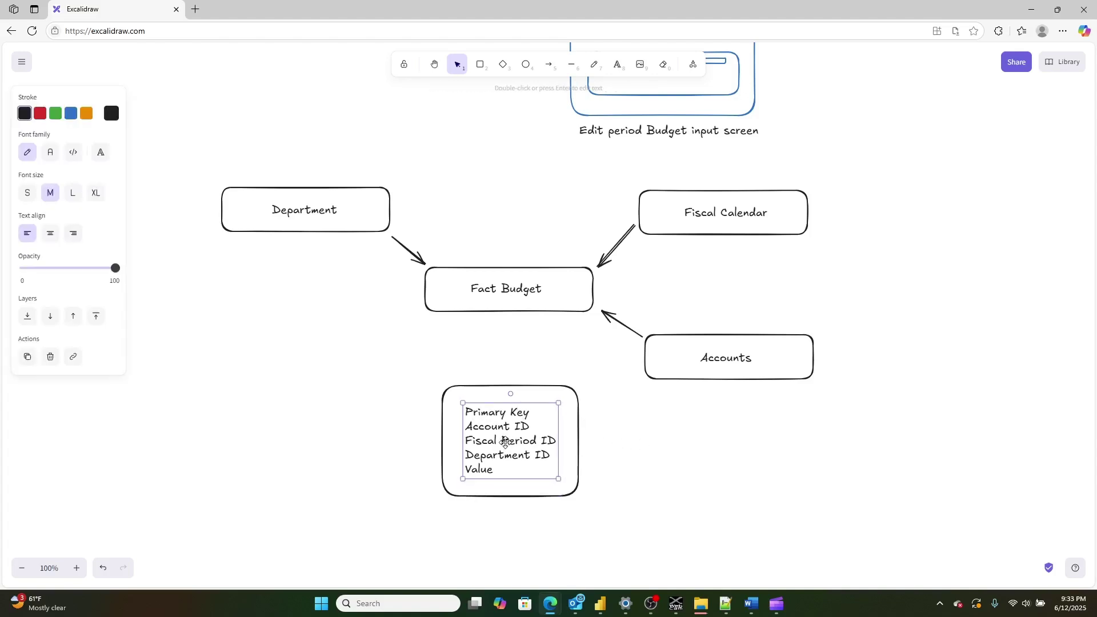
Append "is current value" as the last line of the field list and reposition the text and its box so the list fits inside
double_click(498, 474)
key(Right)
key(Return)
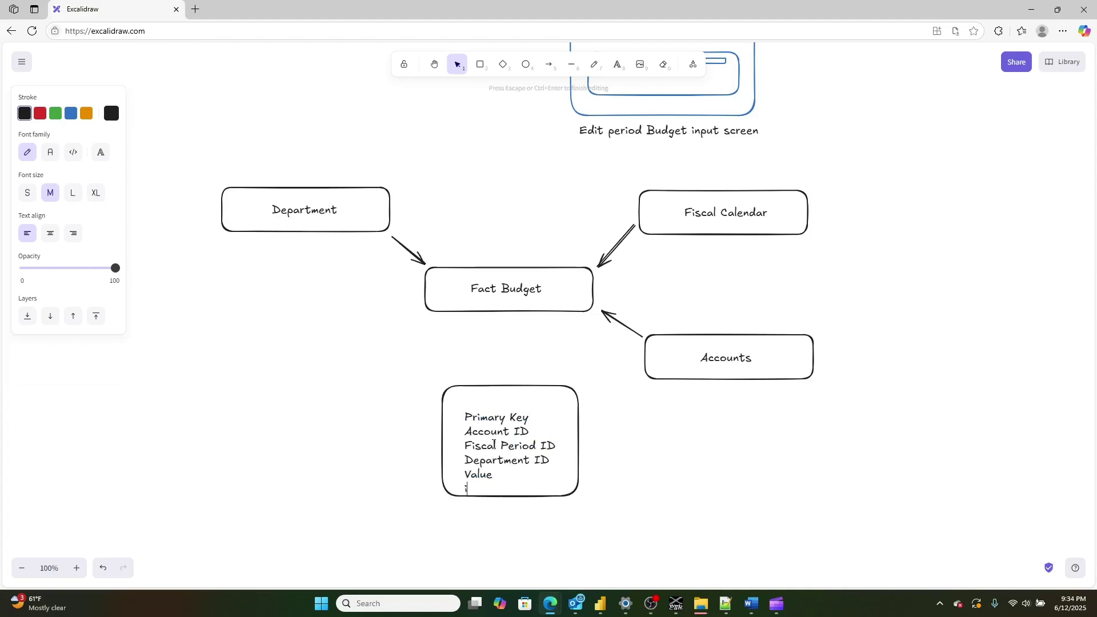
text(is current value)
click(691, 462)
drag(486, 447, 485, 440)
click(579, 493)
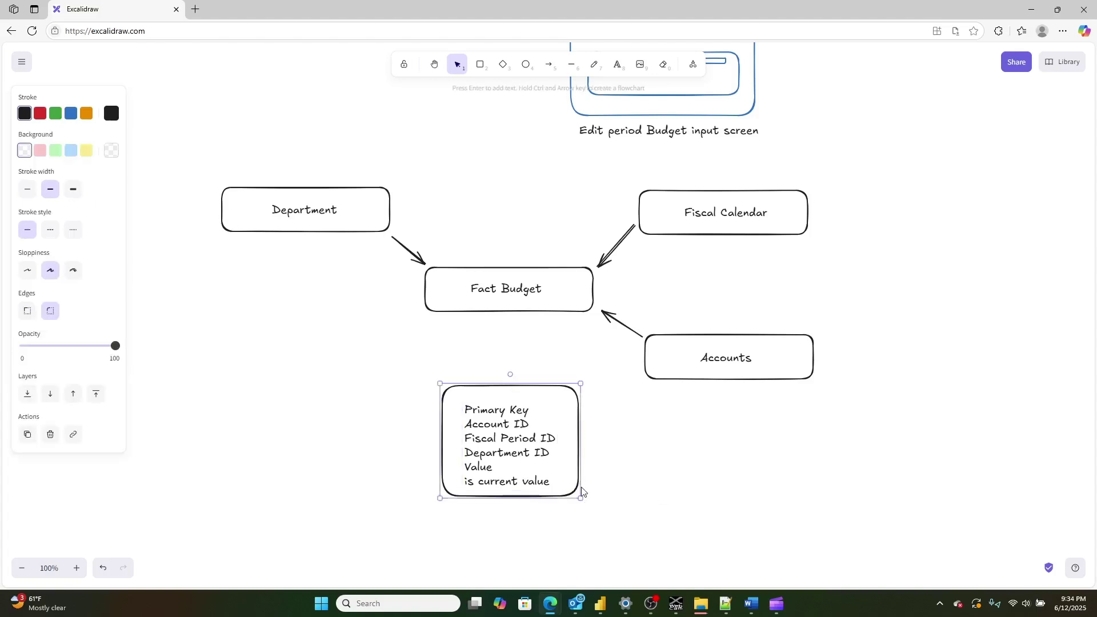
drag(532, 496, 533, 503)
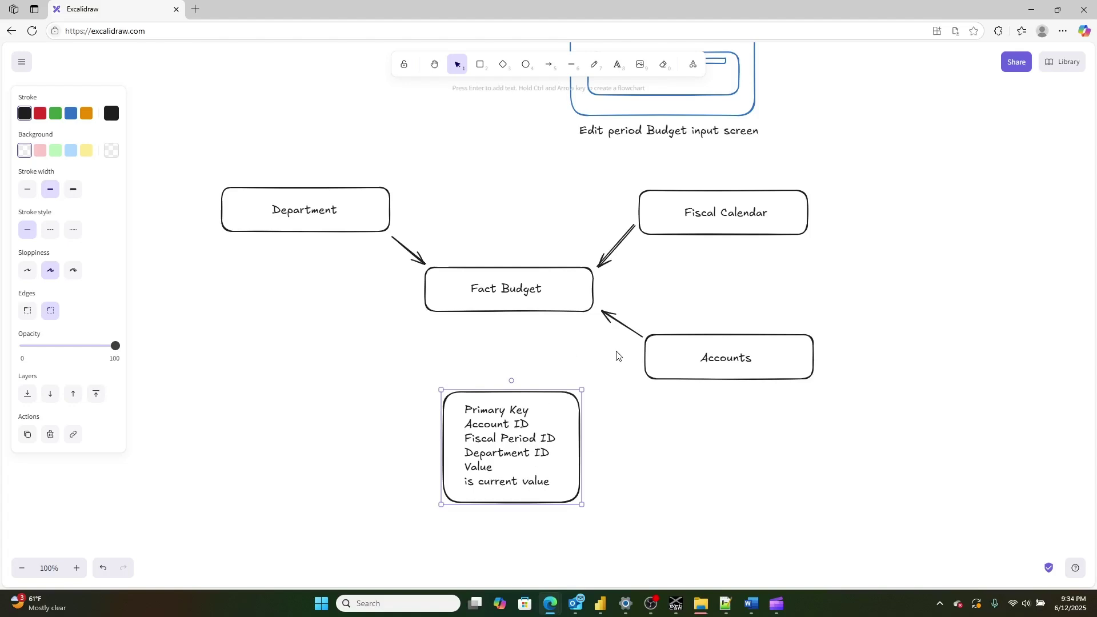
scroll(634, 291, up, 2)
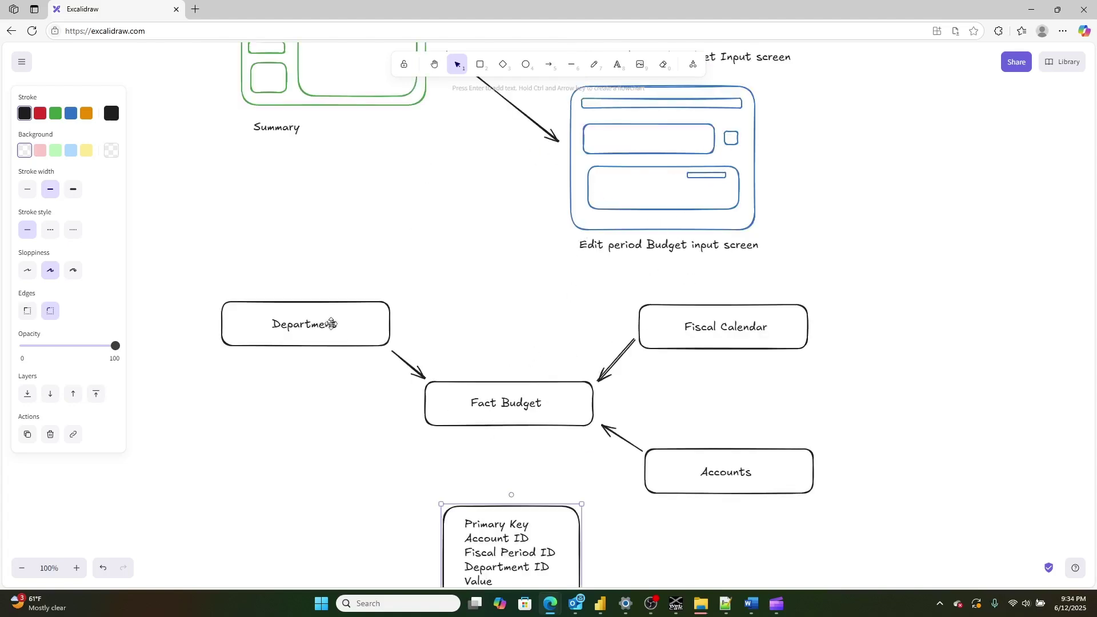
Move the field list up directly beneath the Fact Budget title and delete the empty box it came from
scroll(391, 387, down, 1)
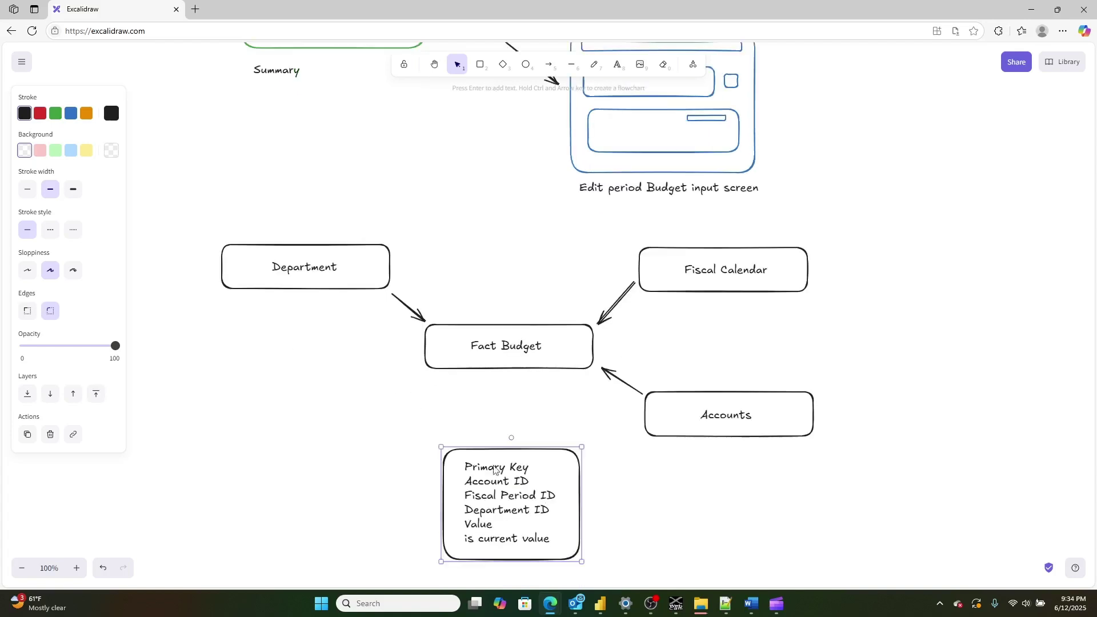
click(519, 538)
drag(523, 540, 530, 422)
click(560, 559)
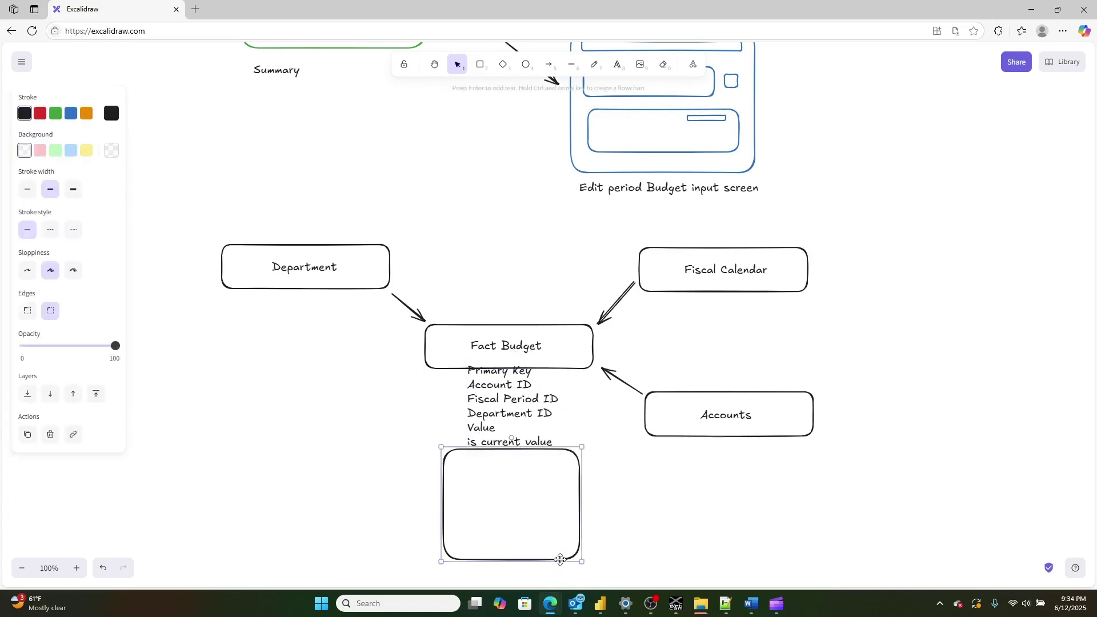
key(Delete)
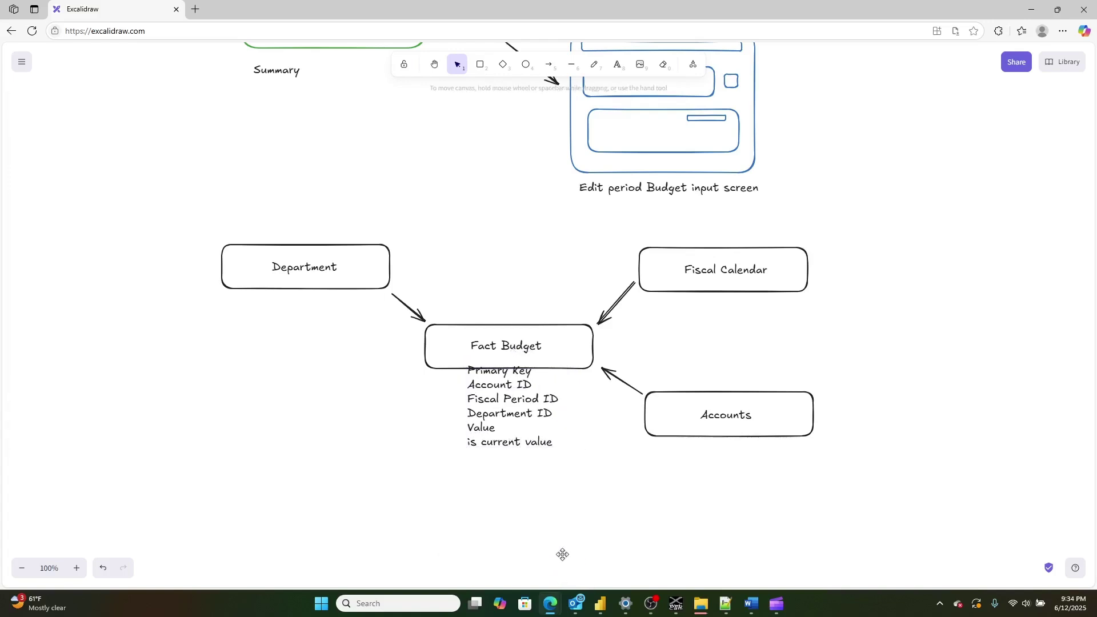
Extend the Fact Budget box downward so it encloses the whole field list
click(576, 368)
click(539, 369)
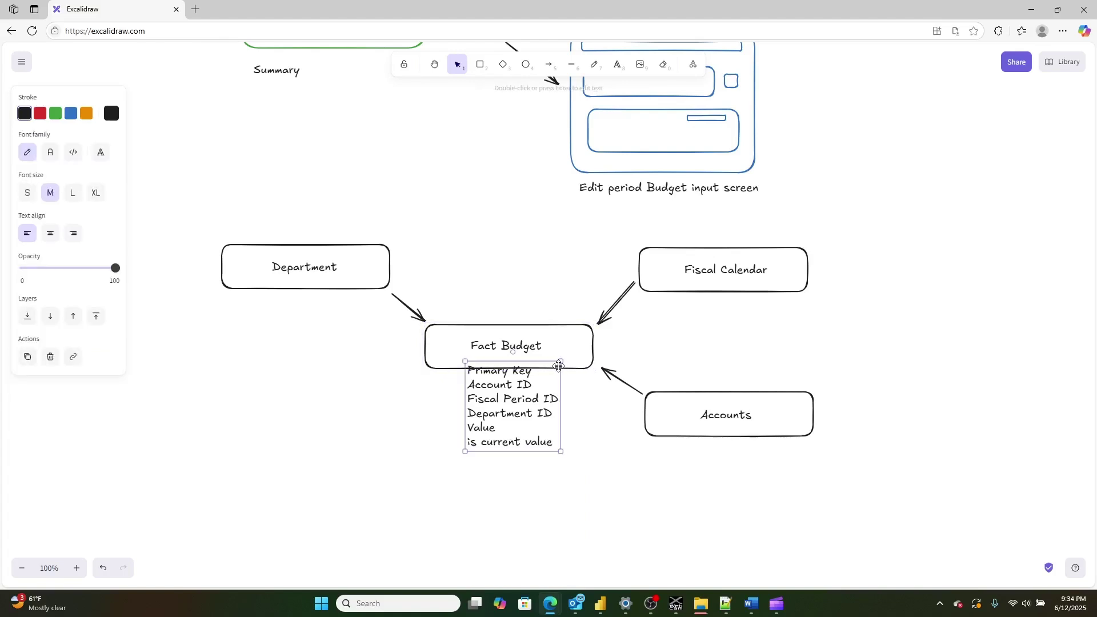
click(560, 369)
drag(565, 370, 567, 464)
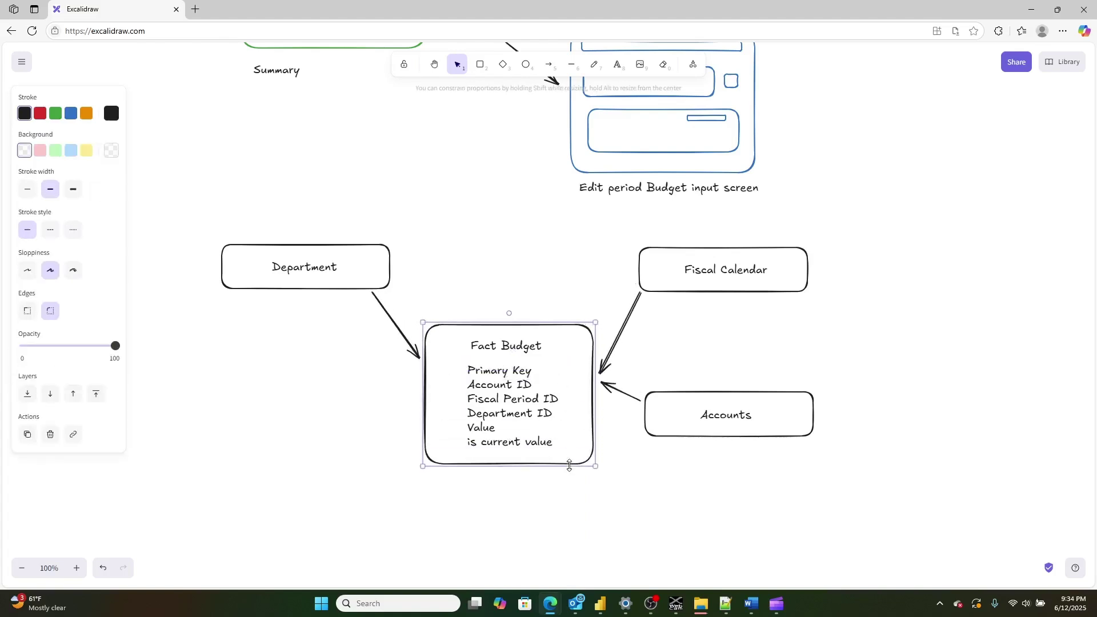
Shift the Fact Budget title left of centre in its box and colour it green
click(522, 347)
drag(521, 347, 501, 347)
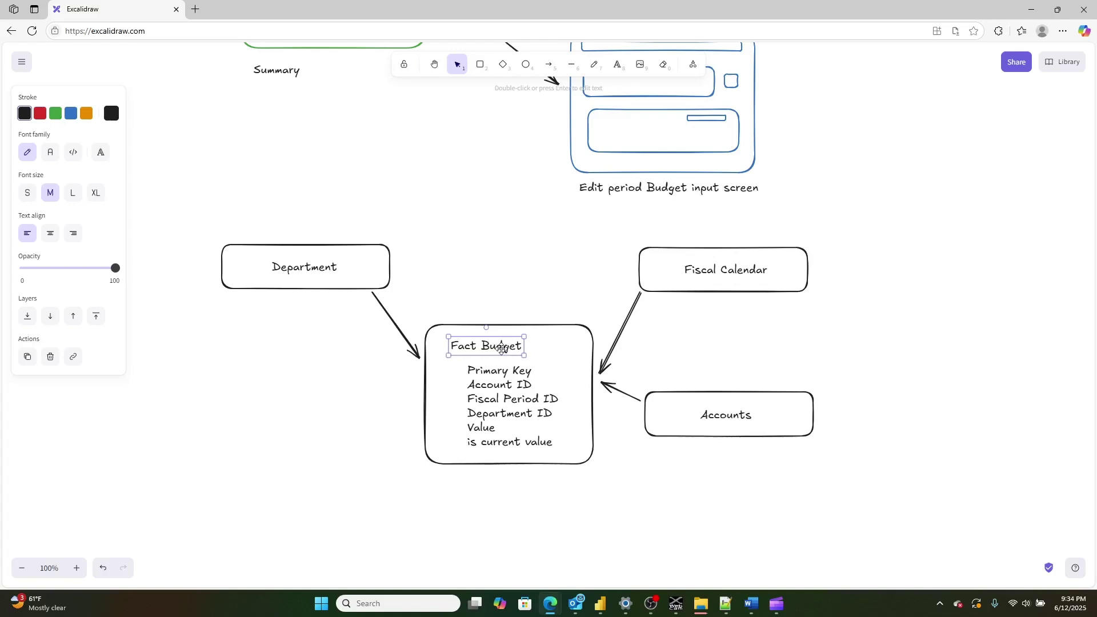
click(55, 113)
click(640, 462)
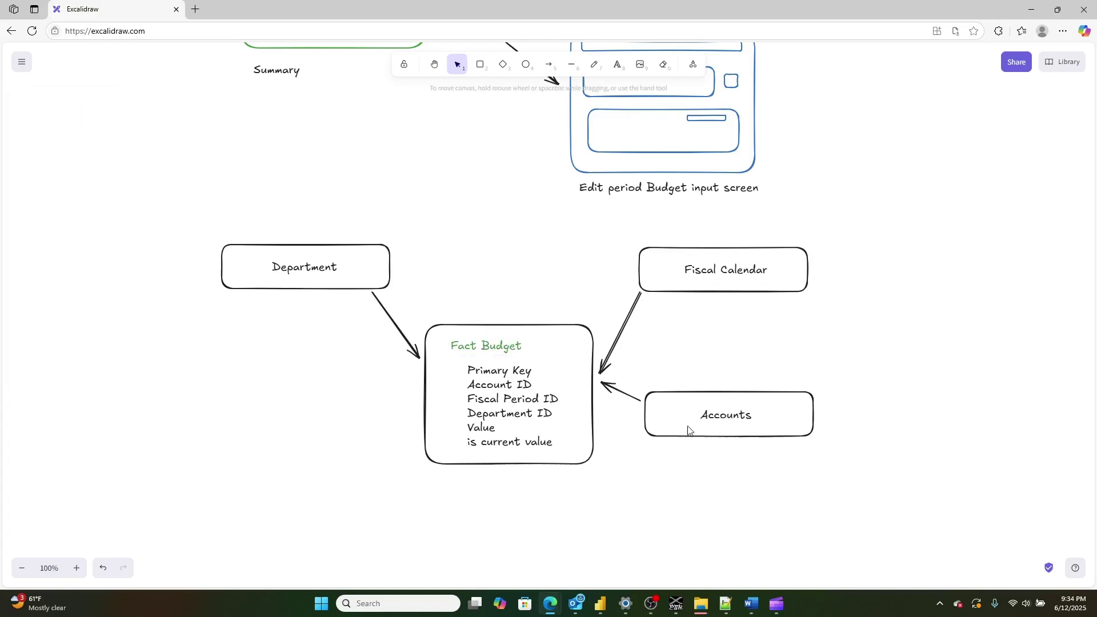
Move the Accounts title to the upper-left corner of its box and extend the box downward to make room for fields
click(714, 416)
drag(730, 415, 687, 406)
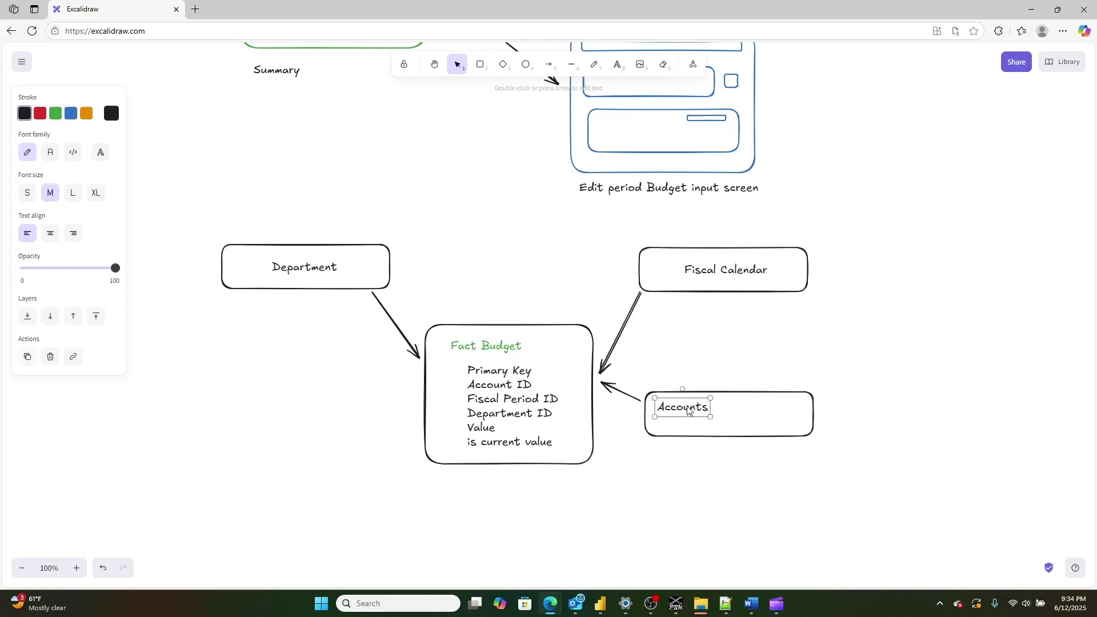
click(712, 436)
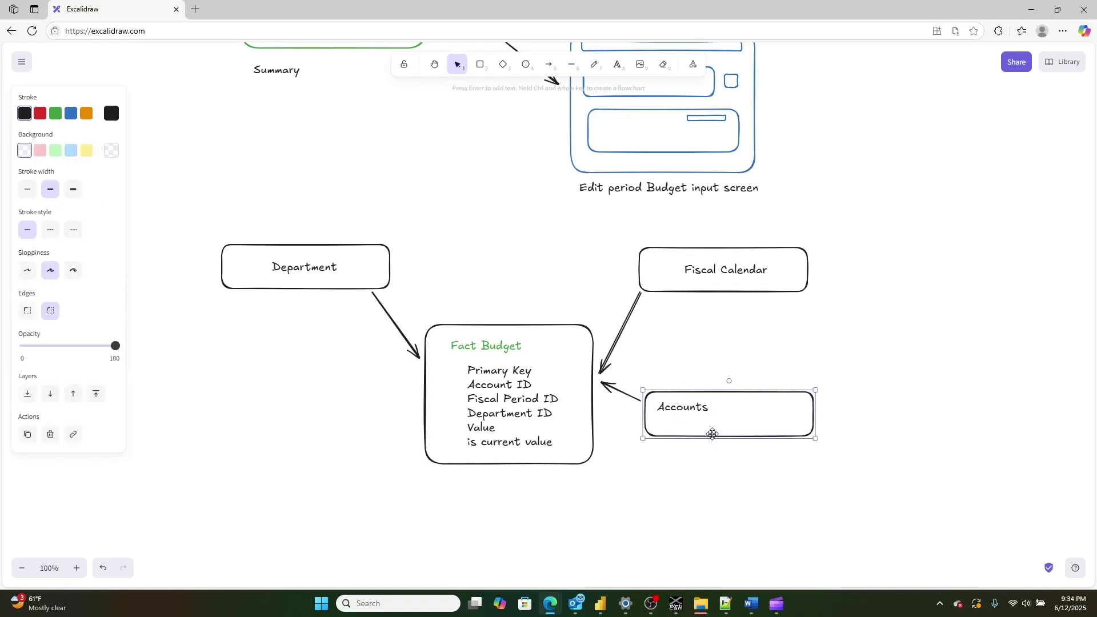
drag(715, 439, 723, 487)
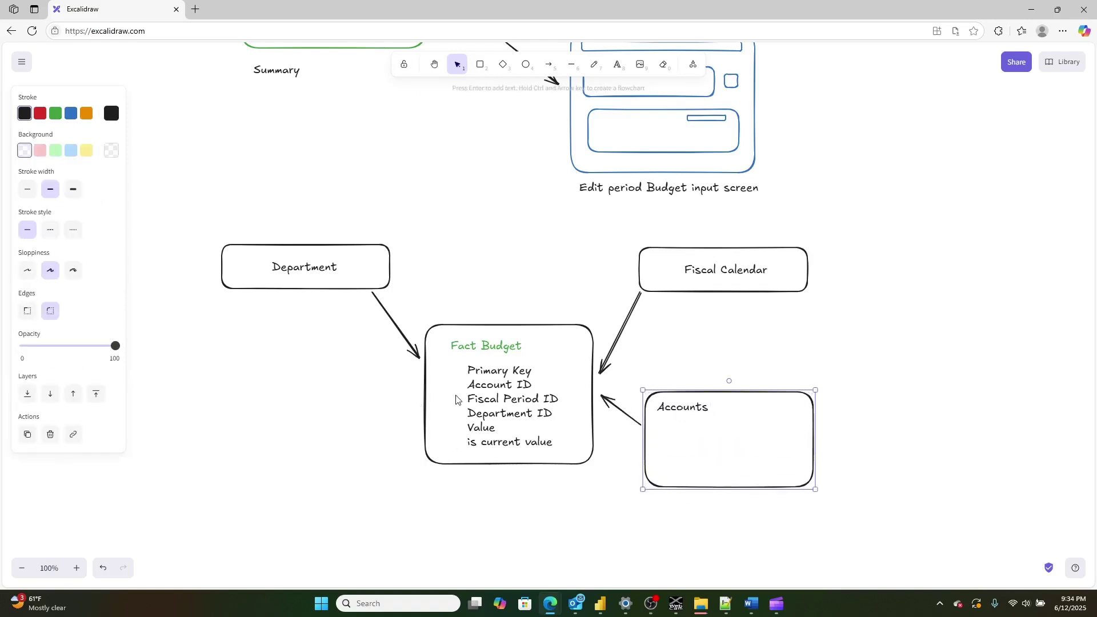
Copy the Fact Budget field list into the Accounts box and replace its text with the lines "Account ID" and "Account Desc"
click(484, 393)
drag(486, 392, 712, 469)
double_click(720, 463)
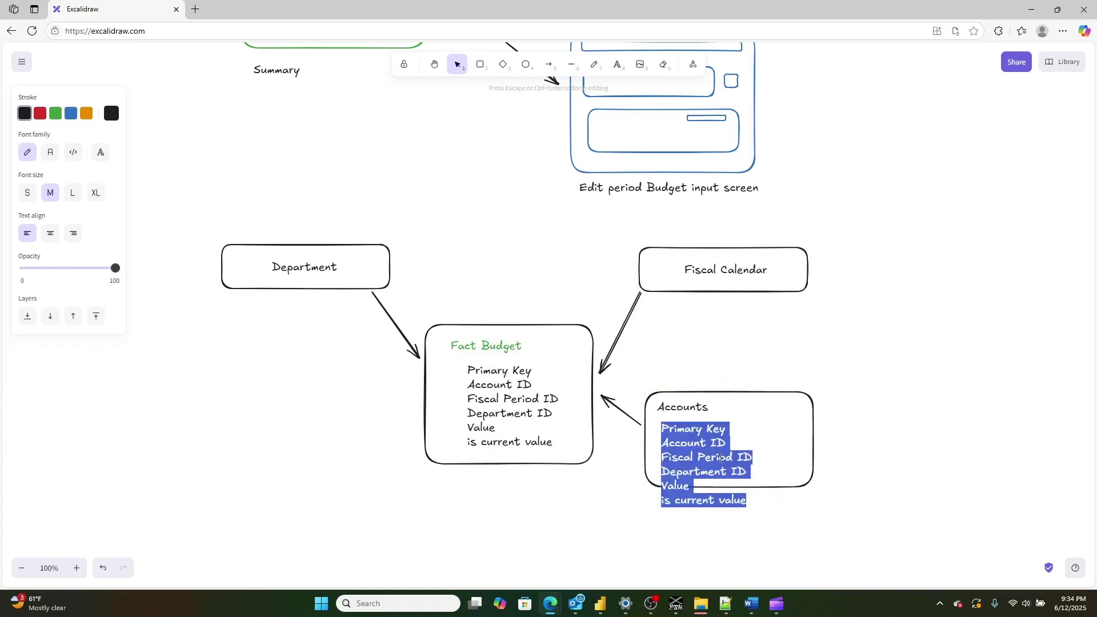
text(=)
text(ccount )
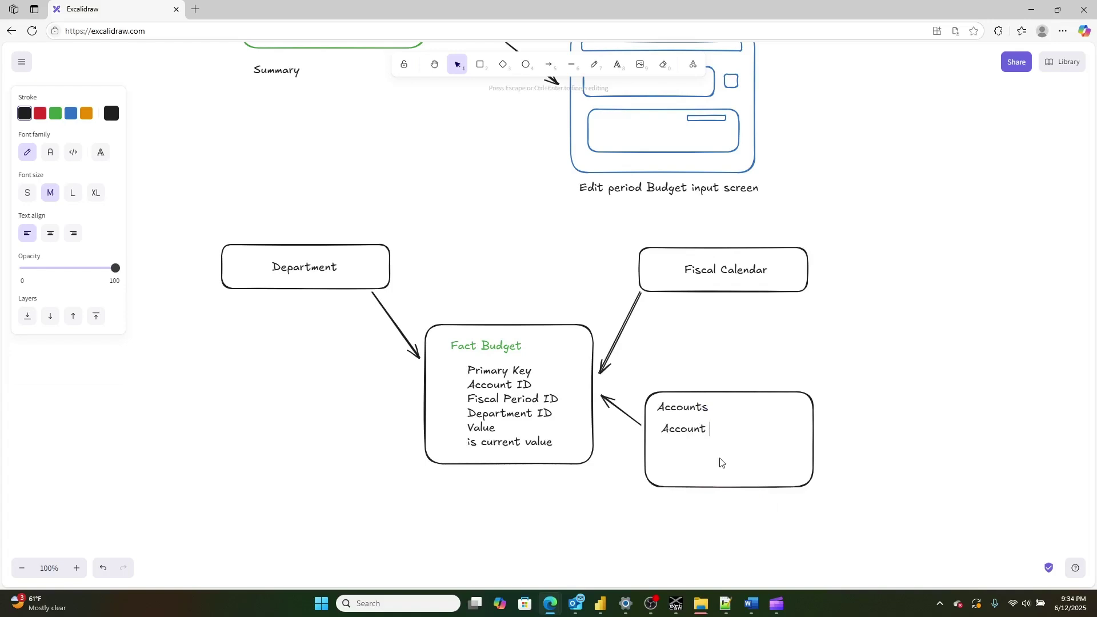
text(ID)
text( Account Desc)
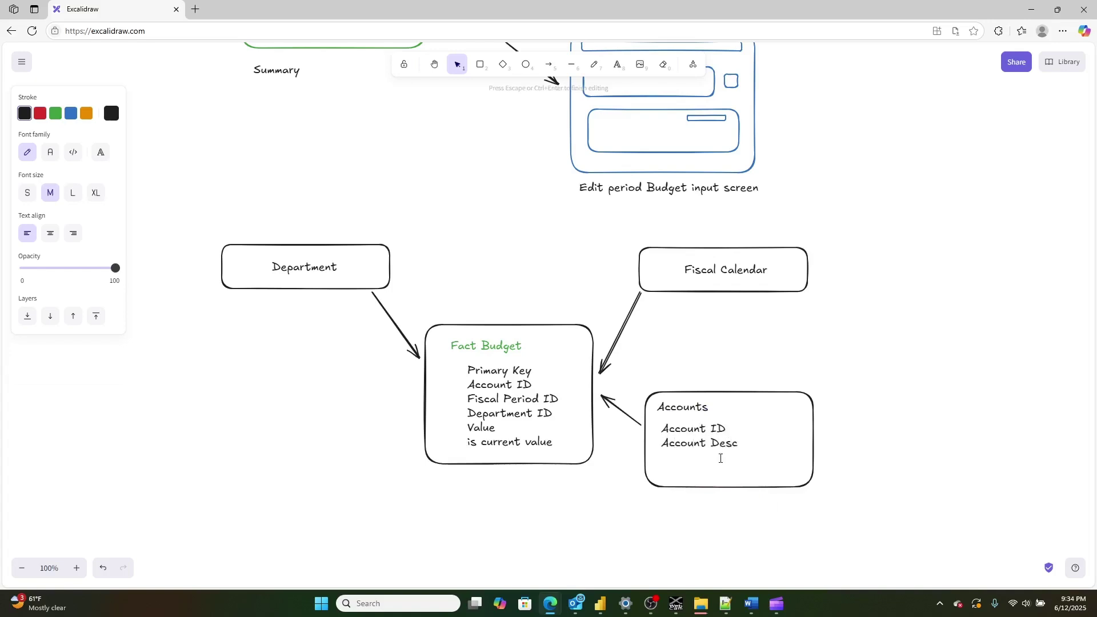
Switch to Document2 in Word and review the Income and Cogs groups under User Inputs
click(751, 604)
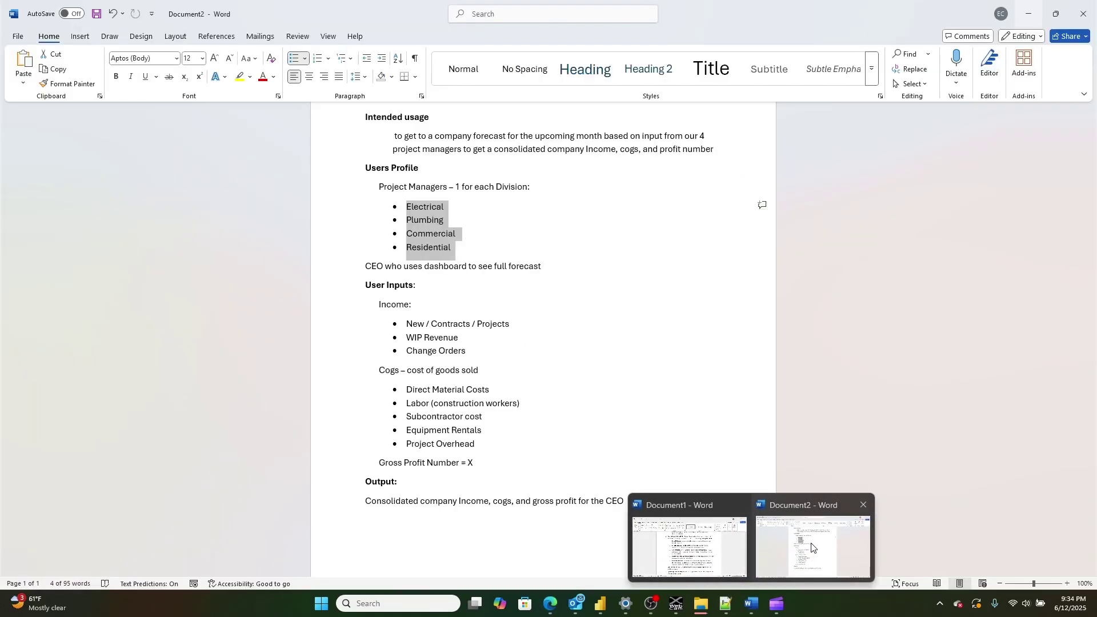
click(811, 548)
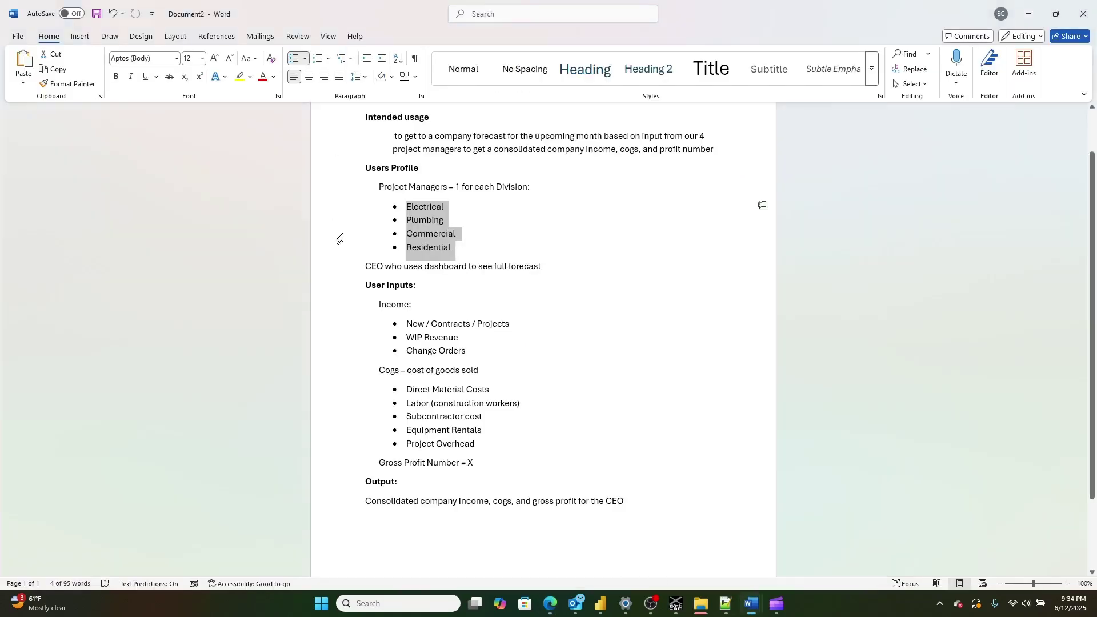
click(410, 313)
drag(381, 308, 412, 306)
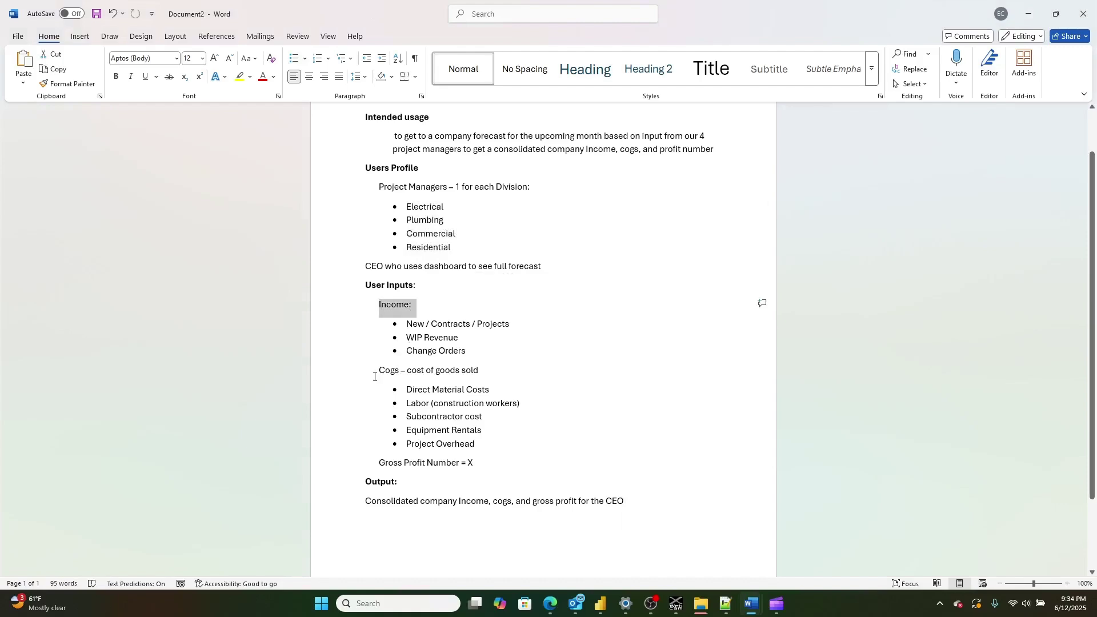
click(379, 370)
click(1033, 21)
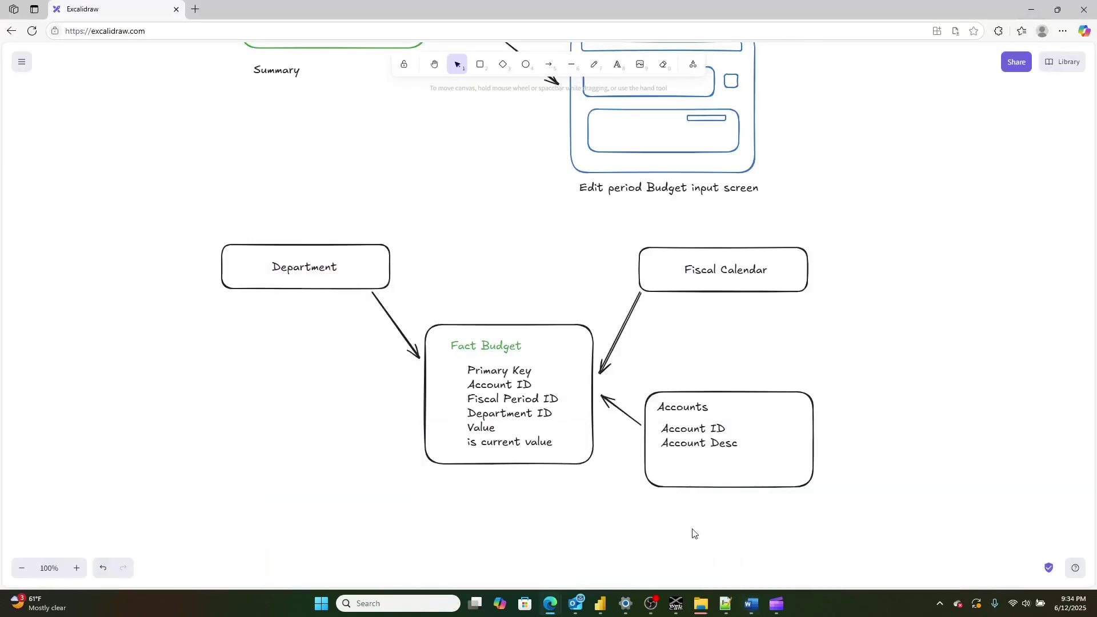
Back in Excalidraw, append the lines "Income - Flag" and "Cogs - Flag" to the Accounts field list
click(719, 461)
key(Return)
click(724, 451)
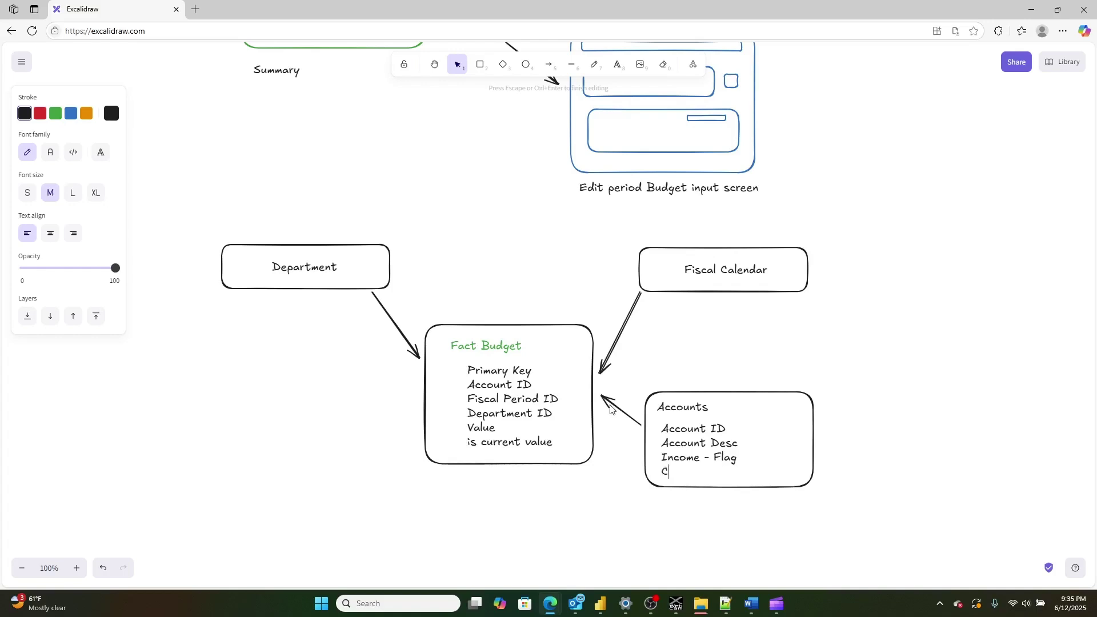
text(ogs - Flag)
click(759, 283)
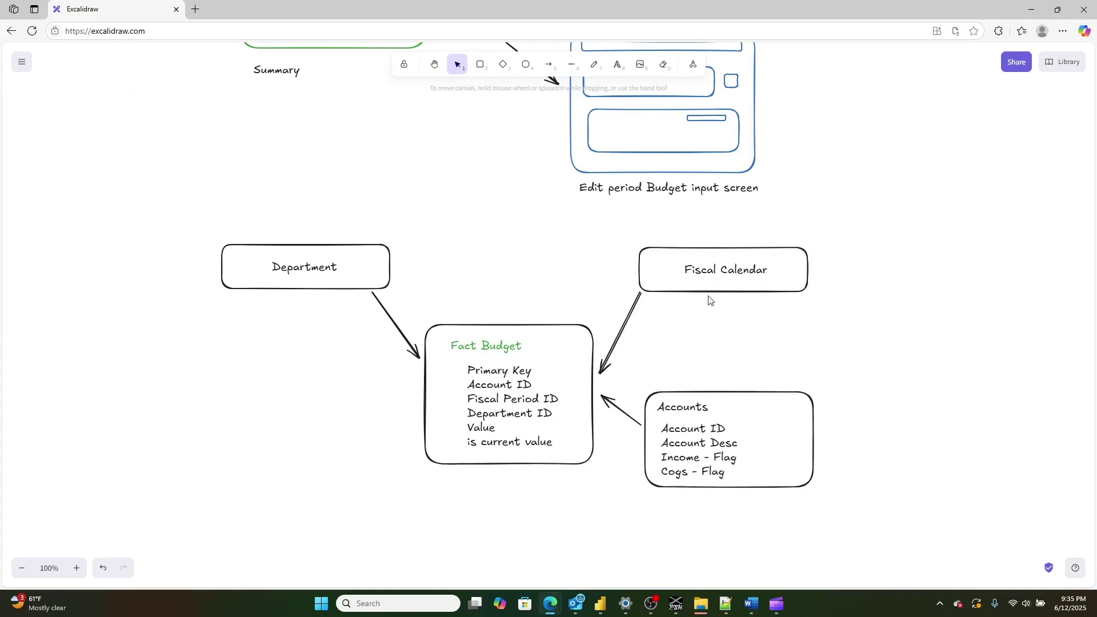
Extend the Fiscal Calendar box downward and align it with the Accounts box below
click(711, 297)
drag(724, 293, 724, 346)
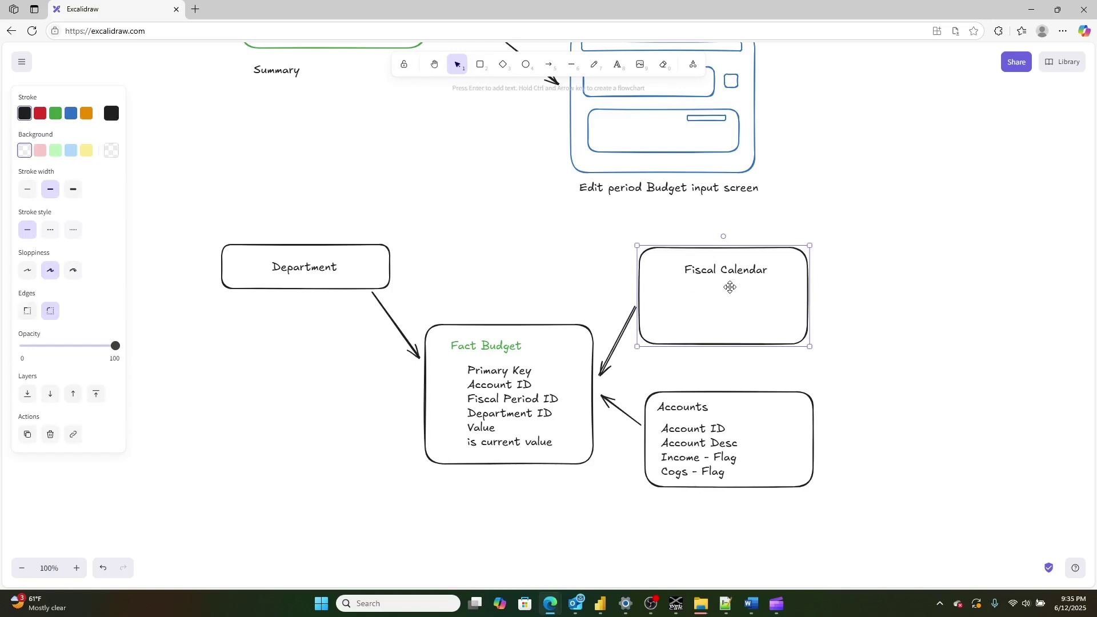
drag(739, 282, 747, 284)
Copy the Accounts field list into the Fiscal Calendar box and replace it with "Fiscal Period ID", "English Fiscal Period", "Fiscal Year" and "Fiscal year period"
click(703, 472)
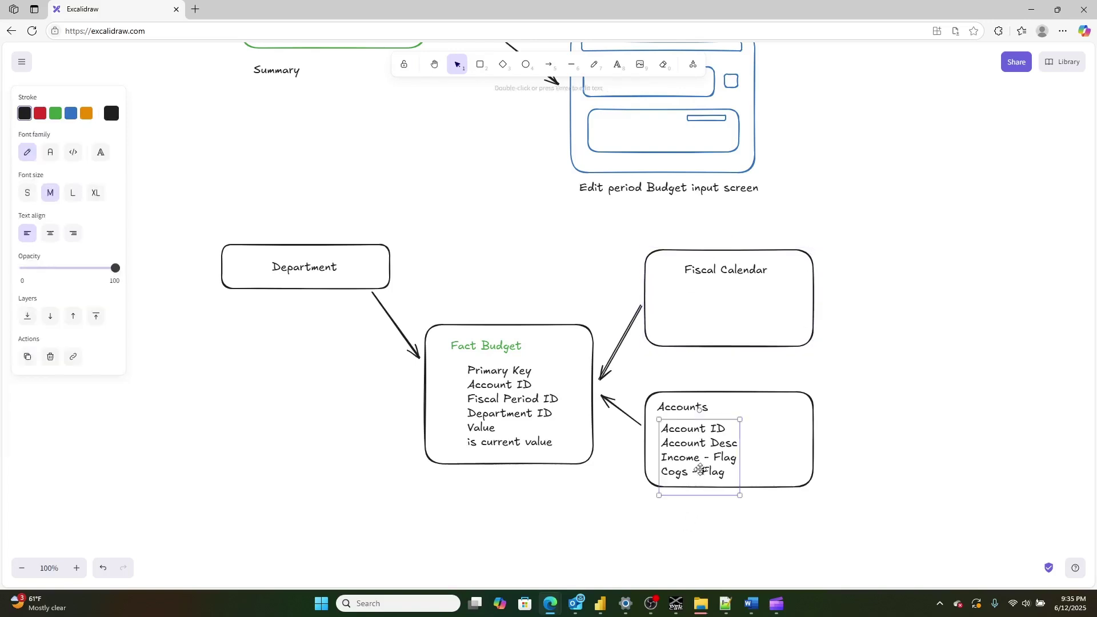
drag(703, 467, 720, 328)
key(ctrl+d)
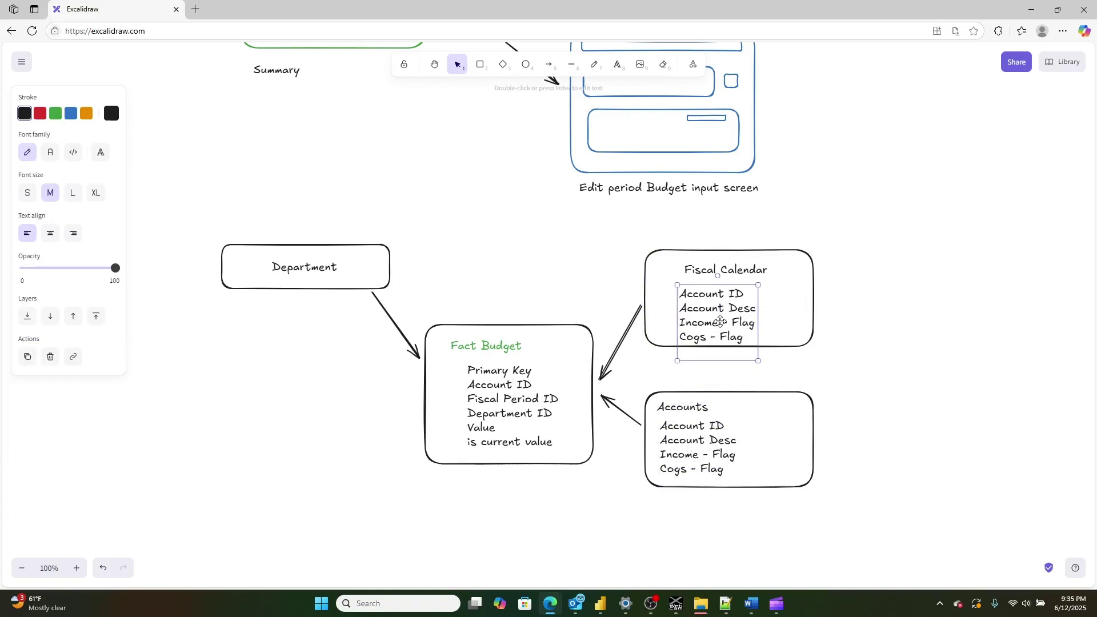
double_click(718, 332)
key(BackSpace)
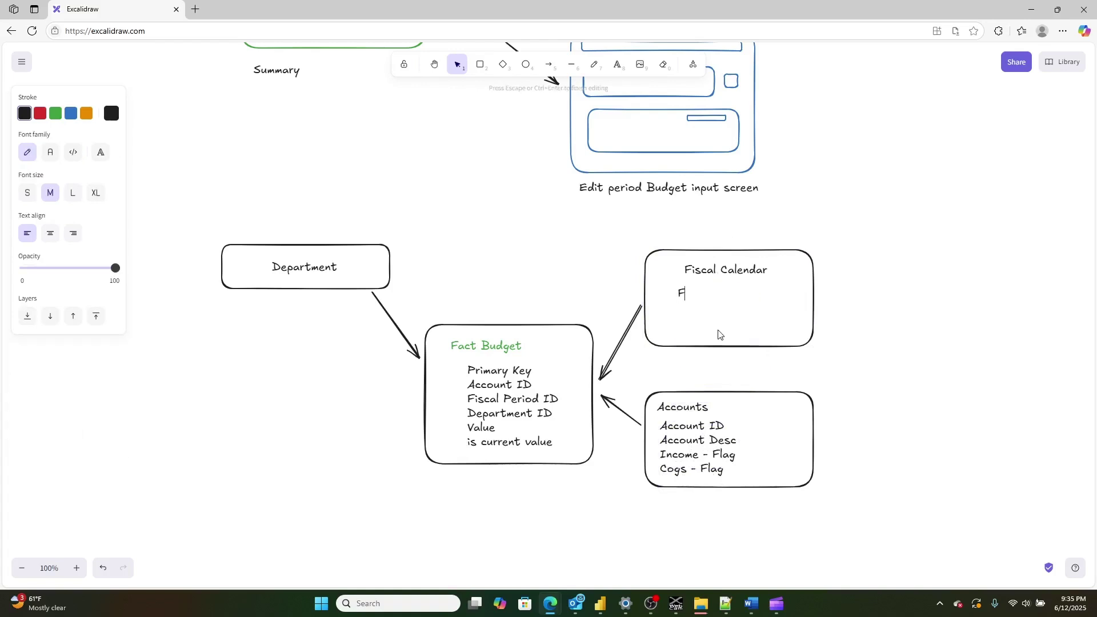
text(Fiscal Period ID English )
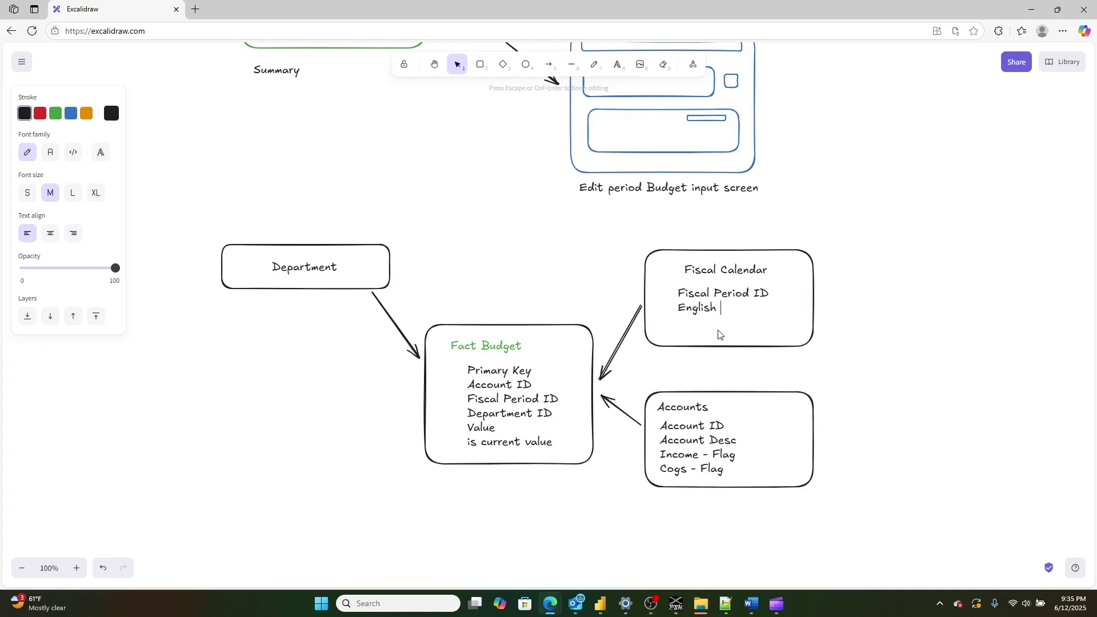
text(Fiscal Period)
key(Return)
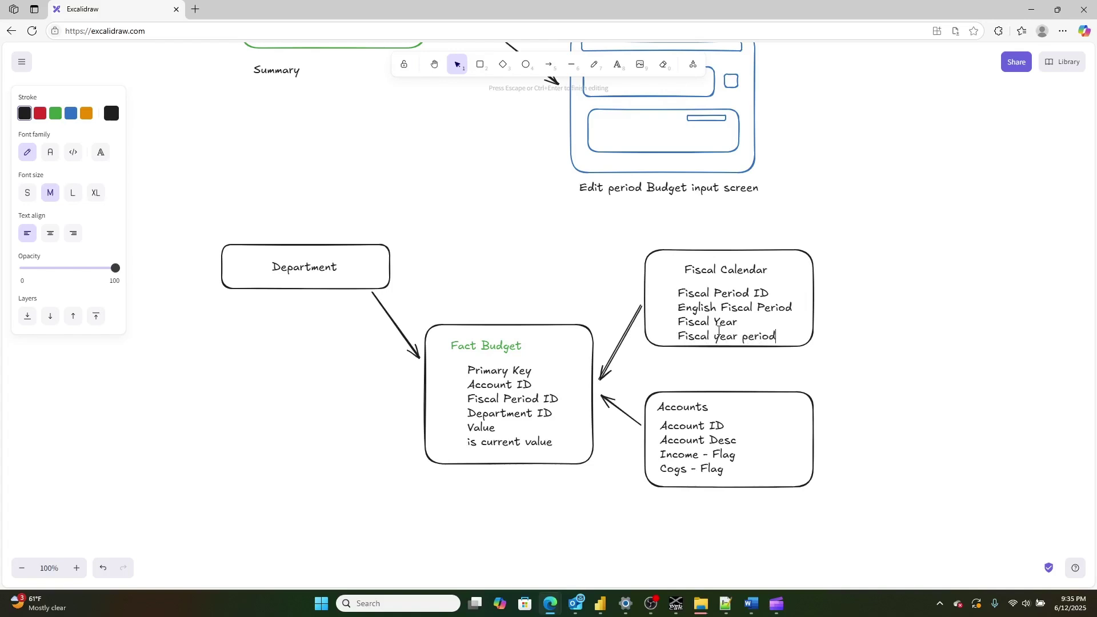
click(792, 360)
Extend the Fiscal Calendar box further down and append "Fiscal Quarter" and "Fiscal Year Quarter" to its field list
click(794, 346)
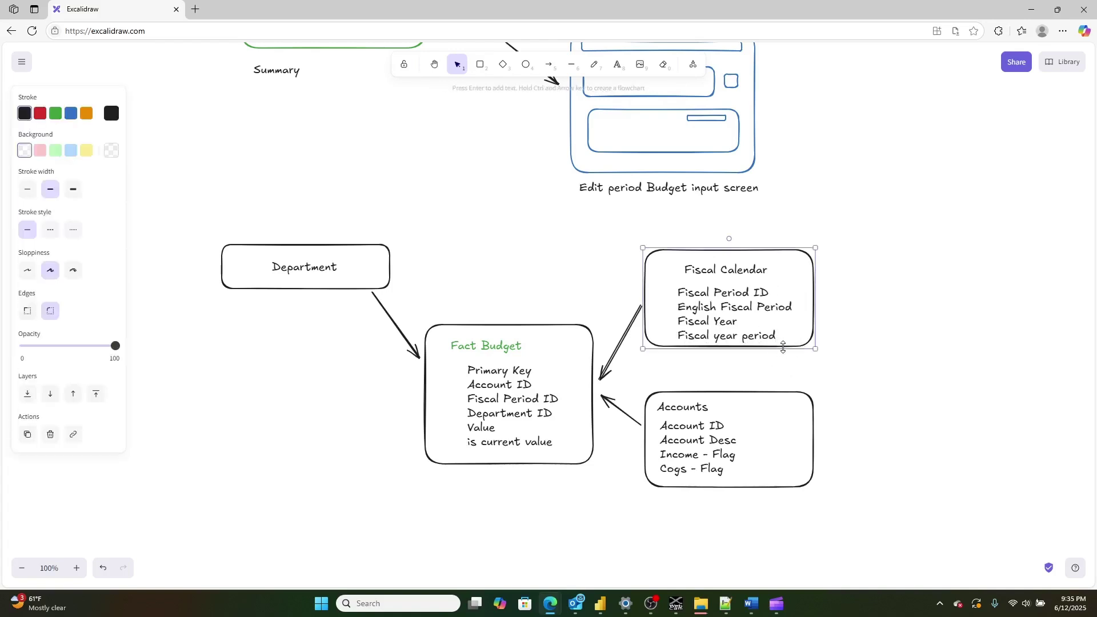
drag(783, 346, 782, 365)
double_click(784, 341)
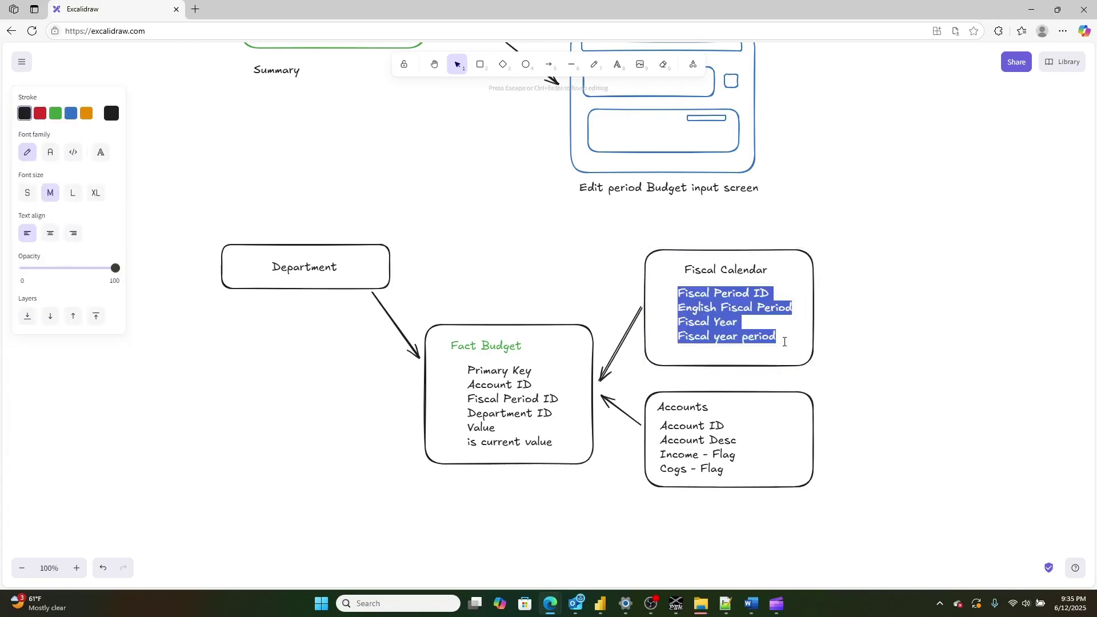
key(Right)
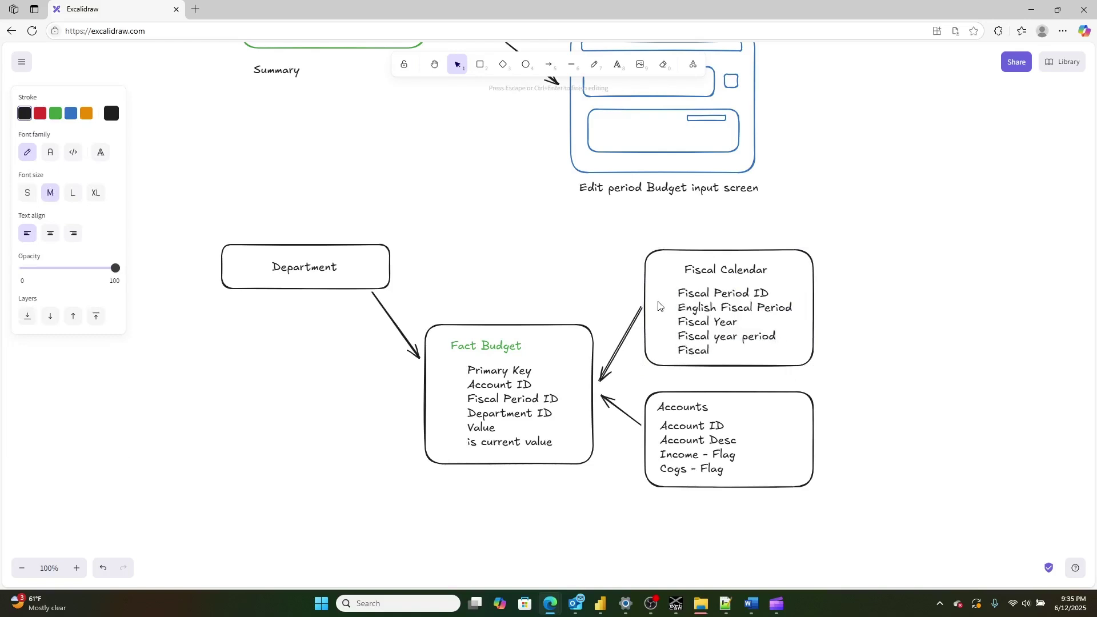
text(u)
key(BackSpace)
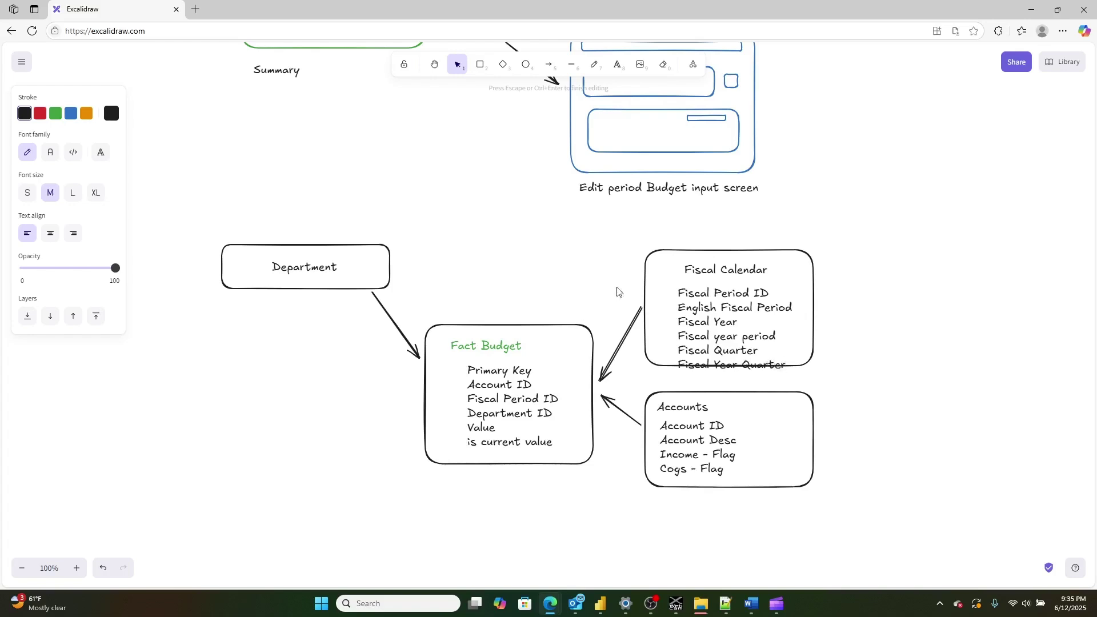
click(837, 350)
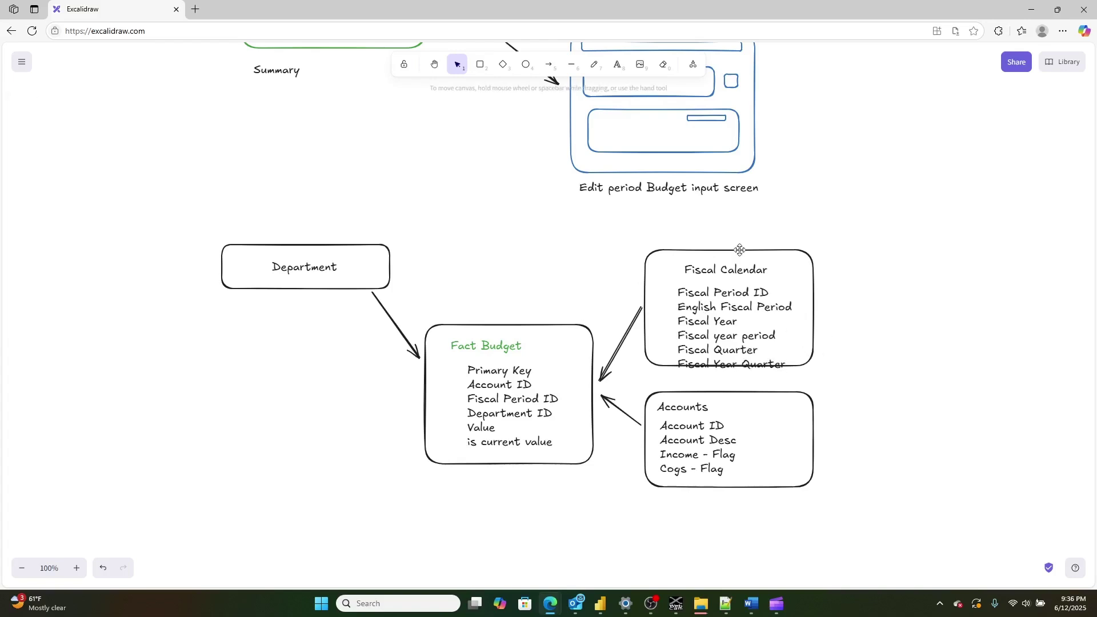
Move the Fiscal Calendar field list up inside its box and shift the title to the box's upper-left corner
drag(740, 311, 736, 301)
click(723, 263)
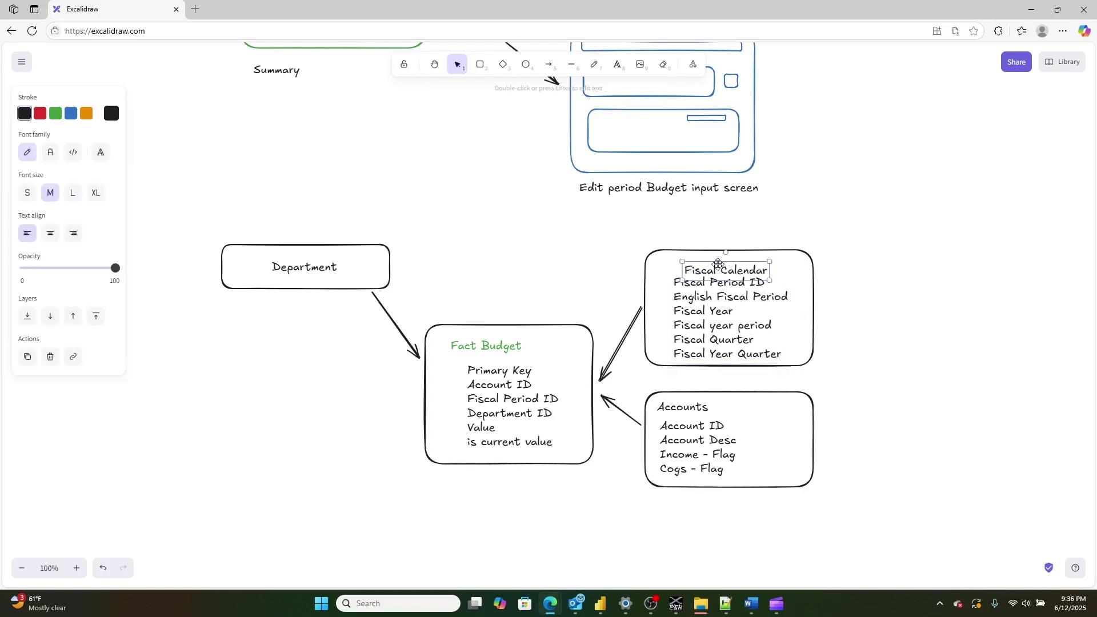
drag(723, 264, 698, 260)
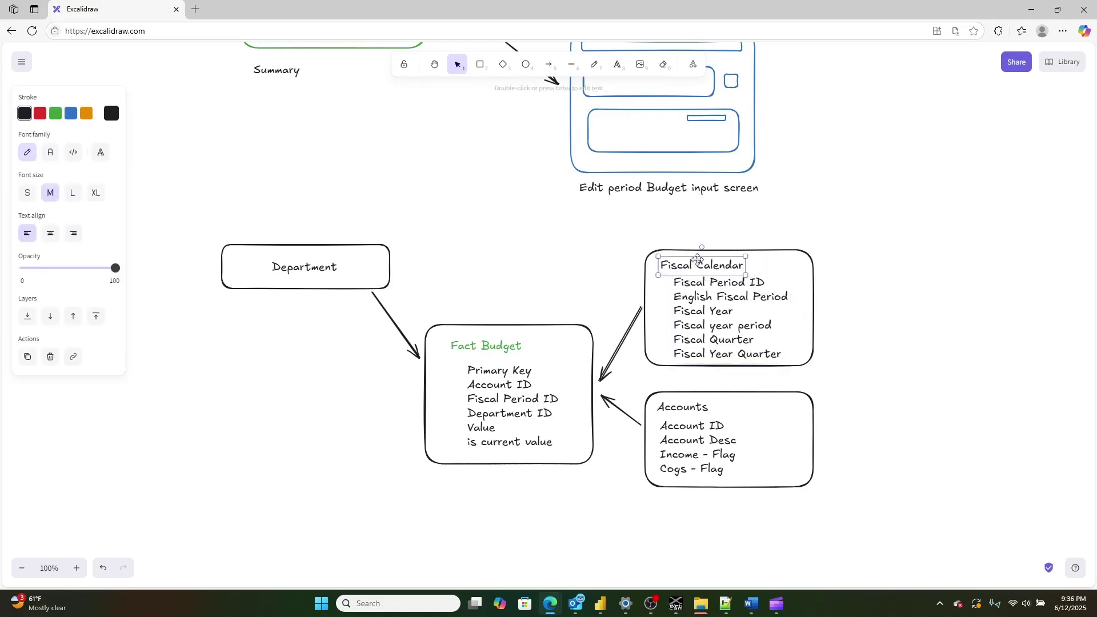
click(732, 334)
Extend the Department box upward and move its title to the box's upper-left corner
click(290, 284)
click(305, 244)
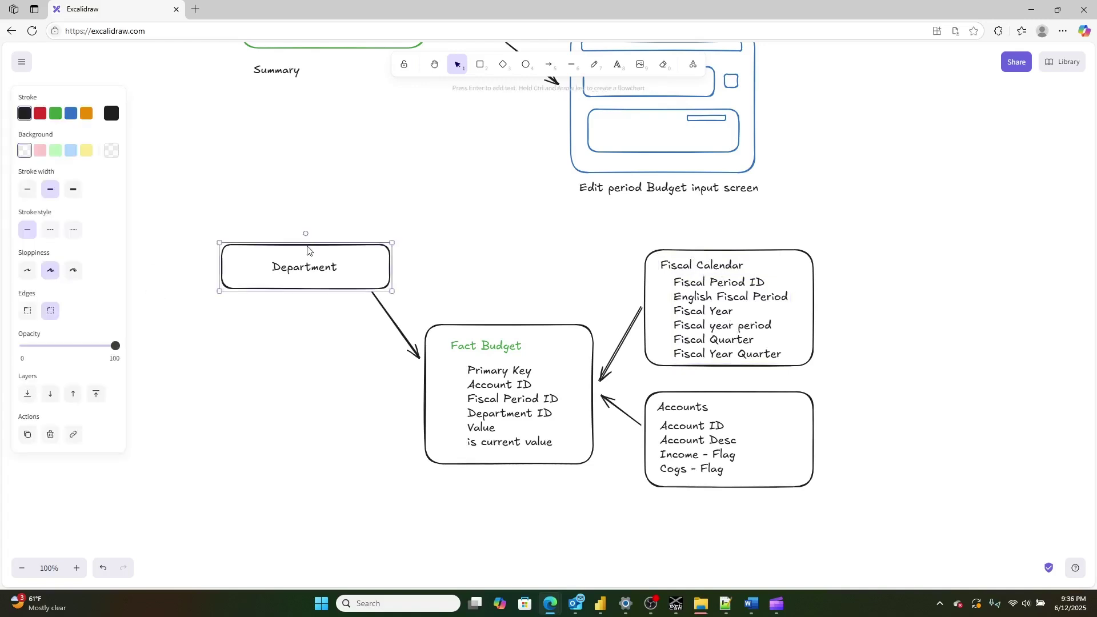
drag(305, 245, 302, 189)
click(325, 267)
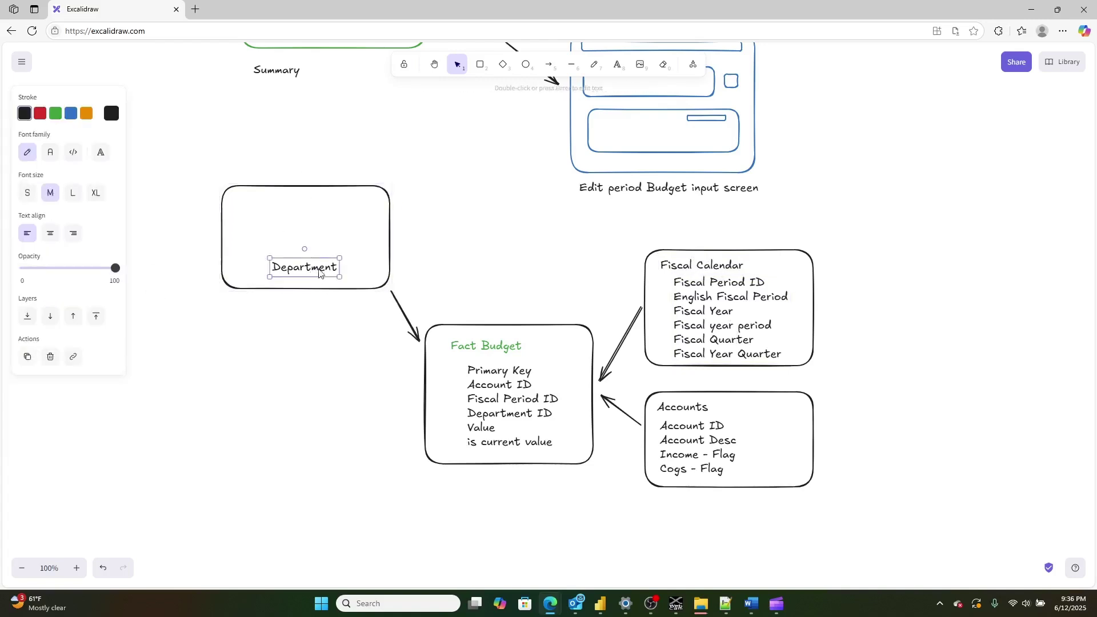
drag(325, 266, 293, 208)
click(400, 216)
click(270, 203)
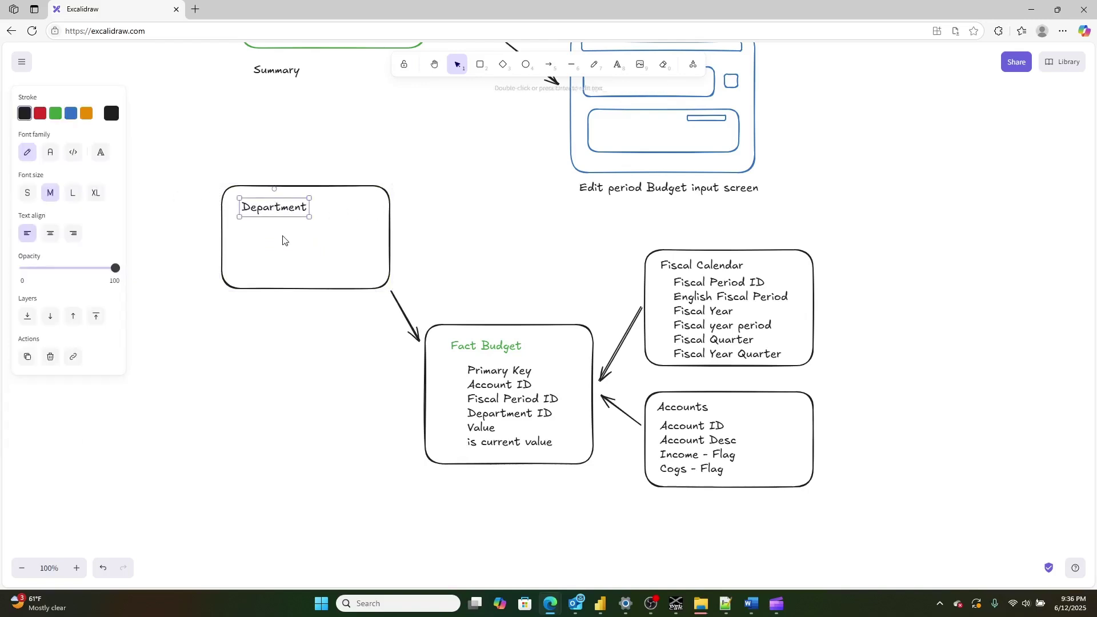
Copy the Fact Budget field list into the Department box and replace it with "Department ID", "Department name" and "Project manager Name"
click(512, 388)
alt+drag(512, 389, 299, 270)
key(Return)
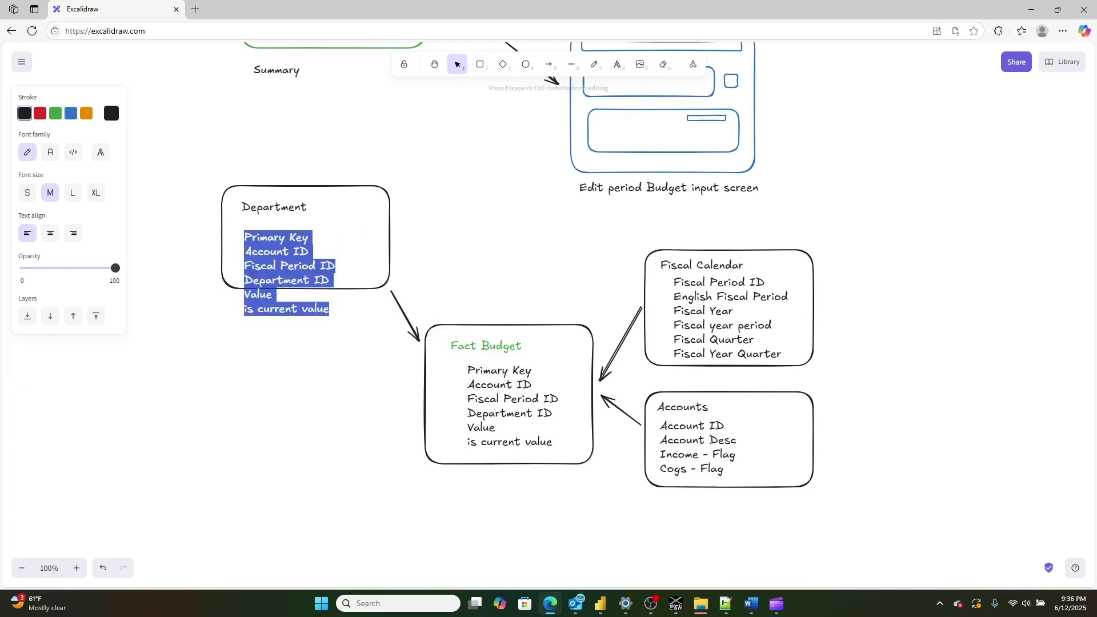
text(Depe)
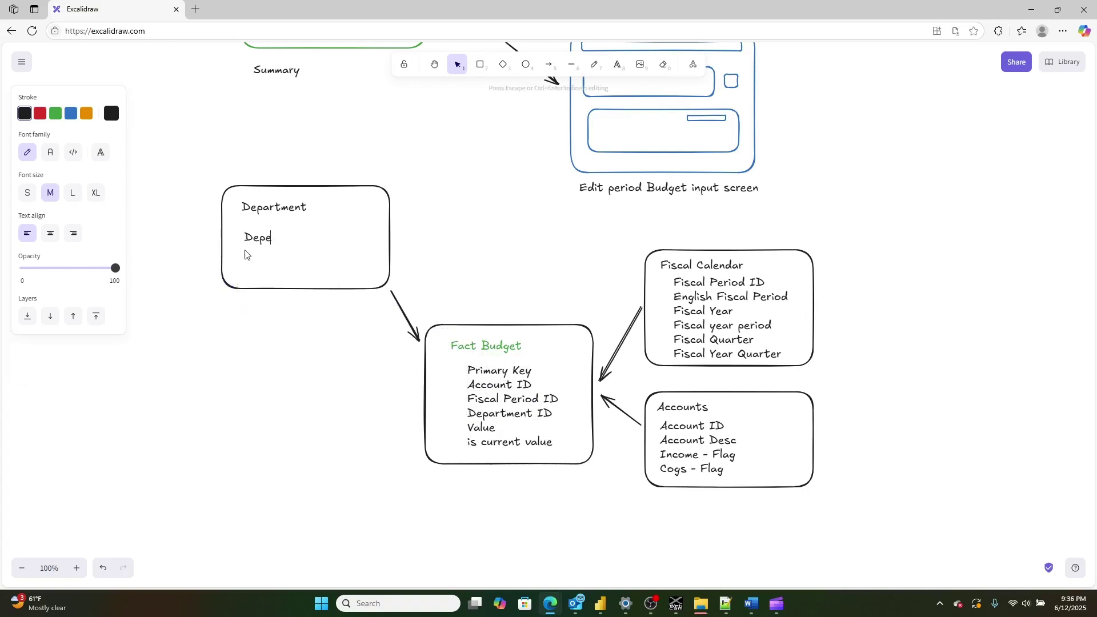
text(rtment ID)
text(Department)
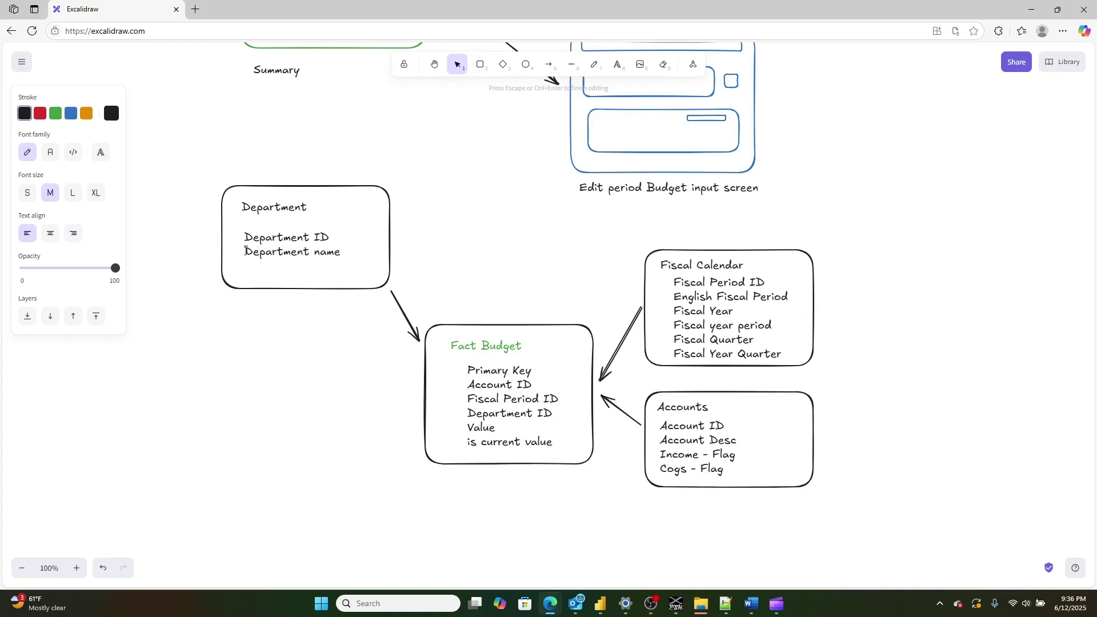
text(D)
text(roject manager Name)
click(825, 380)
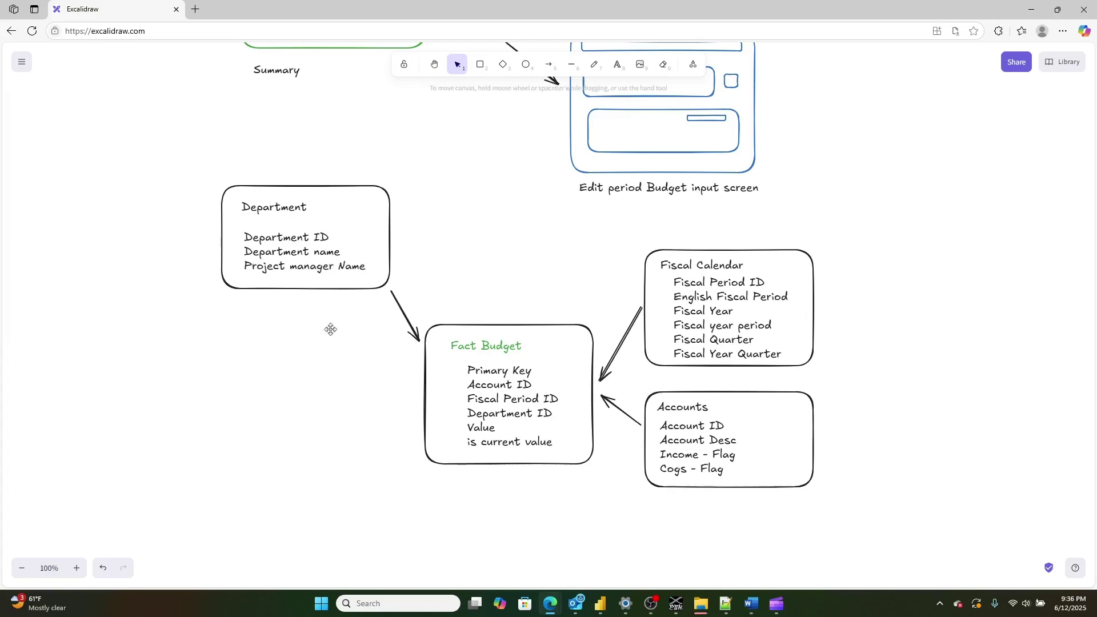
Color the Department, Fiscal Calendar and Accounts box titles blue
click(253, 205)
click(70, 113)
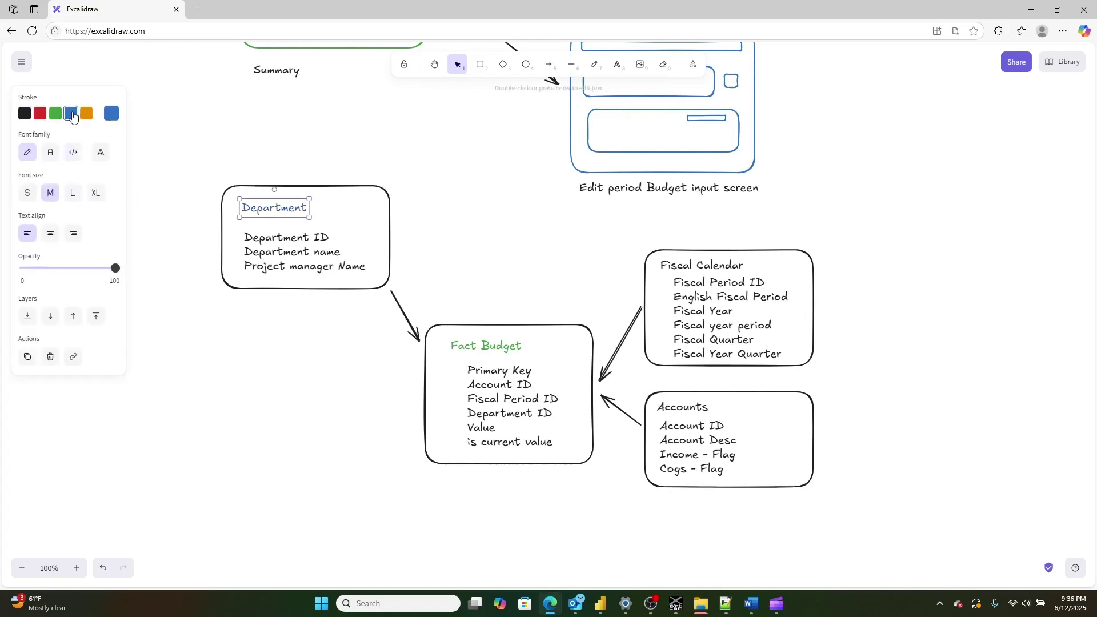
click(697, 272)
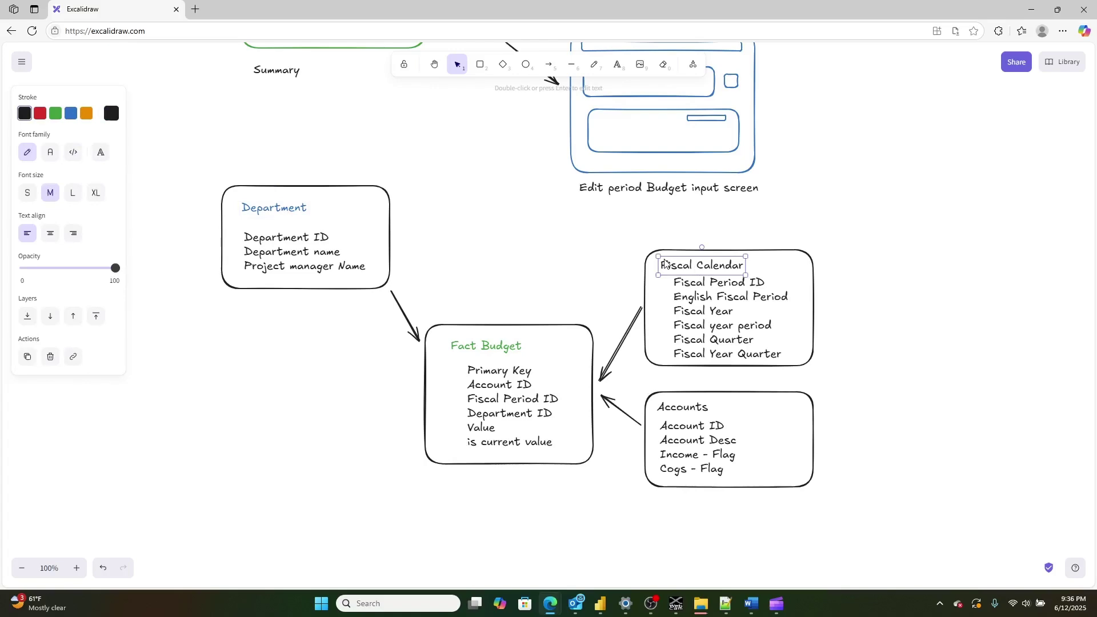
click(71, 113)
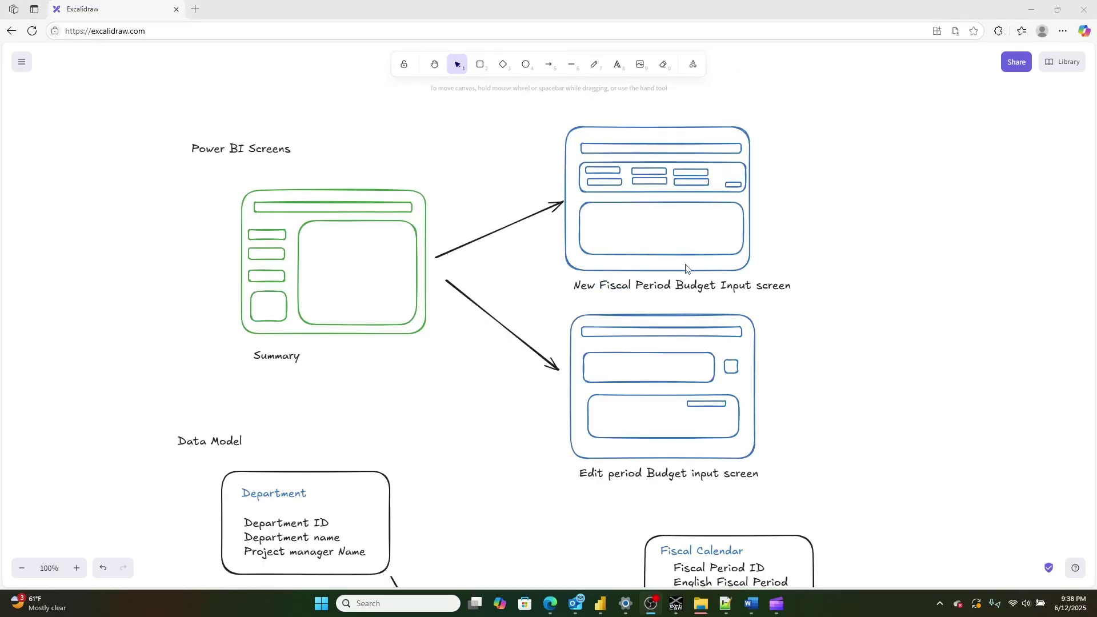
Switch to the Word requirements document and add a "Mockup:" line below the Output section
scroll(817, 280, down, 4)
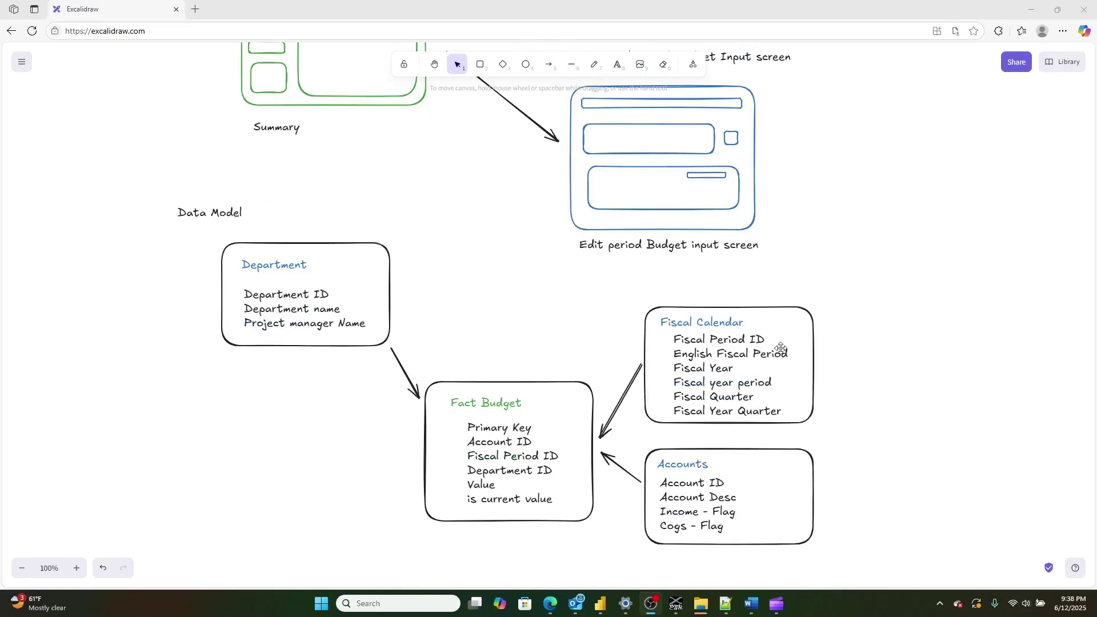
mouse_move(753, 602)
click(823, 543)
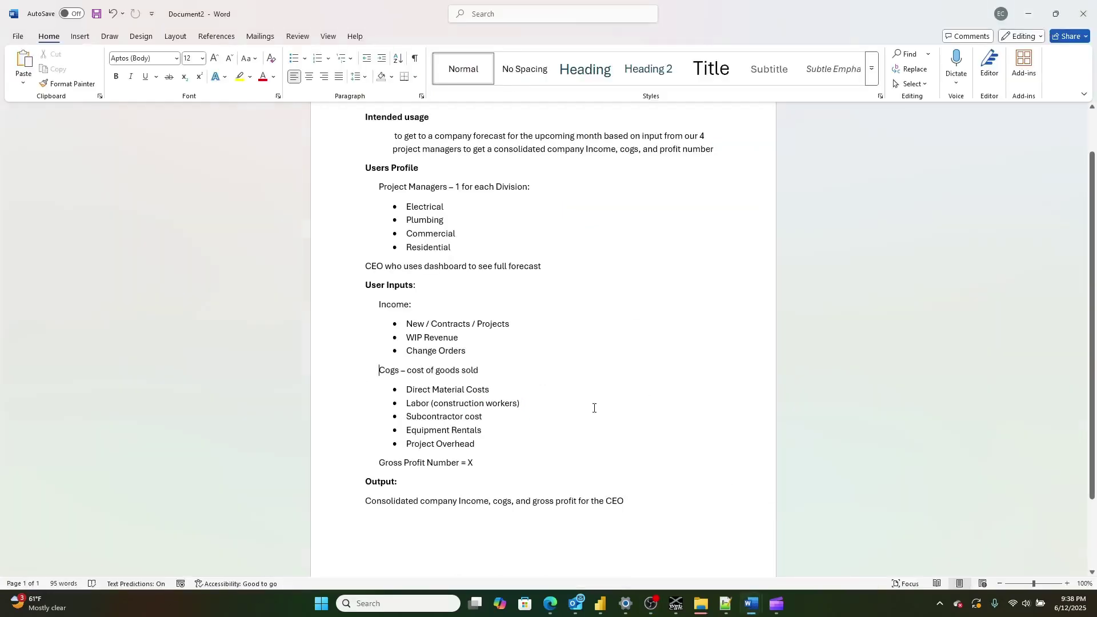
click(682, 501)
key(Return)
key(Return)
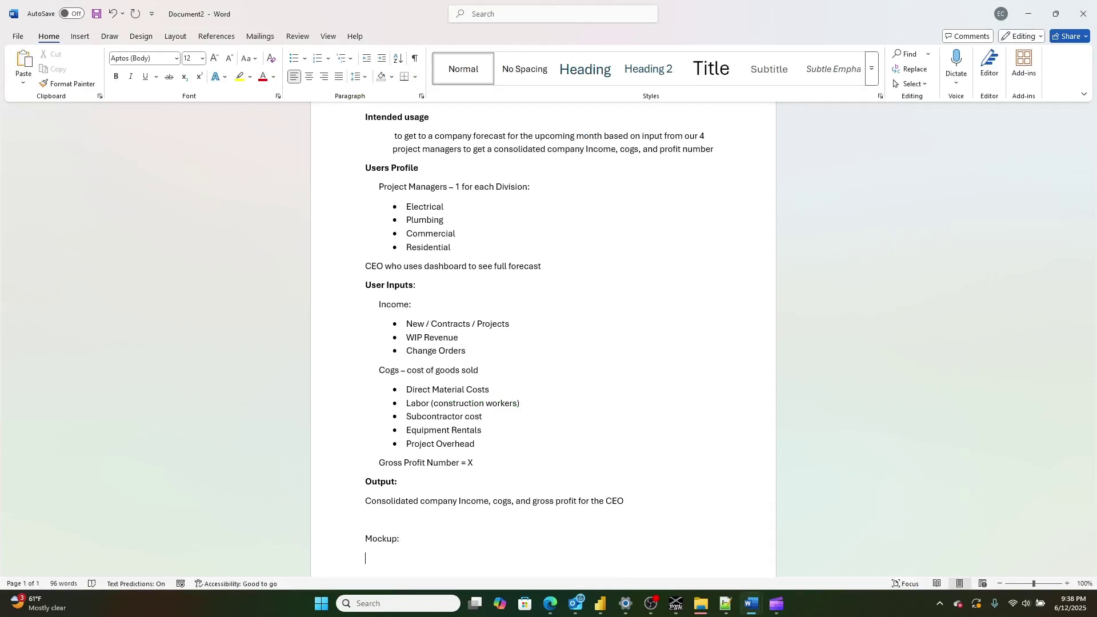
Insert an image of the Power BI Screens wireframes below the "Mockup:" line
key(super+shift+s)
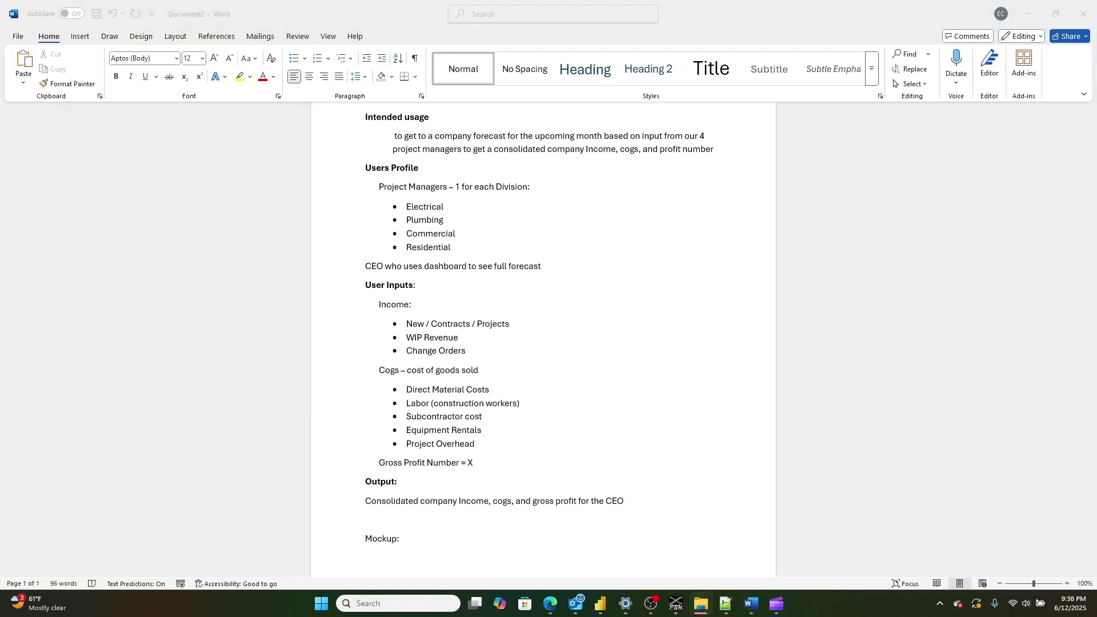
click(559, 544)
key(ctrl+v)
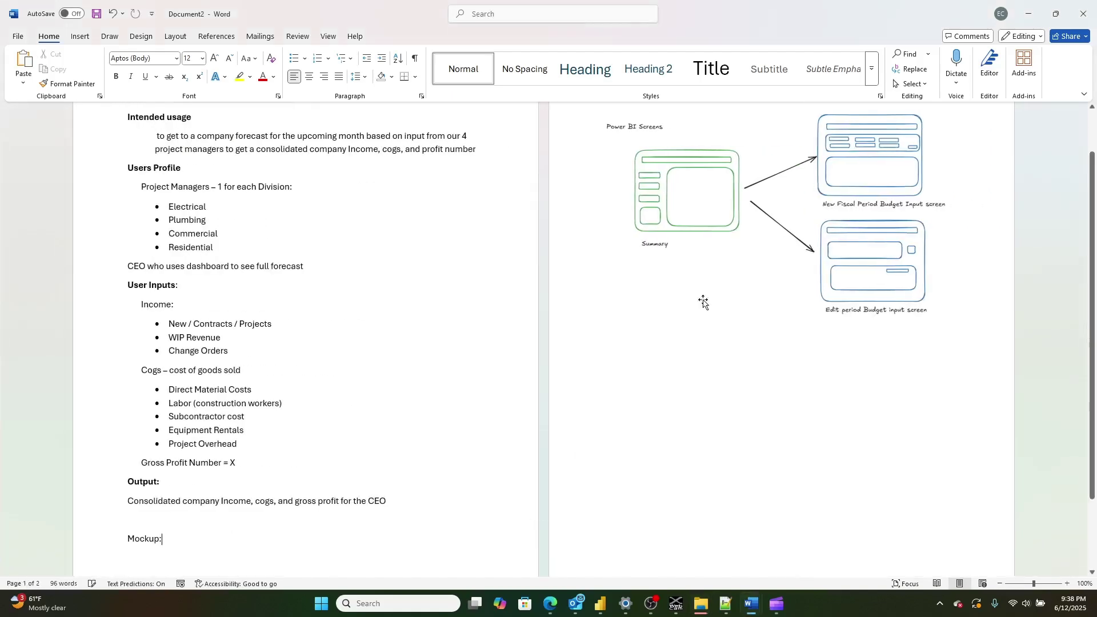
Push the "Mockup:" line onto the second page above the wireframe image and add a "Data Model" line below the image
click(703, 303)
scroll(811, 194, up, 1)
scroll(805, 216, down, 4)
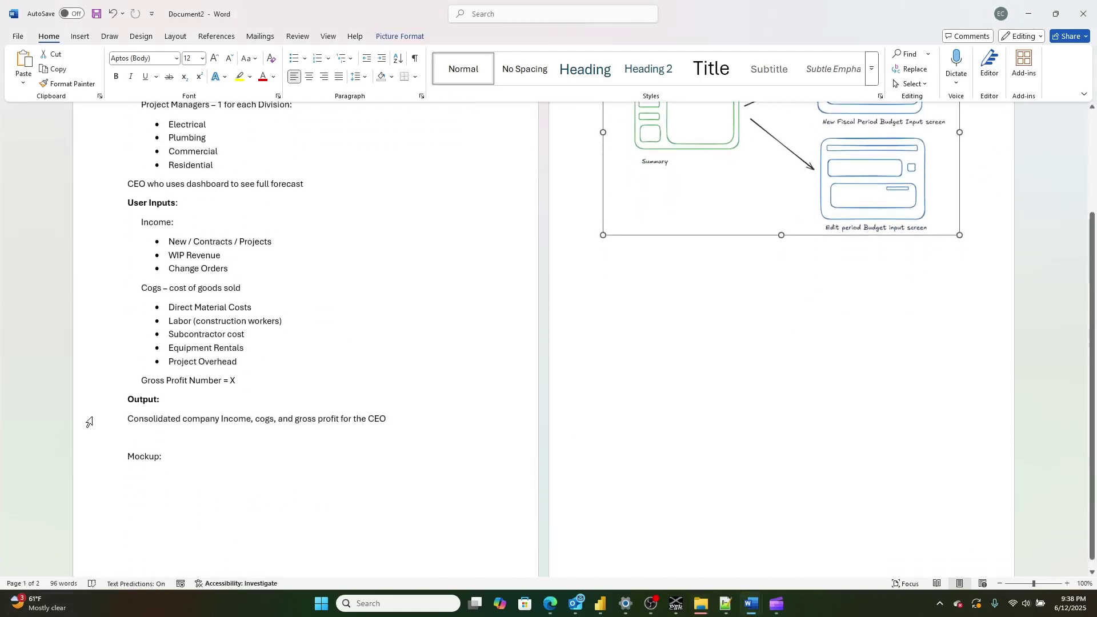
click(126, 456)
key(Return)
key(Return)
key(Return)
key(Return)
key(Return)
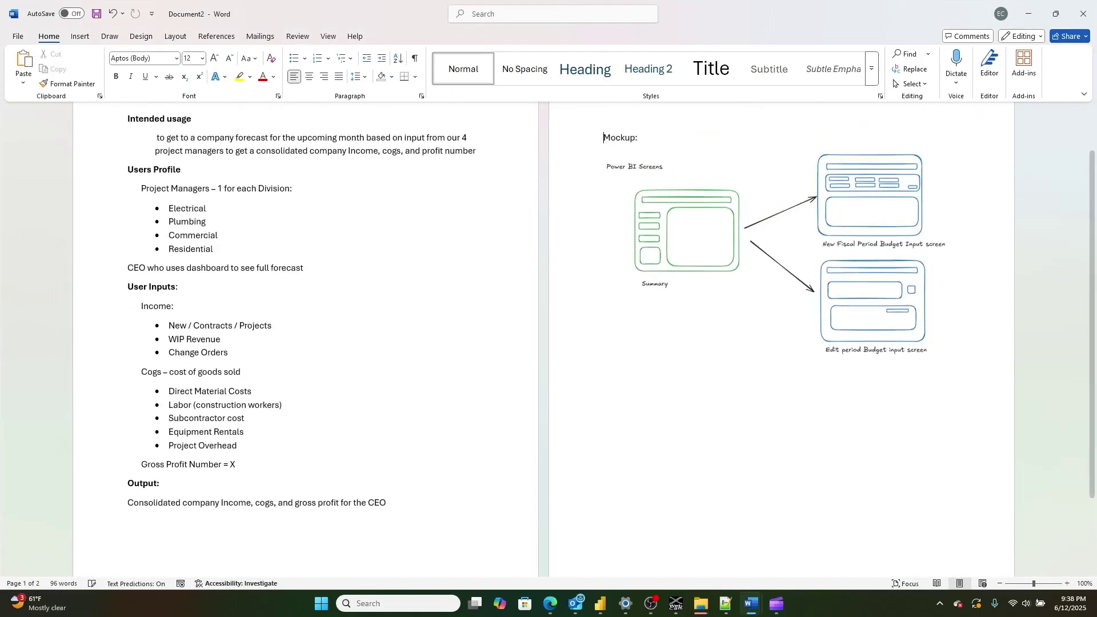
key(ctrl+z)
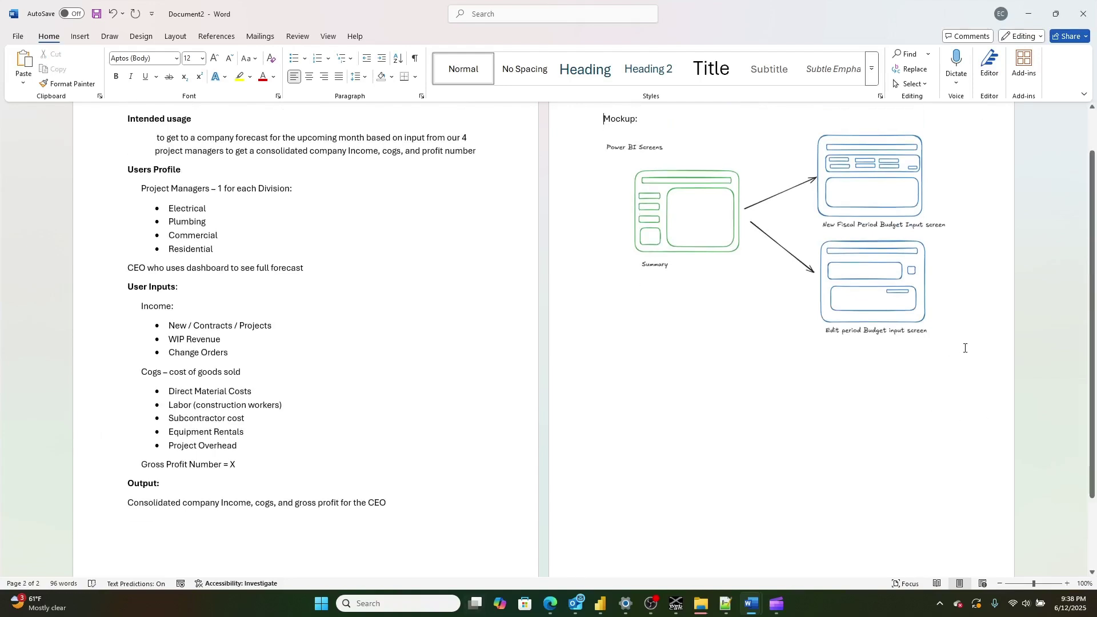
text(Date)
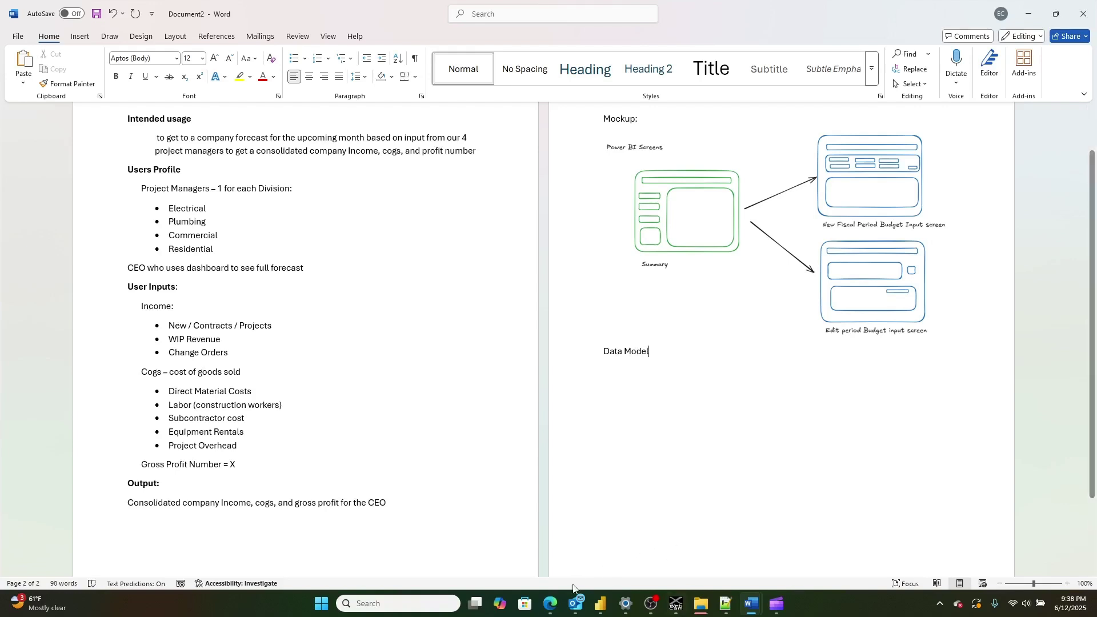
Switch to Excalidraw and move the Data Model title, the Department box and its arrow down, away from the wireframes
mouse_move(550, 604)
click(811, 557)
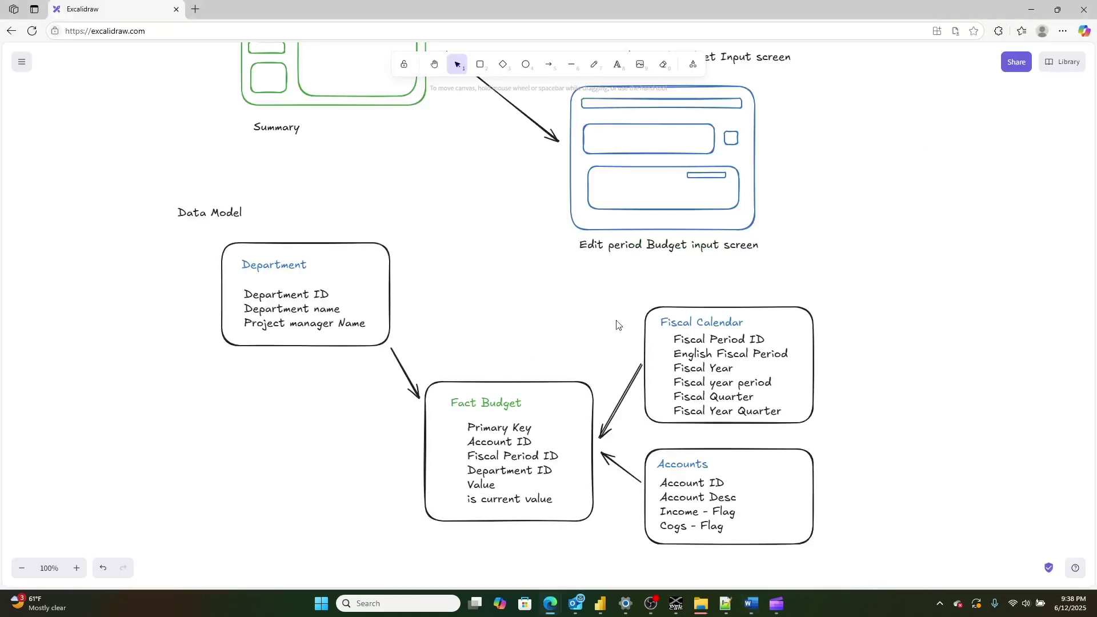
drag(846, 549, 527, 416)
click(784, 407)
click(800, 269)
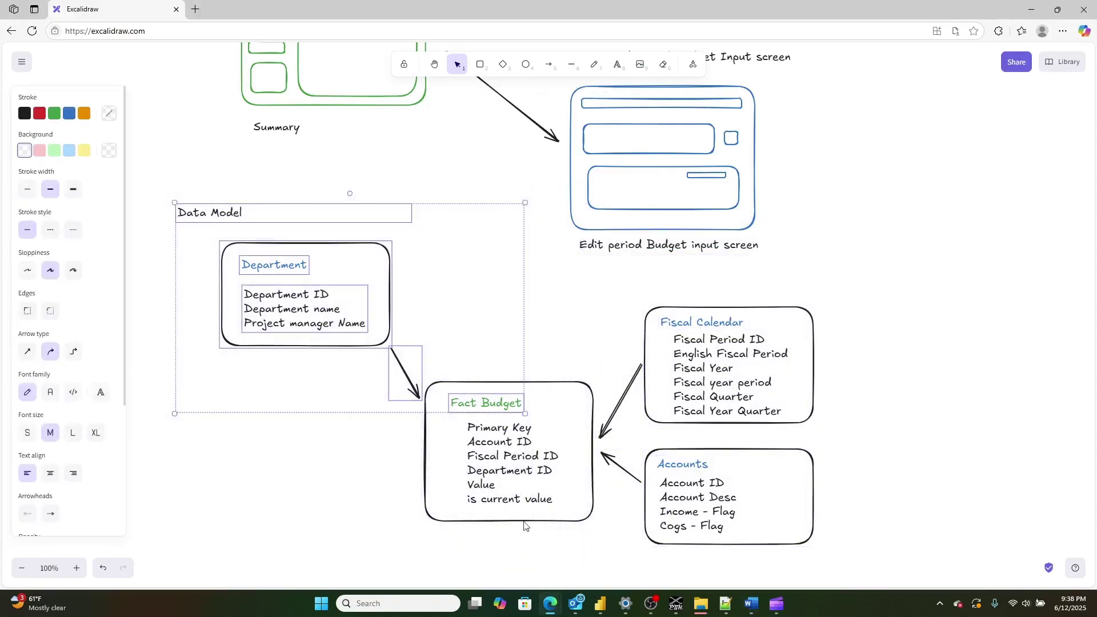
drag(373, 331, 347, 451)
click(480, 566)
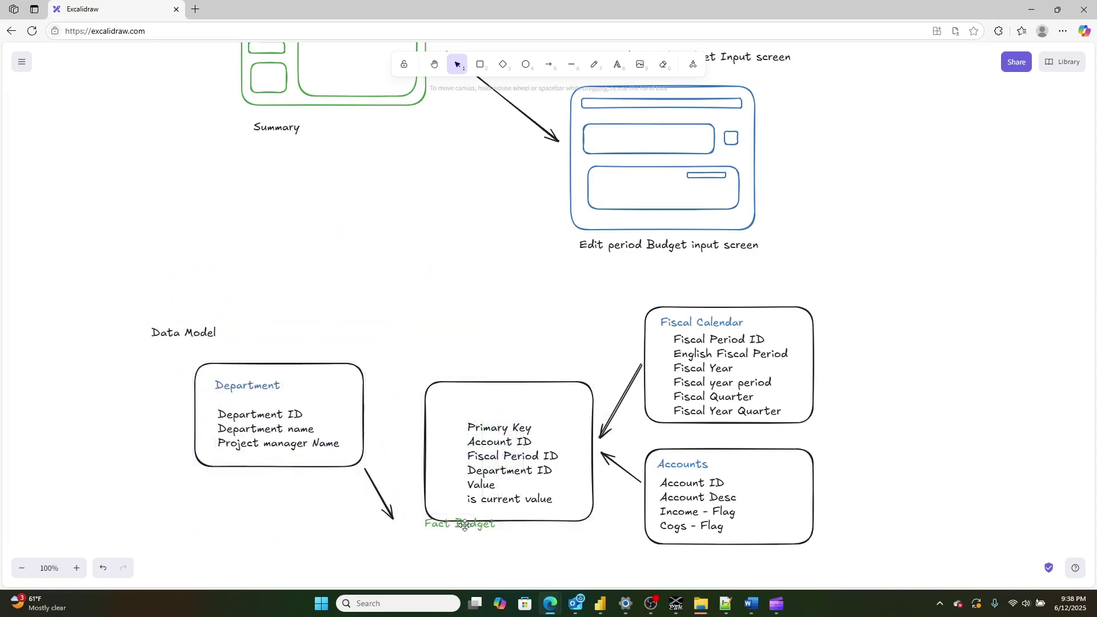
Move the Fact Budget title back to the top of its box and point the Department arrow at the Fact Budget box
click(469, 524)
drag(468, 524, 502, 403)
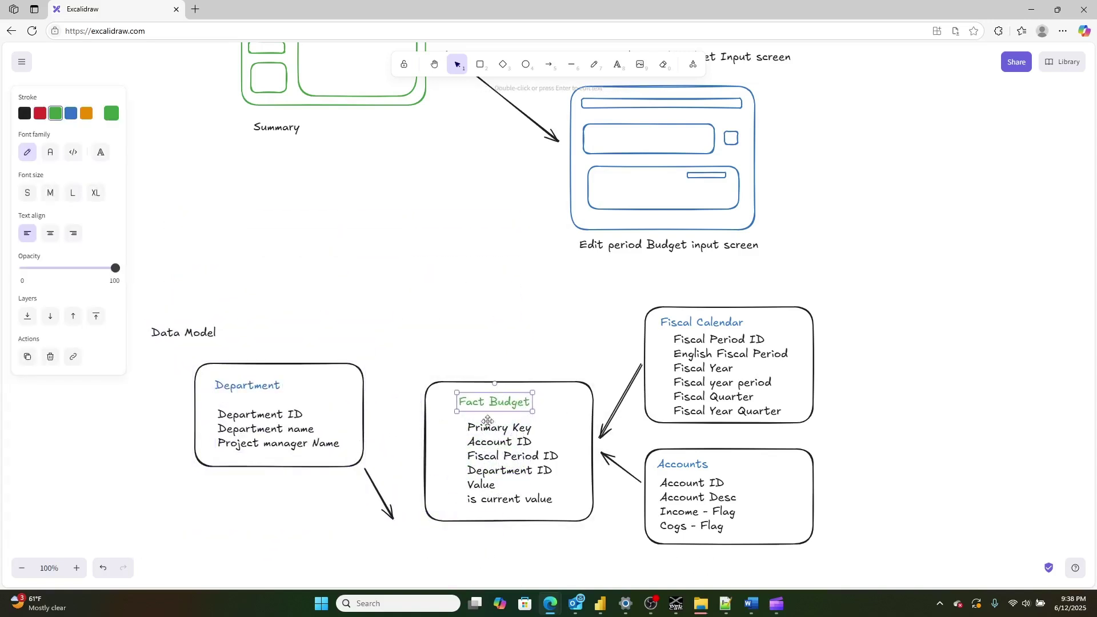
click(394, 521)
drag(394, 521, 412, 465)
click(401, 194)
Select the data model diagram and export only the selection as Untitled-2025-06-12-2108.png to the Desktop, replacing the existing file
drag(885, 587, 138, 314)
click(22, 62)
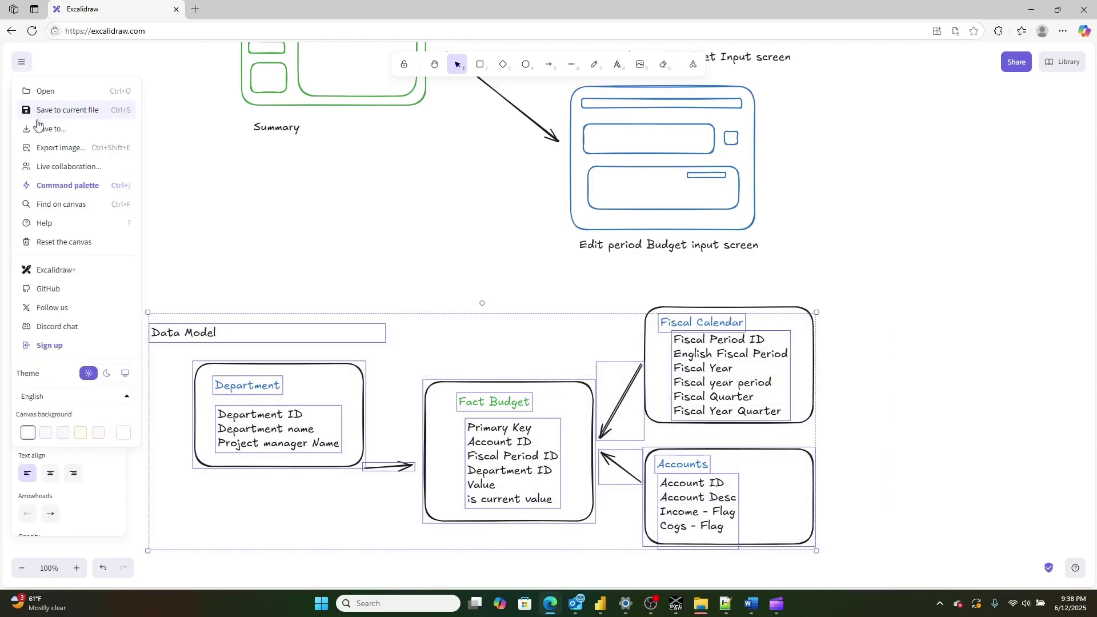
click(61, 151)
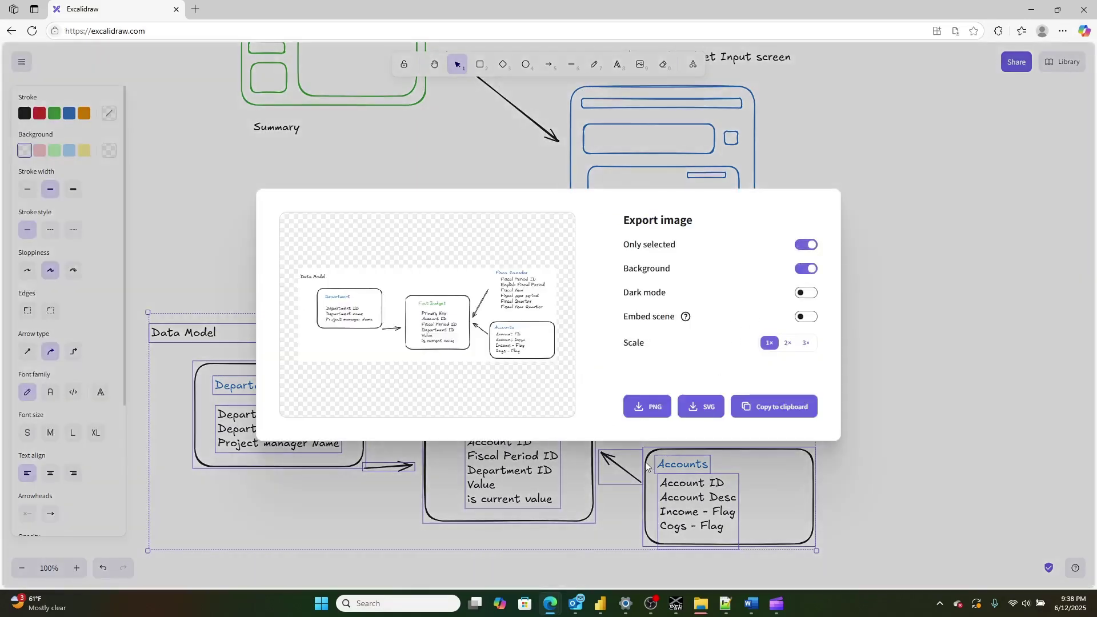
click(647, 402)
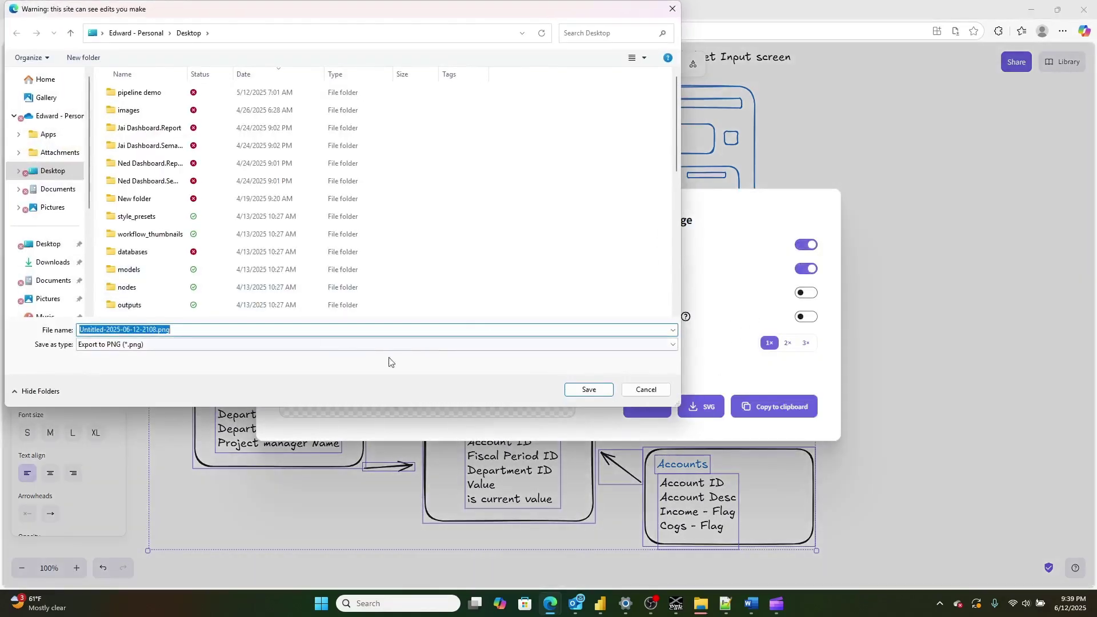
click(591, 388)
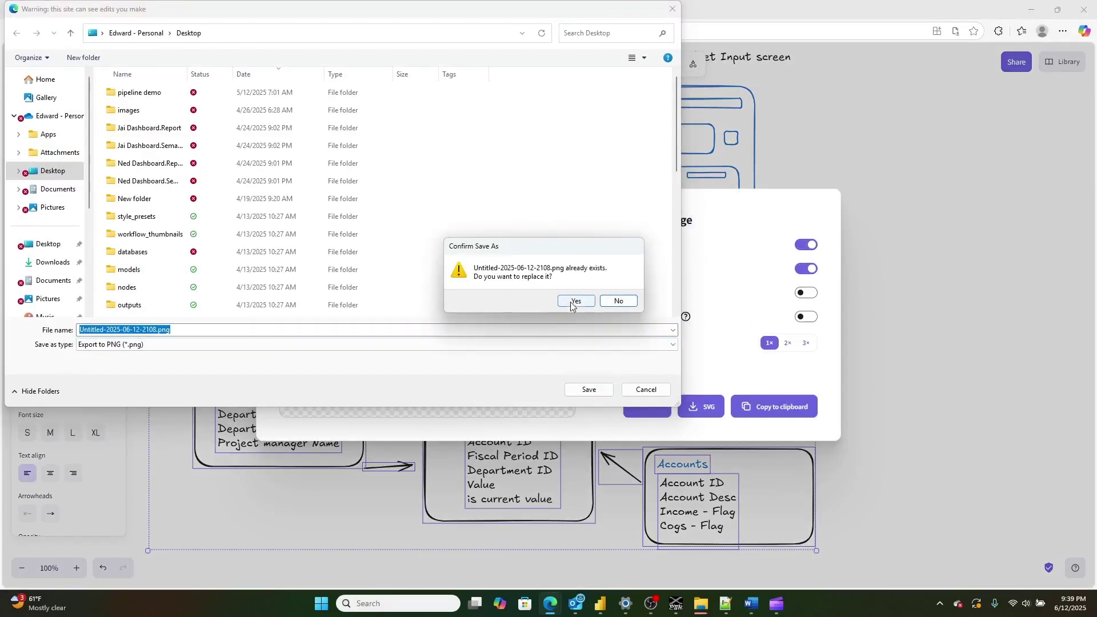
click(573, 301)
Switch back to the Word document and insert the exported data model image below the "Data Model" line
click(1027, 10)
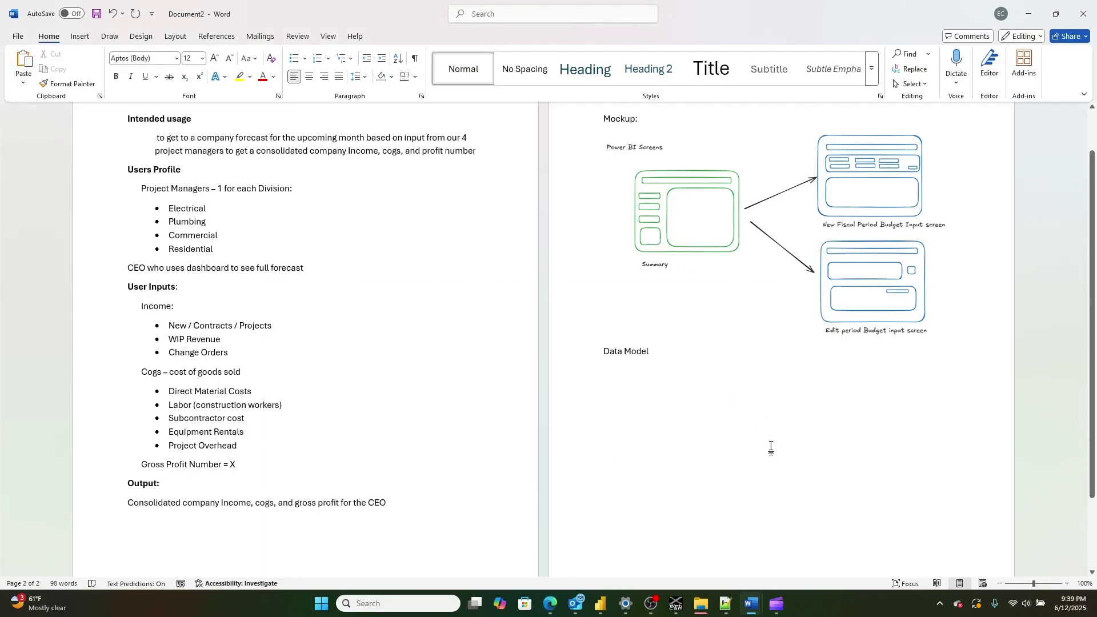
drag(663, 308, 664, 355)
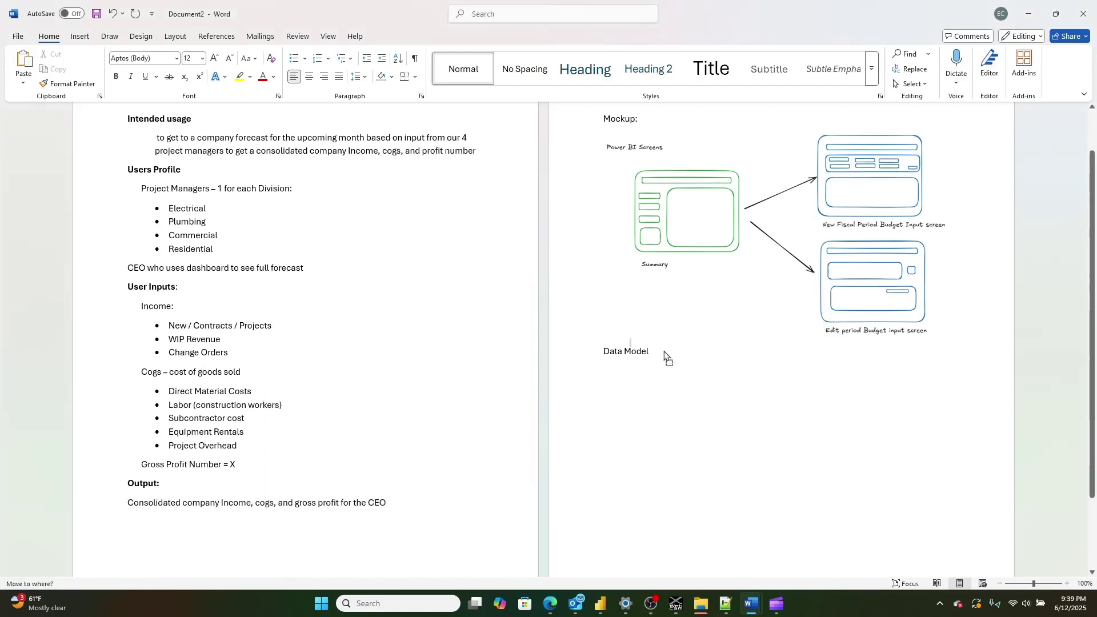
drag(679, 456, 678, 457)
click(832, 433)
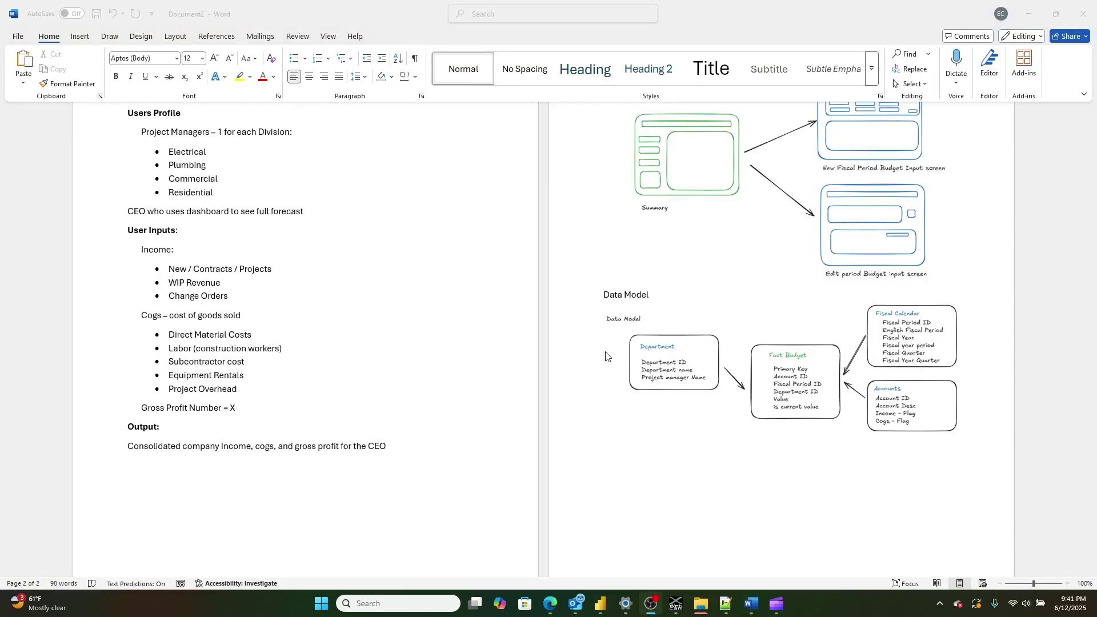
Make the "Mockup:" and "Data Model" headings on the second page bold
scroll(607, 356, up, 3)
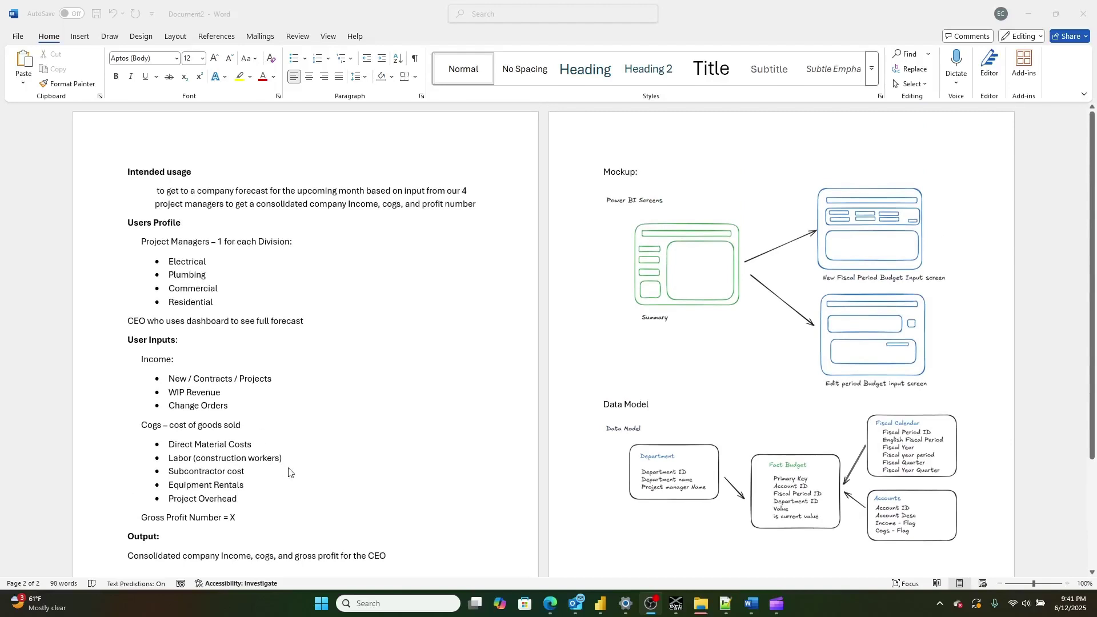
scroll(288, 471, down, 3)
scroll(768, 372, up, 2)
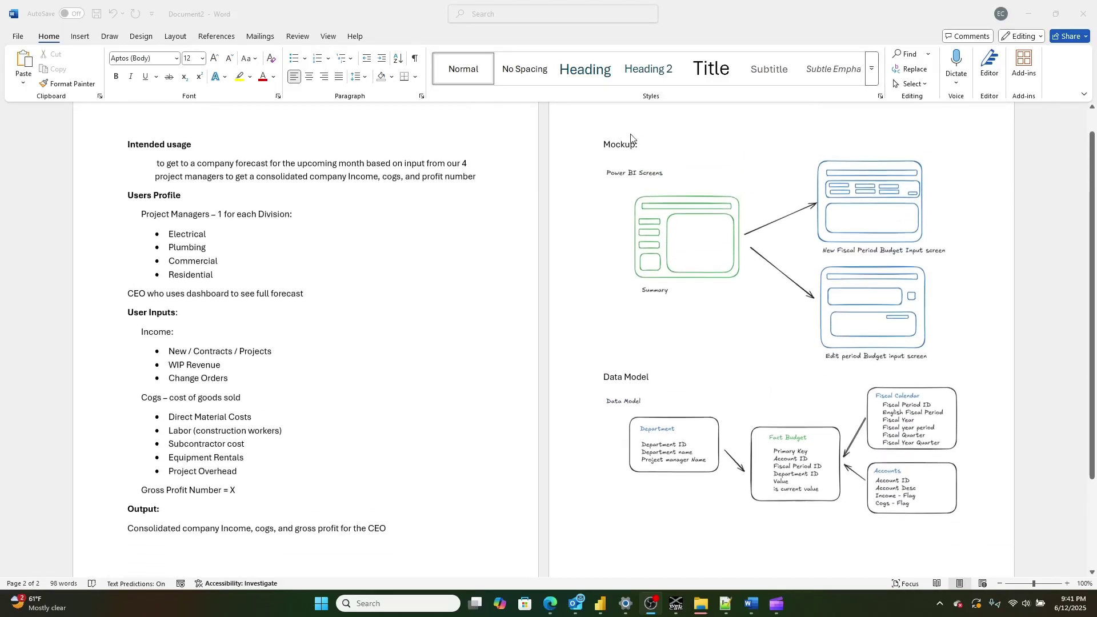
click(575, 147)
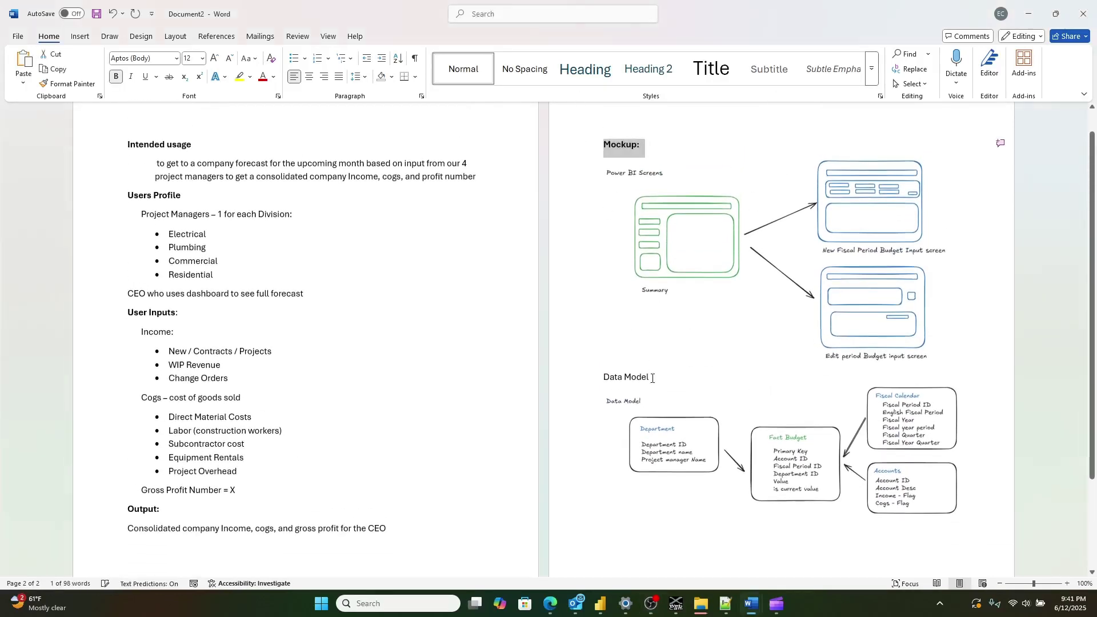
click(650, 406)
key(Left)
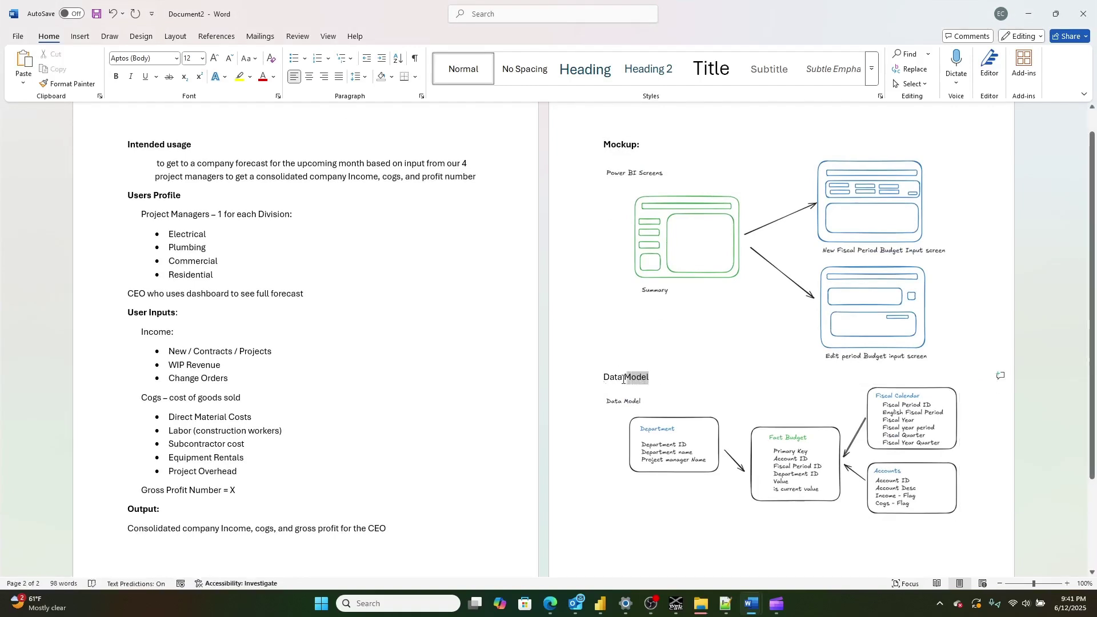
key(ctrl+b)
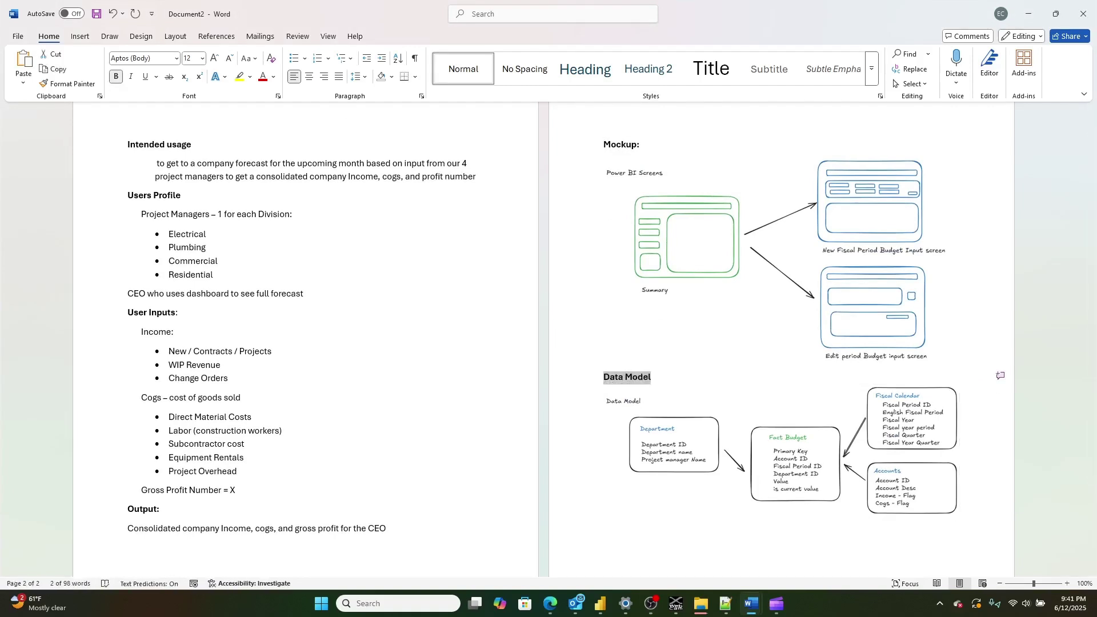
click(727, 399)
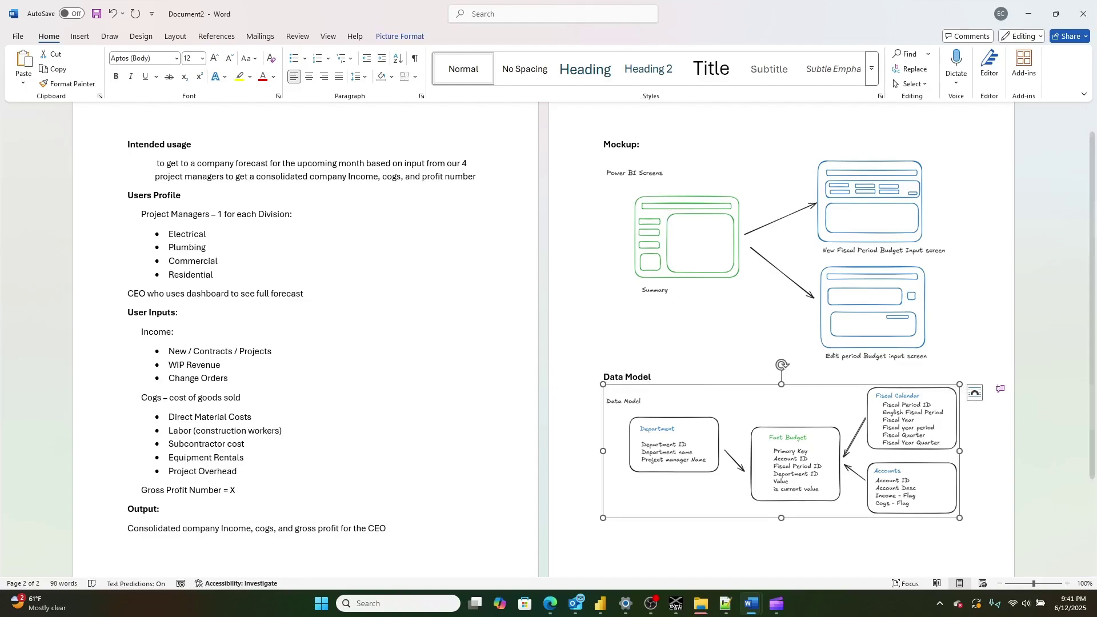